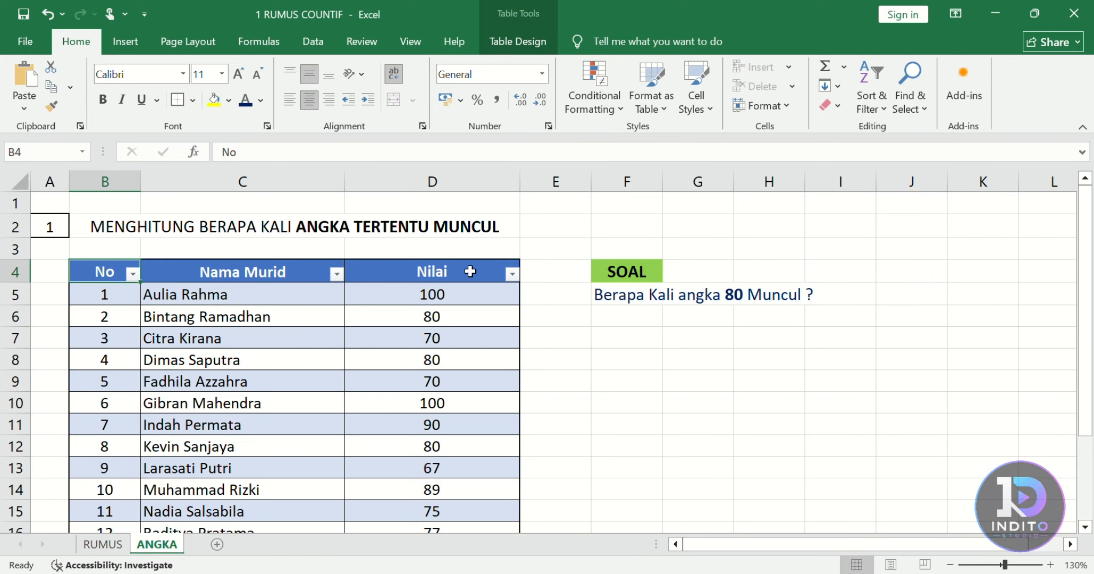
# Look through the student table on the ANGKA sheet, checking the Nilai scores and the question about the number 80.
pyautogui.scroll(-1, 464, 296)
pyautogui.scroll(-2, 464, 297)
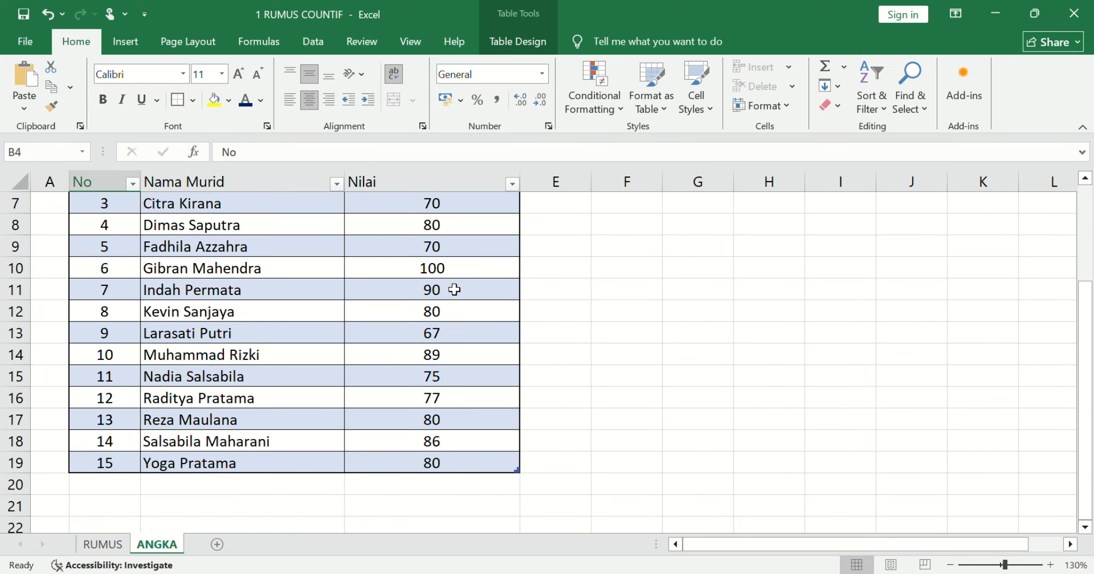
pyautogui.scroll(1, 455, 289)
pyautogui.scroll(-1, 458, 297)
pyautogui.scroll(-1, 458, 298)
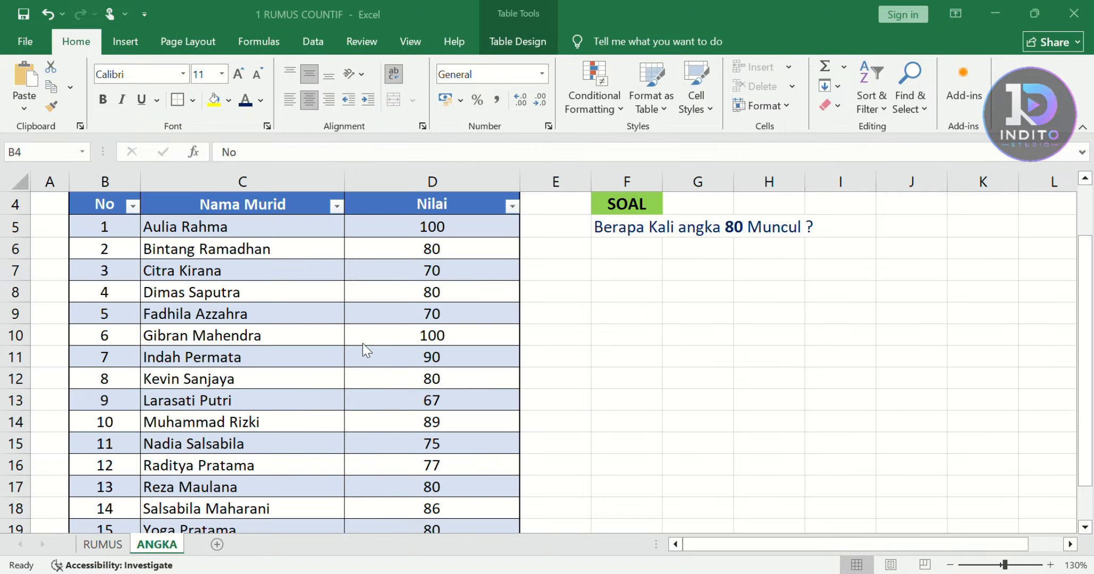
pyautogui.scroll(-1, 362, 344)
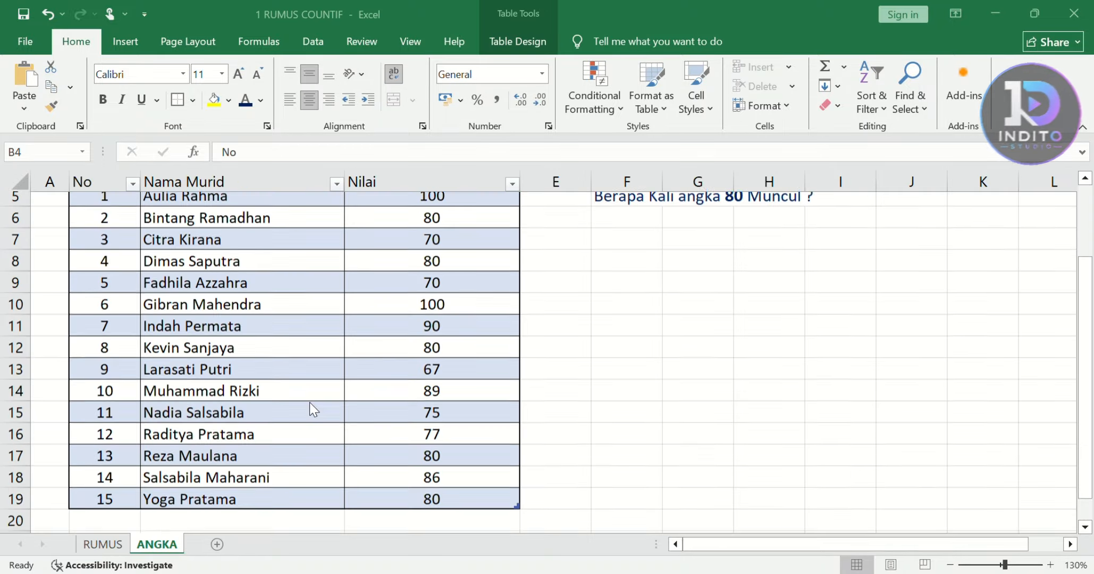
pyautogui.scroll(2, 318, 408)
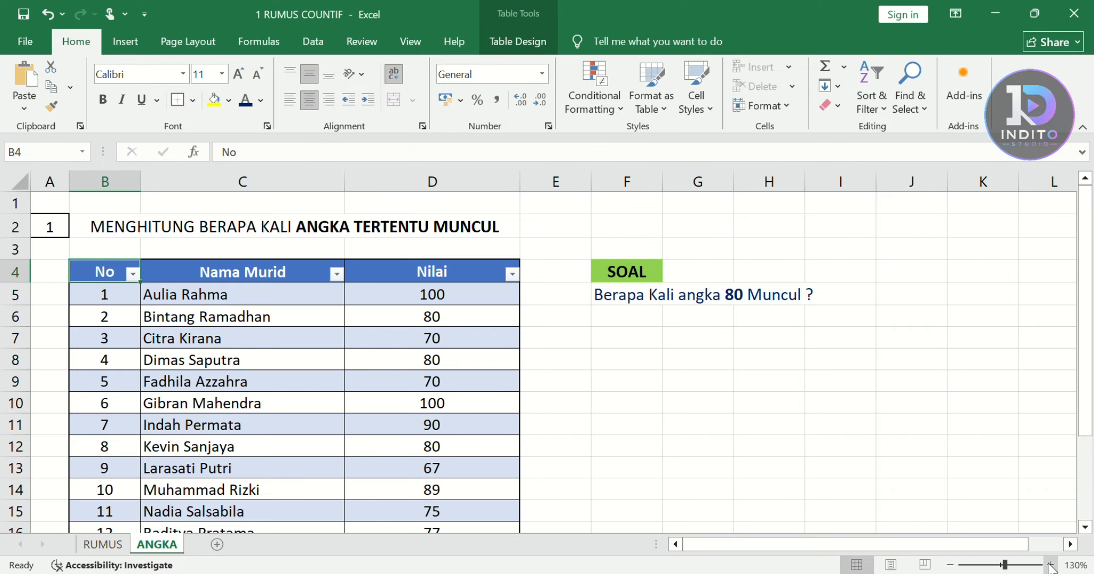
# Begin a COUNTIF formula in cell G7, beside the JAWAB label.
pyautogui.click(1050, 564)
pyautogui.click(1051, 565)
pyautogui.click(1051, 565)
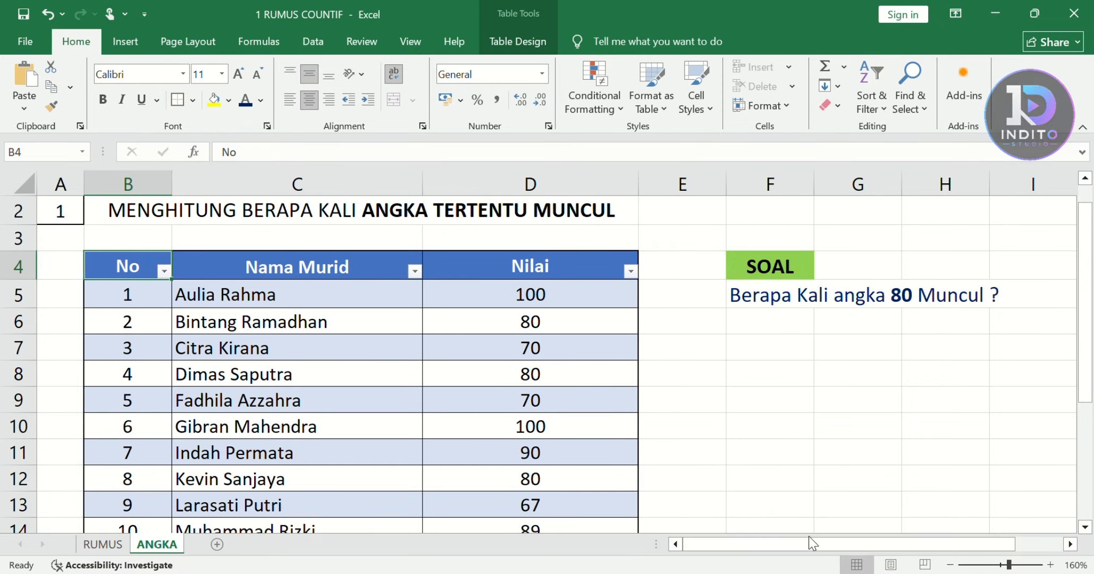
pyautogui.moveTo(810, 544); pyautogui.dragTo(916, 547)
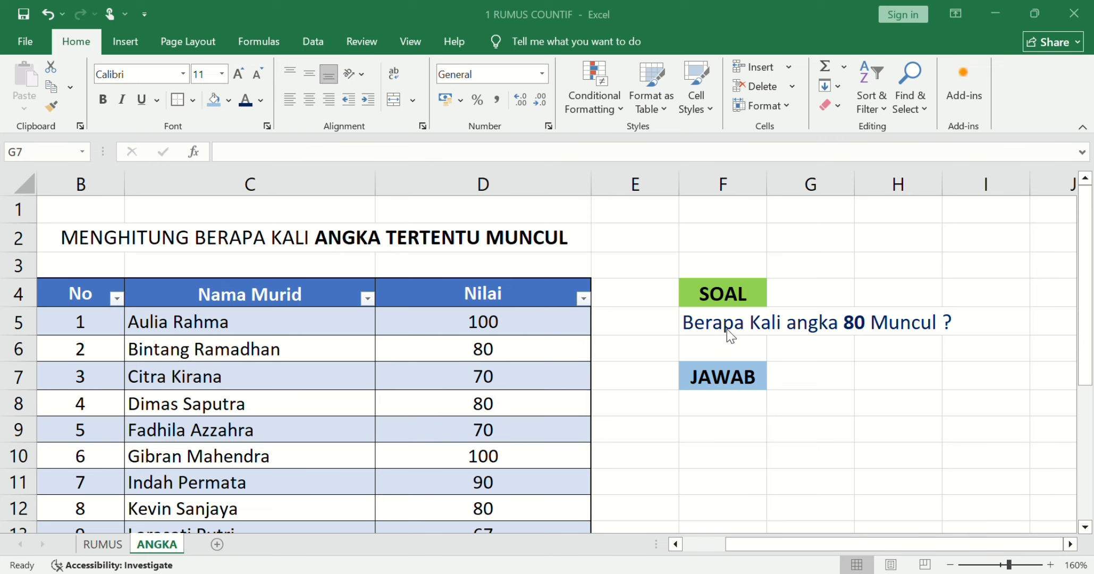
pyautogui.click(801, 379)
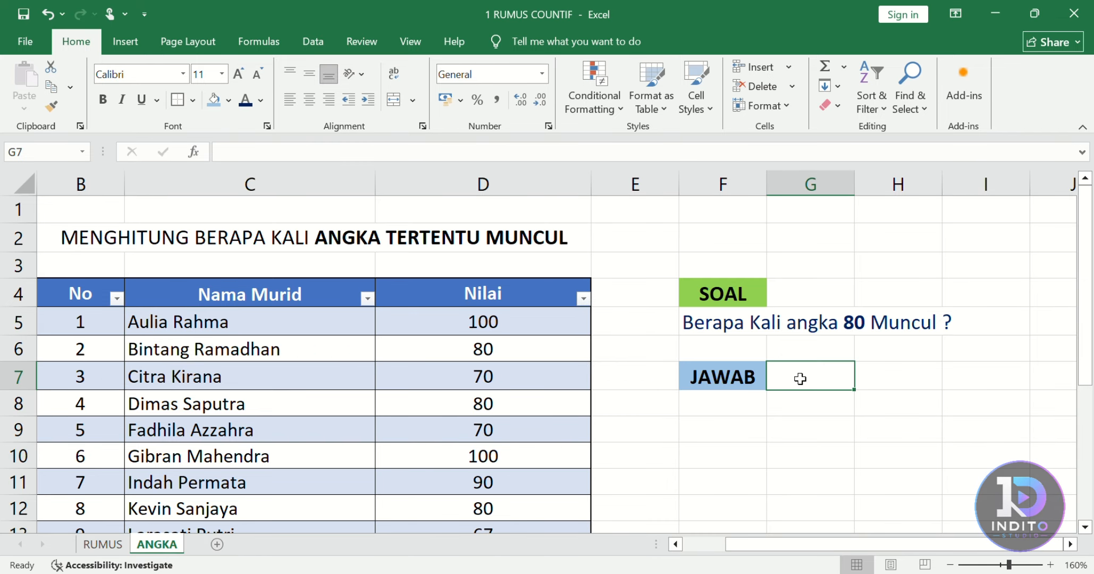
pyautogui.write('=')
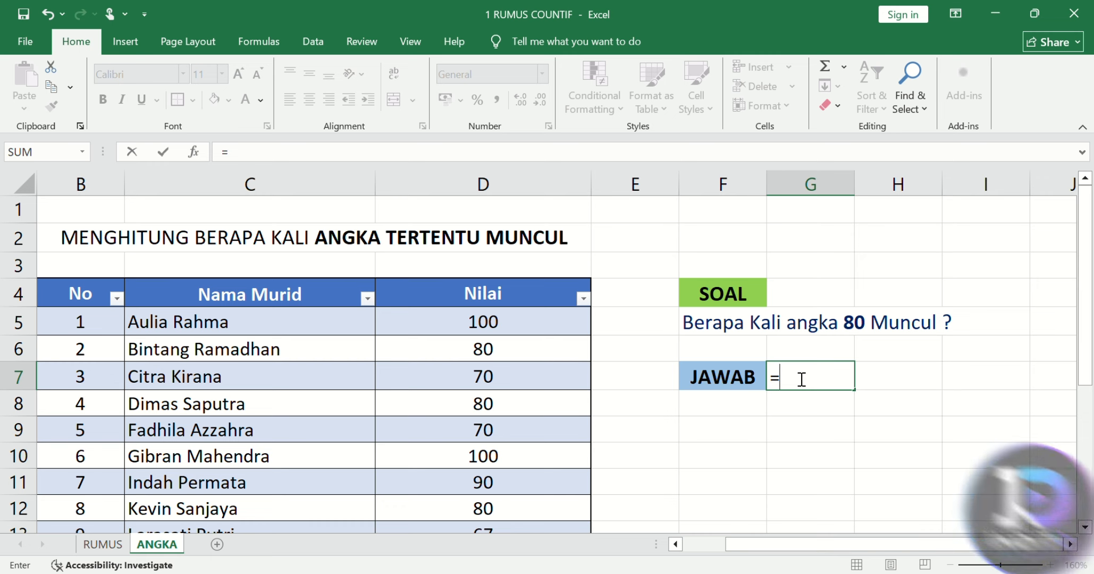
pyautogui.write('cou')
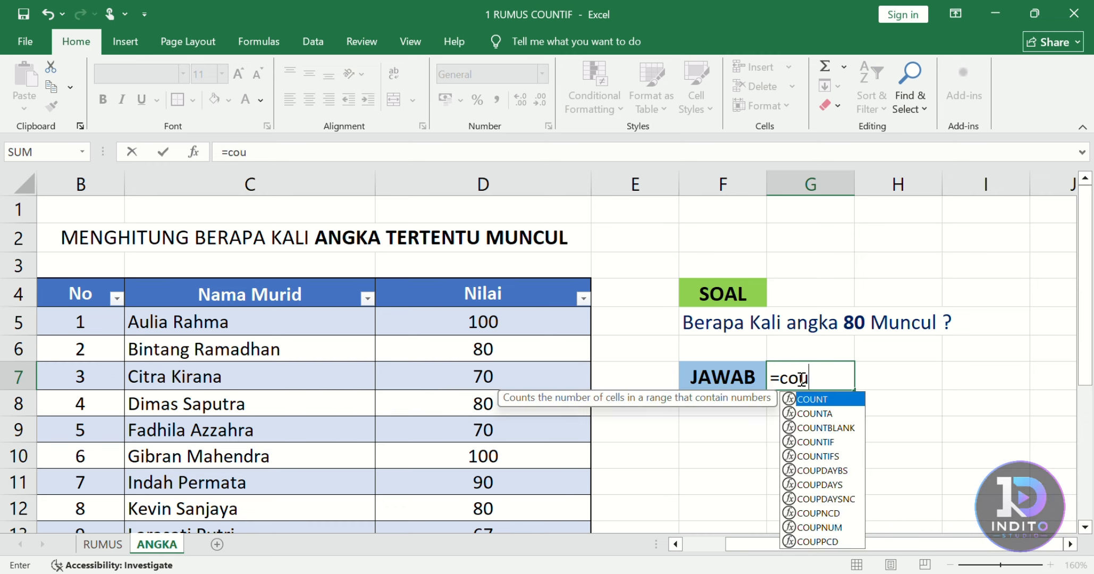
pyautogui.write('ntu')
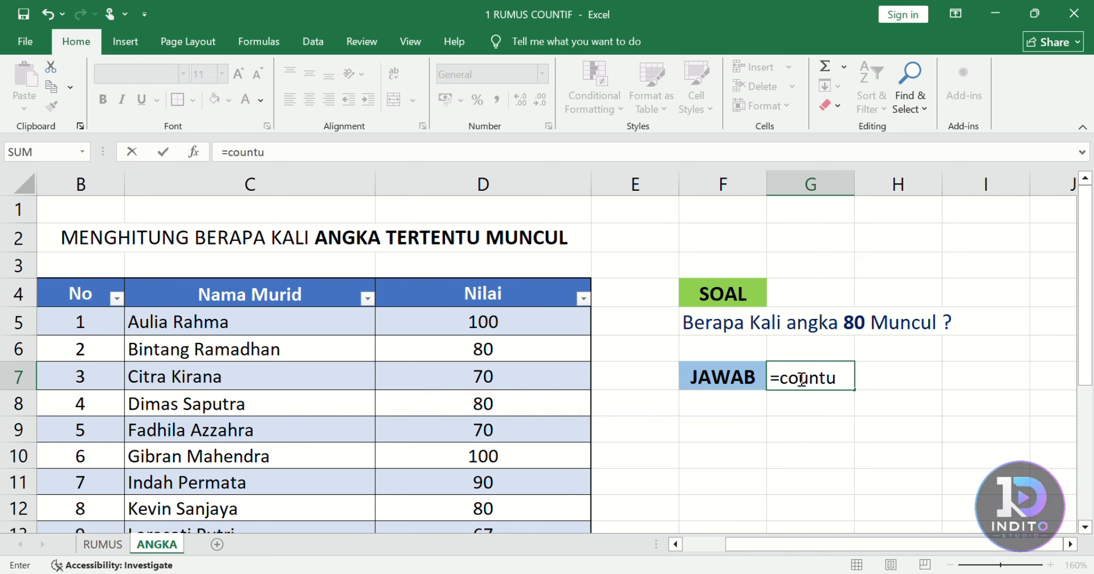
pyautogui.press('BackSpace')
pyautogui.write('i')
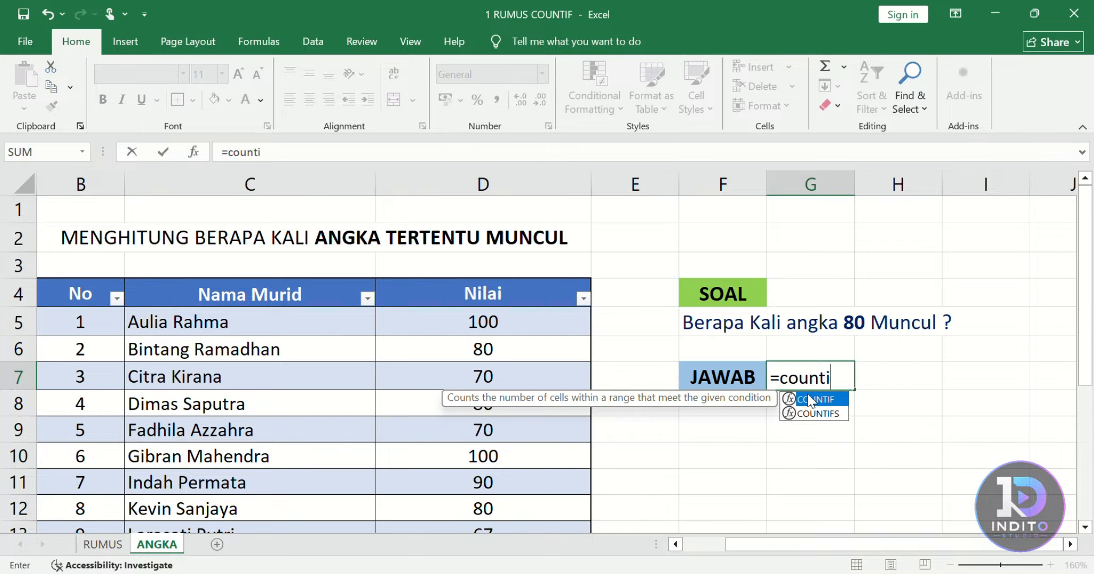
pyautogui.doubleClick(807, 398)
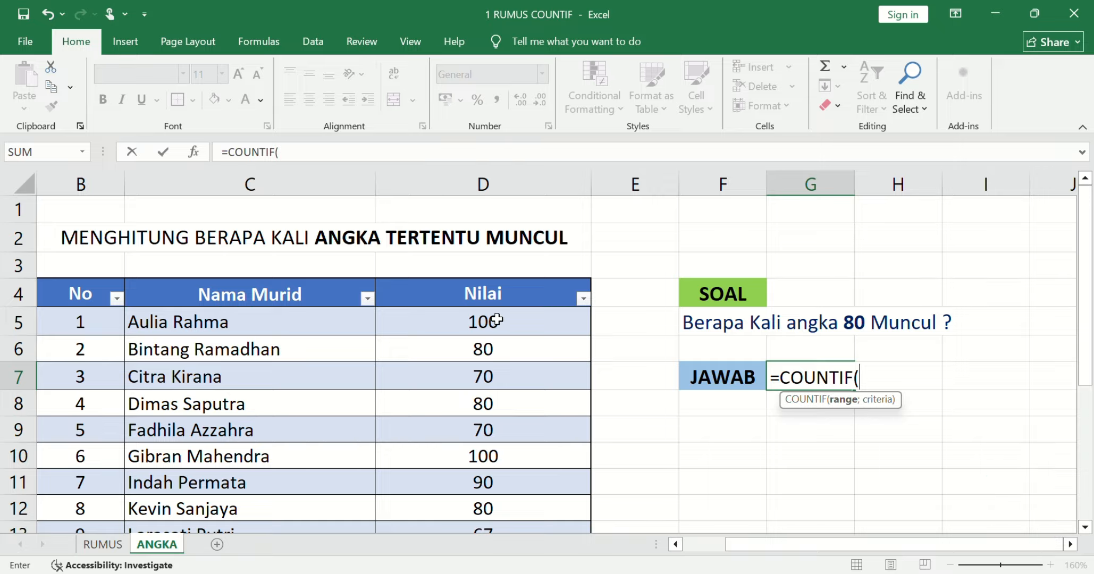
# Complete the COUNTIF formula in G7 with the range D5:D19 and the criterion 80.
pyautogui.moveTo(498, 320)
pyautogui.mouseDown()
pyautogui.moveTo(488, 529)
pyautogui.moveTo(489, 322)
pyautogui.moveTo(490, 332)
pyautogui.mouseUp()
pyautogui.scroll(-3, 489, 340)
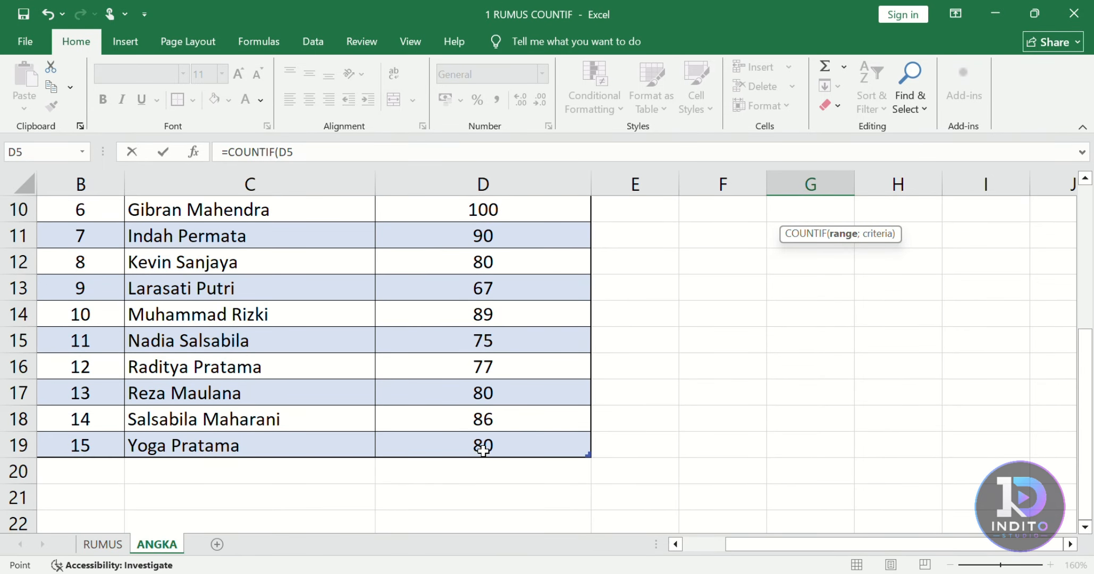
pyautogui.write(':D19')
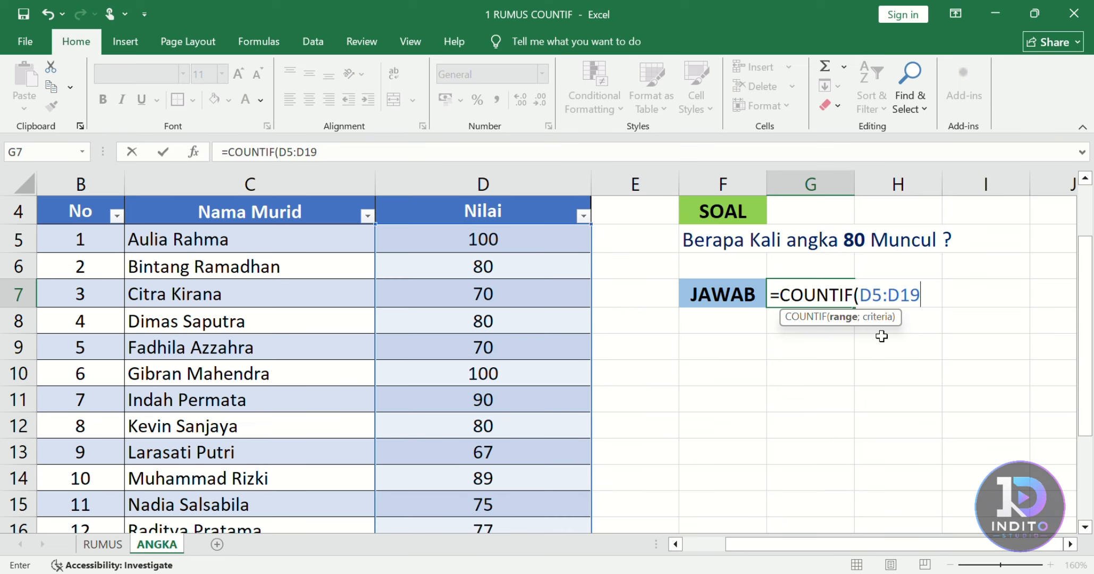
pyautogui.write(';')
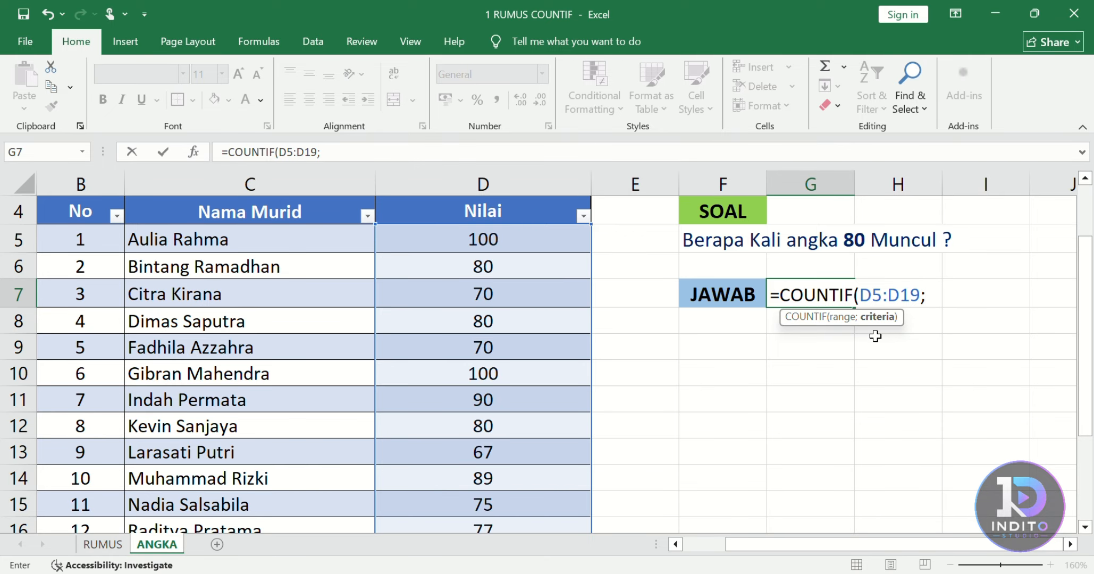
pyautogui.write('80')
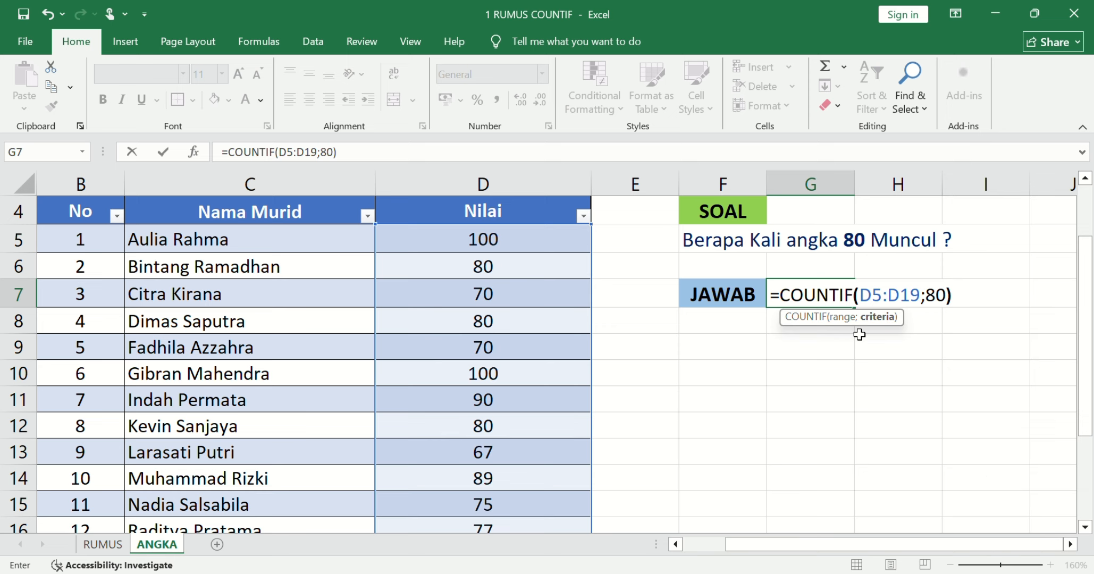
pyautogui.write(')')
pyautogui.press('Return')
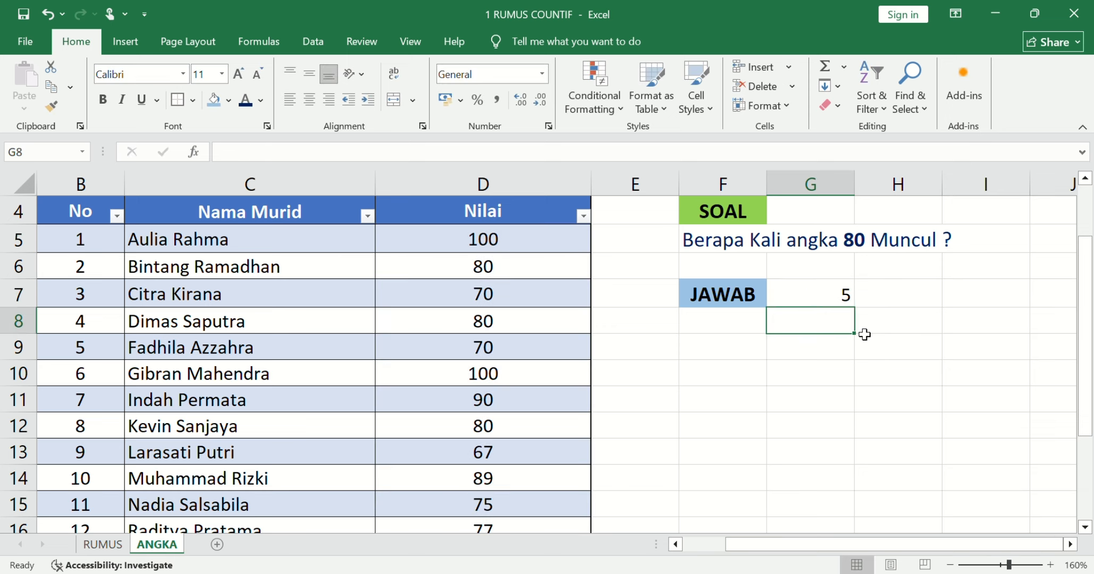
# Check the COUNTIF answer in G7 against each cell containing 80 in the Nilai column.
pyautogui.press('Up')
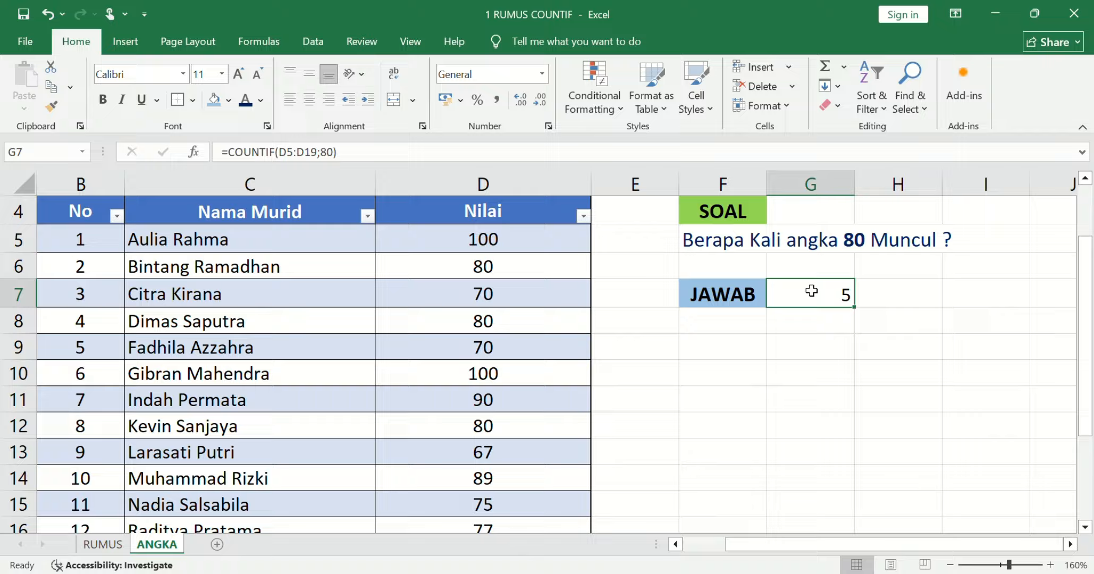
pyautogui.click(826, 322)
pyautogui.click(819, 295)
pyautogui.click(510, 268)
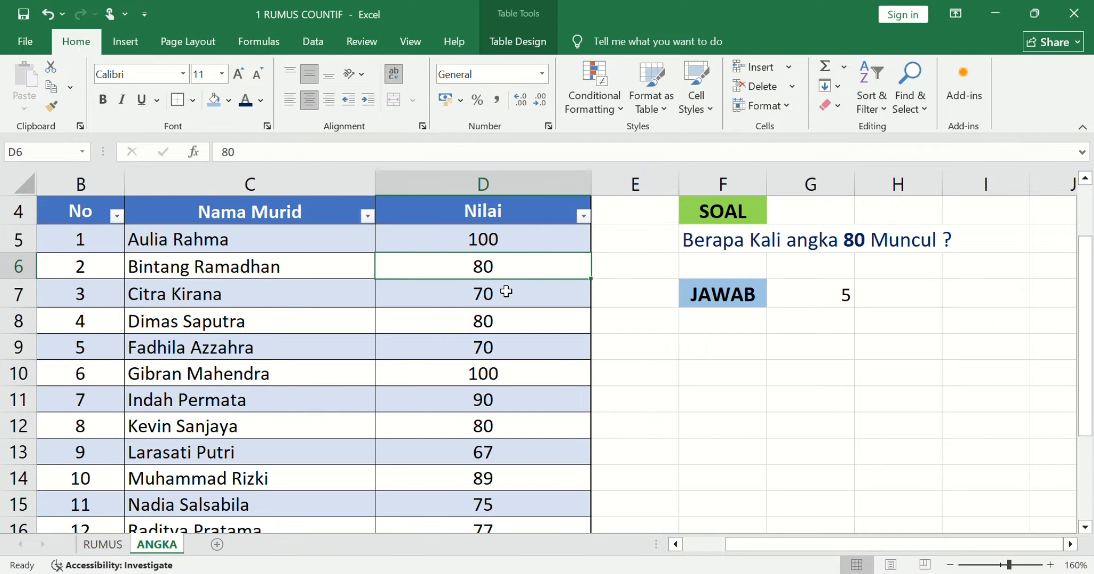
pyautogui.click(502, 318)
pyautogui.scroll(-1, 503, 346)
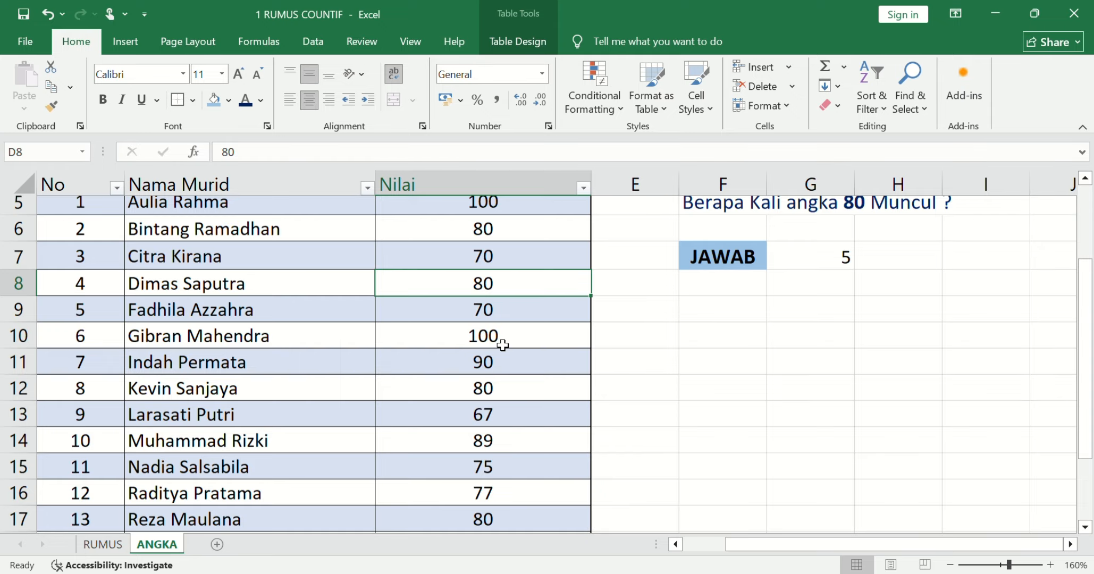
pyautogui.scroll(-1, 503, 346)
pyautogui.click(502, 351)
pyautogui.scroll(-2, 501, 367)
pyautogui.click(500, 396)
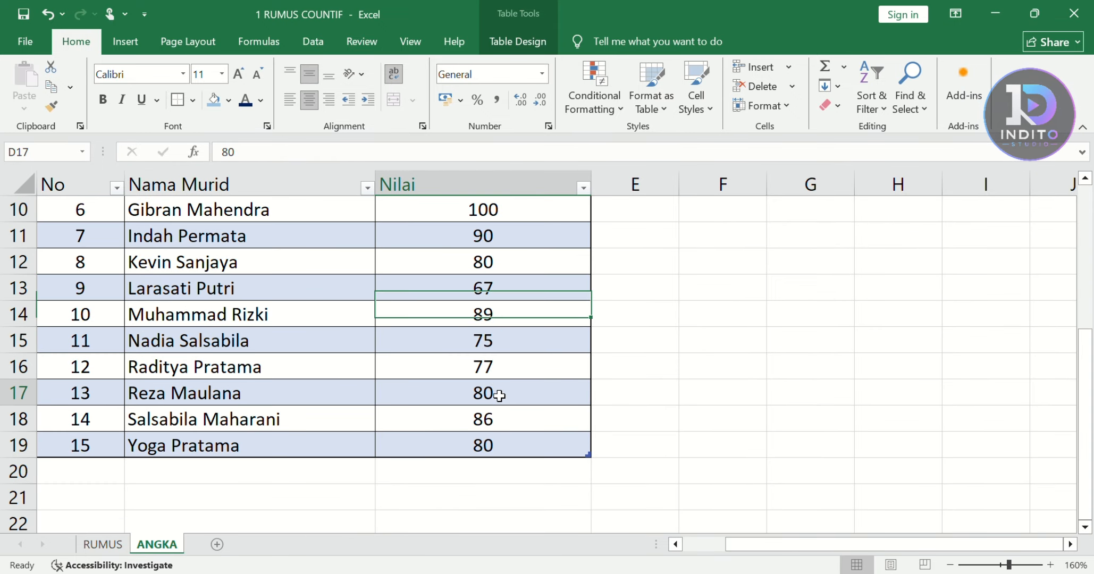
pyautogui.click(498, 443)
pyautogui.scroll(1, 787, 359)
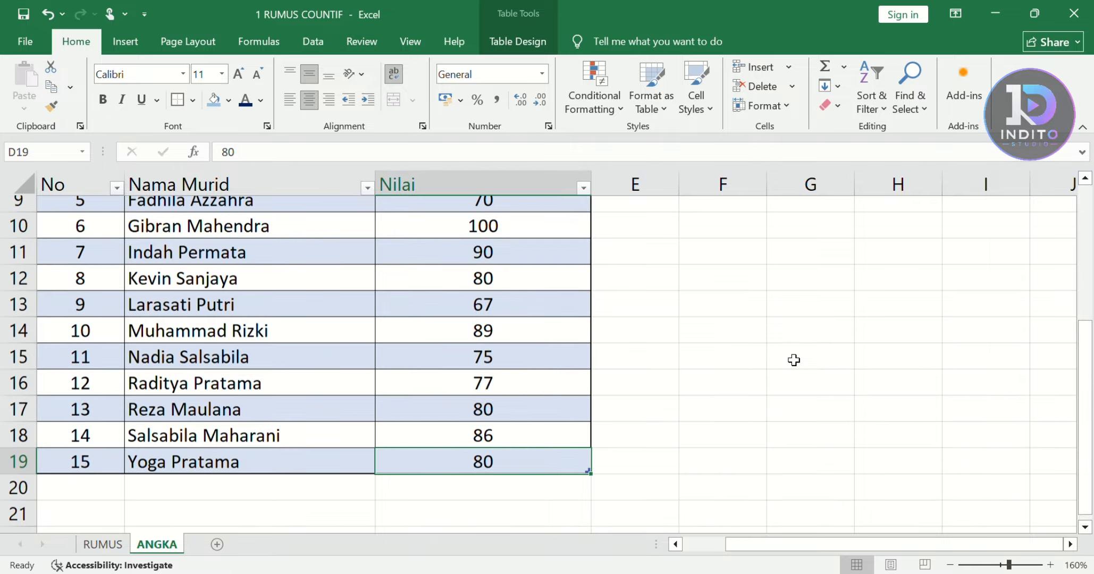
pyautogui.scroll(2, 795, 359)
# Make the COUNTIF answer in cell G7 bold.
pyautogui.click(838, 297)
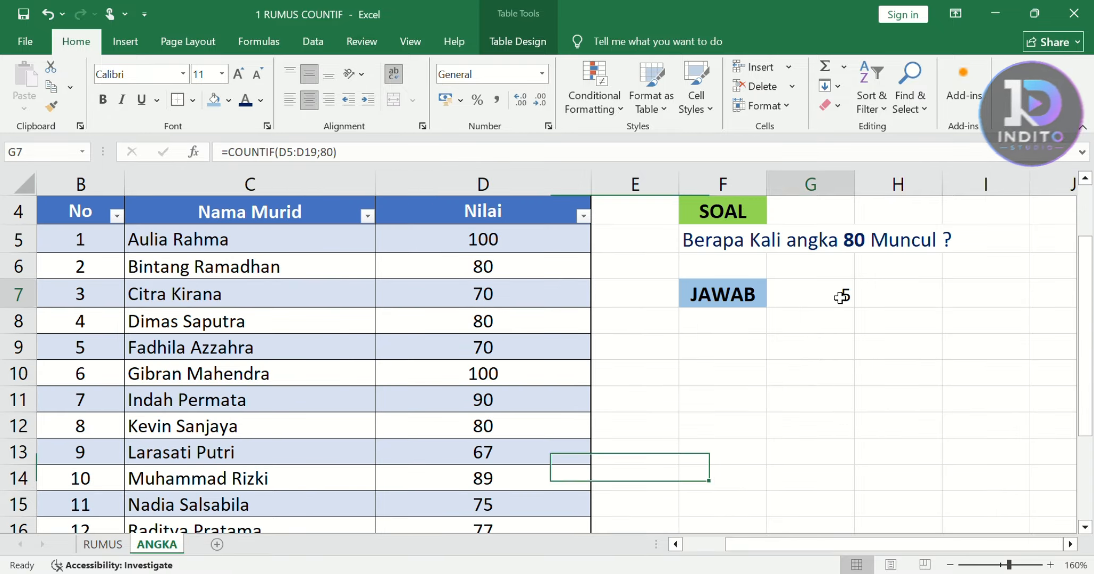
pyautogui.click(809, 183)
pyautogui.click(817, 298)
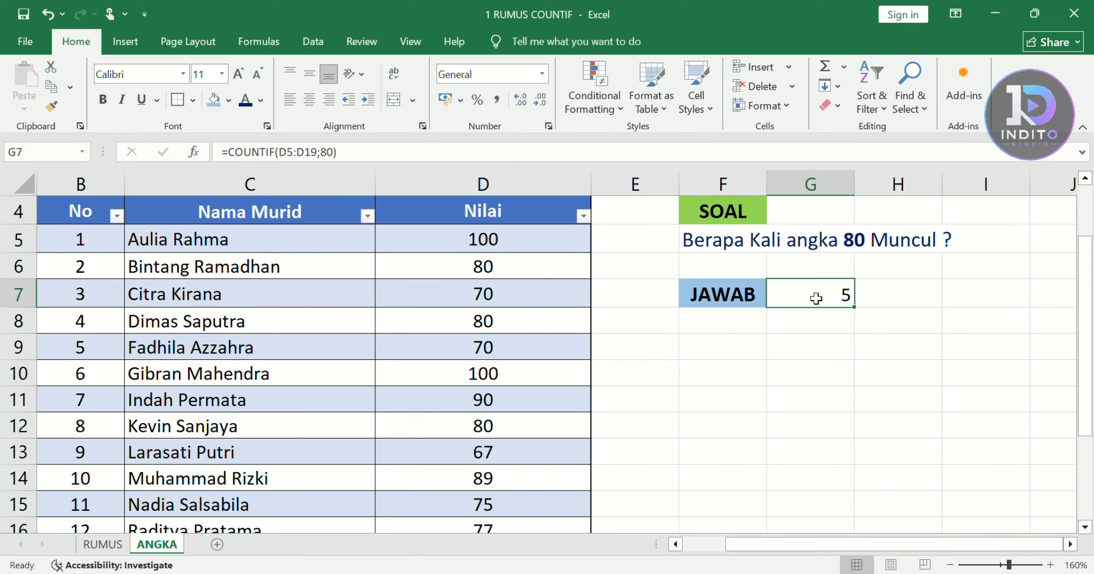
pyautogui.click(102, 100)
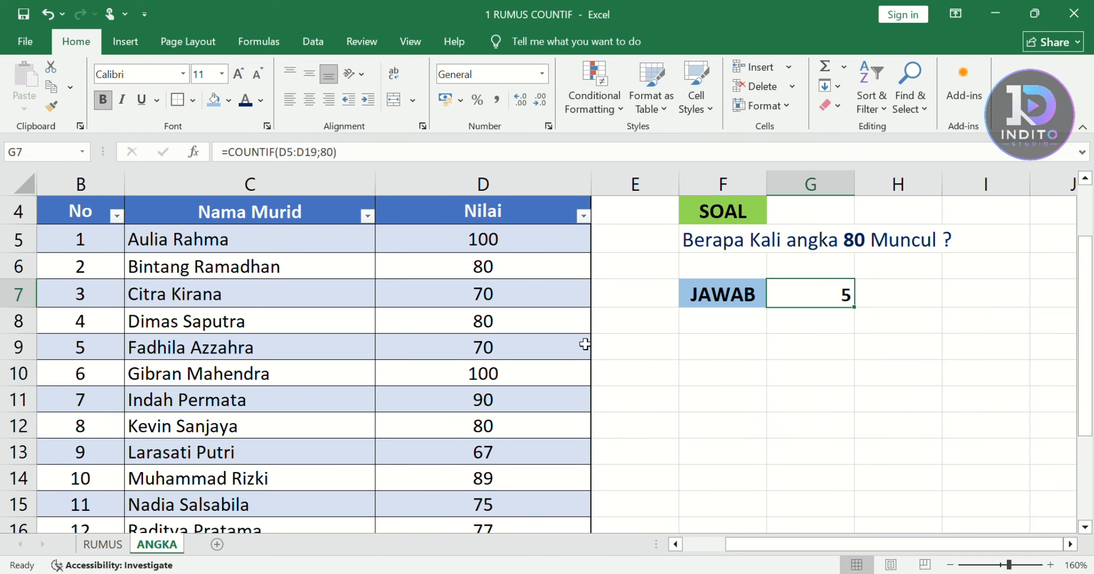
# Review the range and criterion of the COUNTIF formula in cell G7 without changing it.
pyautogui.click(812, 390)
pyautogui.click(825, 296)
pyautogui.doubleClick(825, 295)
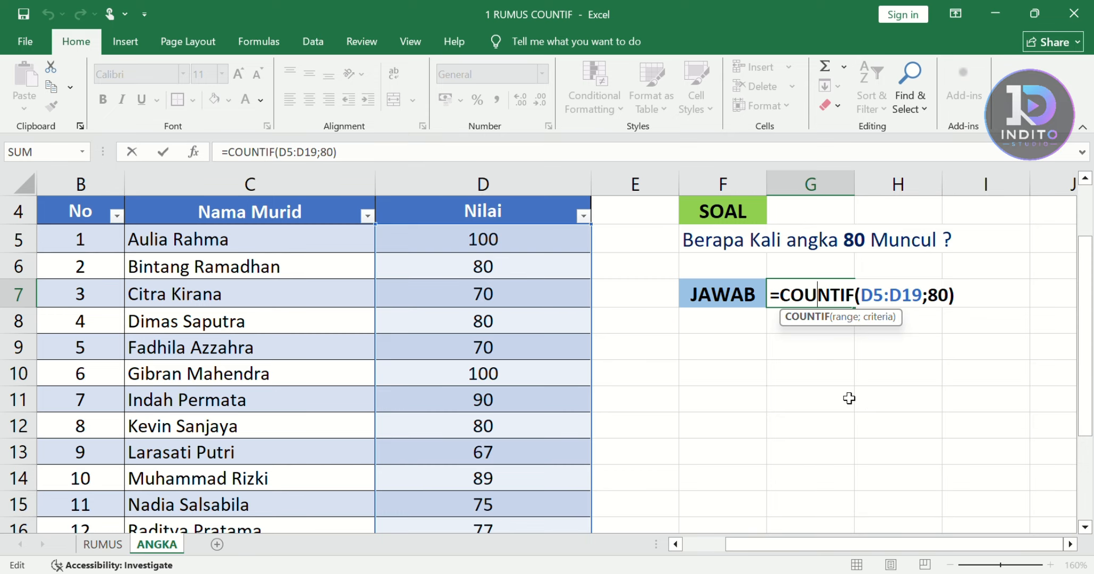
pyautogui.press('Escape')
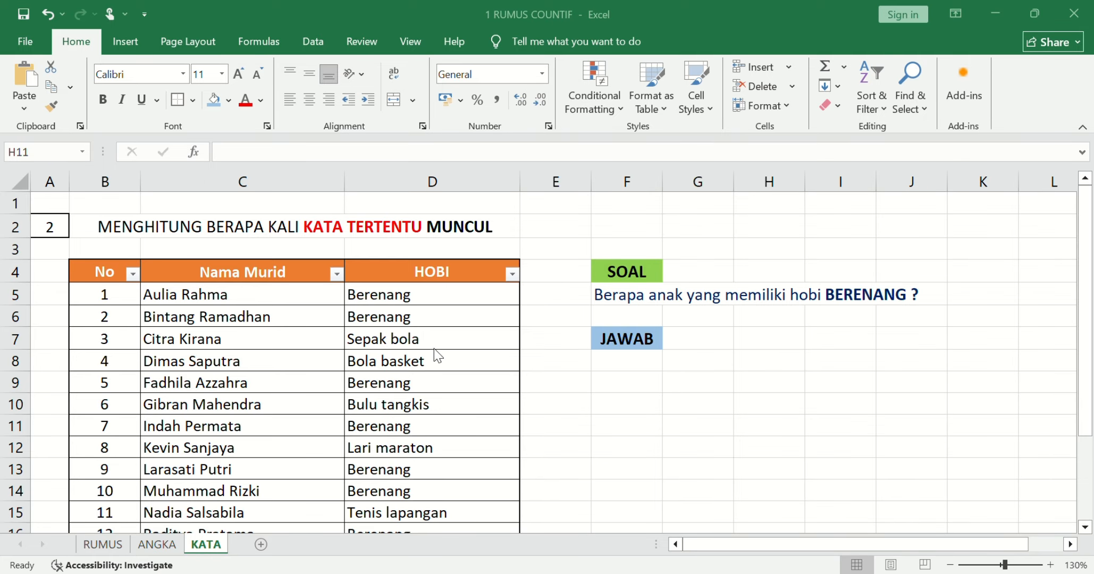
# Examine the HOBI table on the KATA sheet and the COUNTIF syntax on the RUMUS sheet, returning to KATA.
pyautogui.scroll(-1, 427, 341)
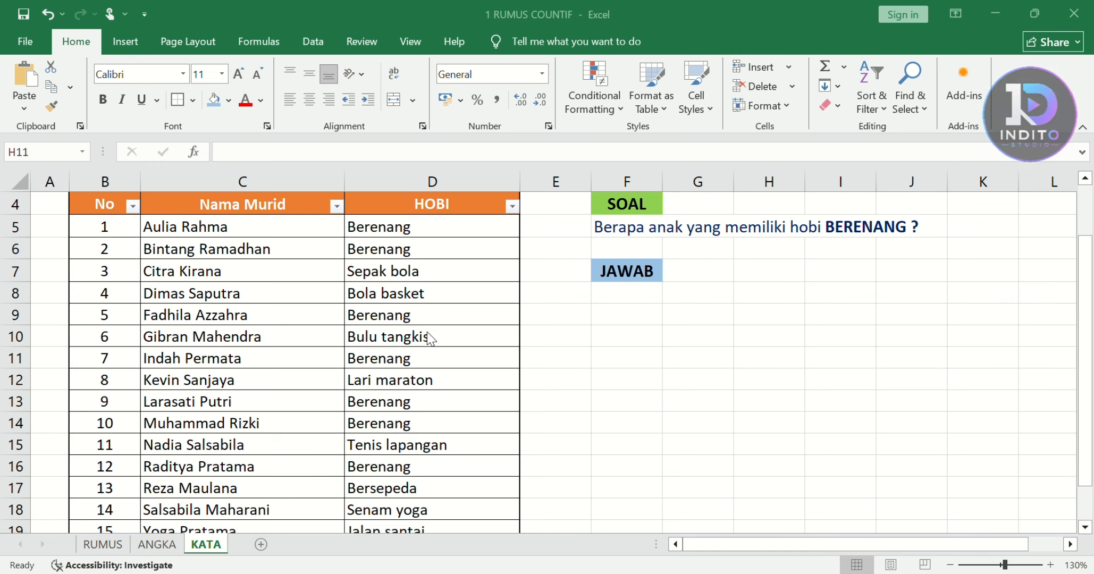
pyautogui.scroll(-1, 428, 359)
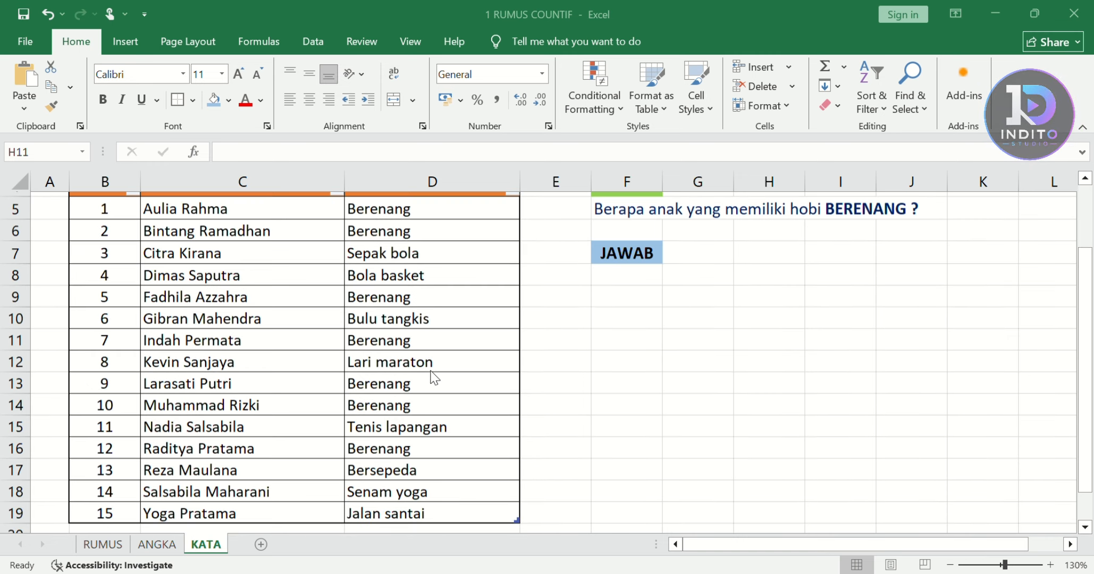
pyautogui.scroll(-1, 431, 375)
pyautogui.scroll(2, 431, 373)
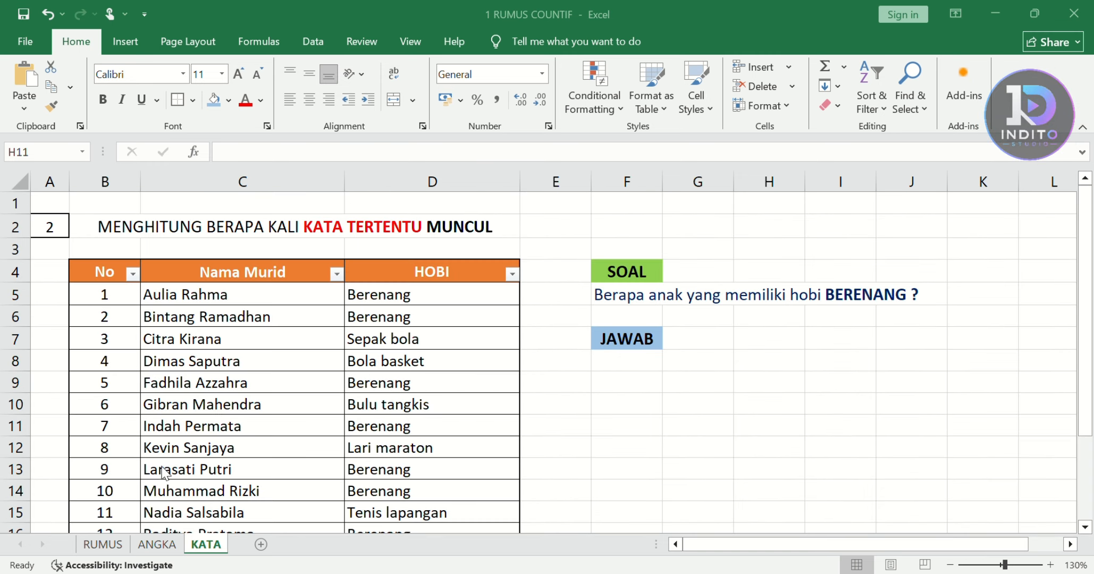
pyautogui.click(102, 539)
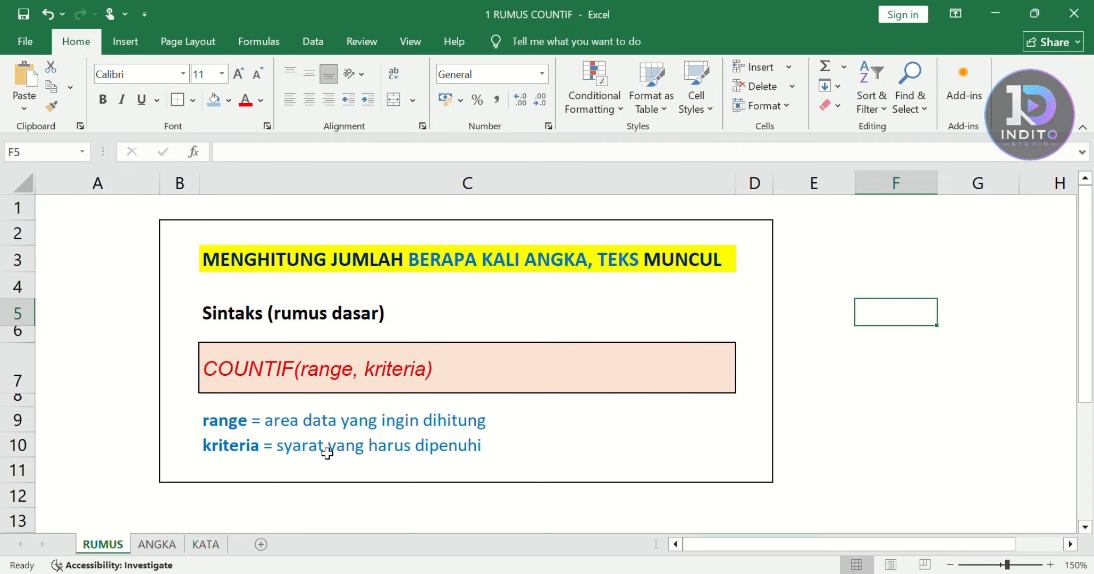
pyautogui.click(210, 548)
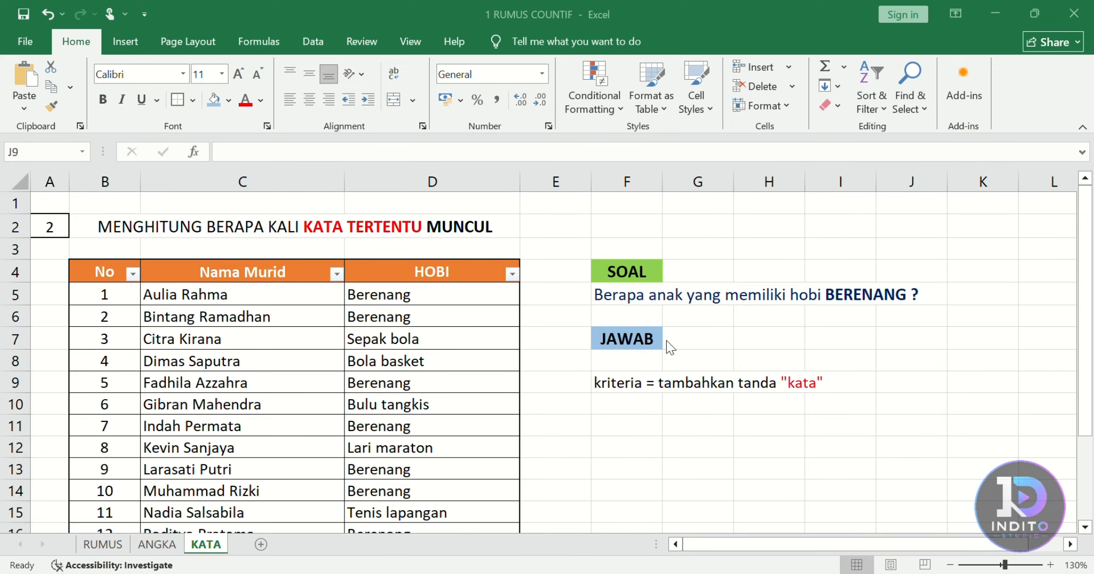
# Italicize the note in cell F9 about adding quotation marks to the word criterion.
pyautogui.doubleClick(606, 385)
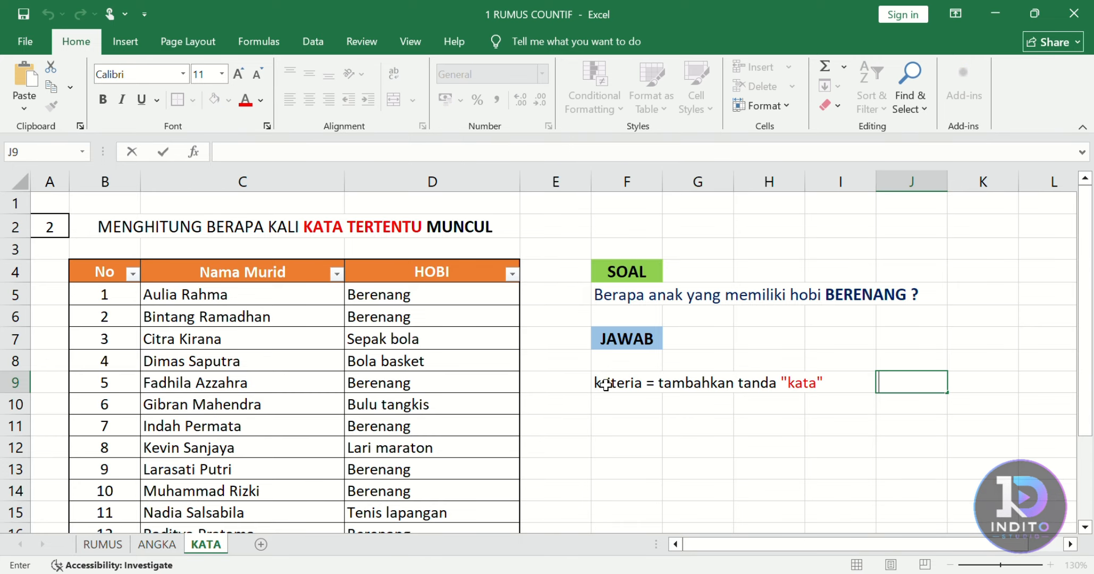
pyautogui.click(601, 378)
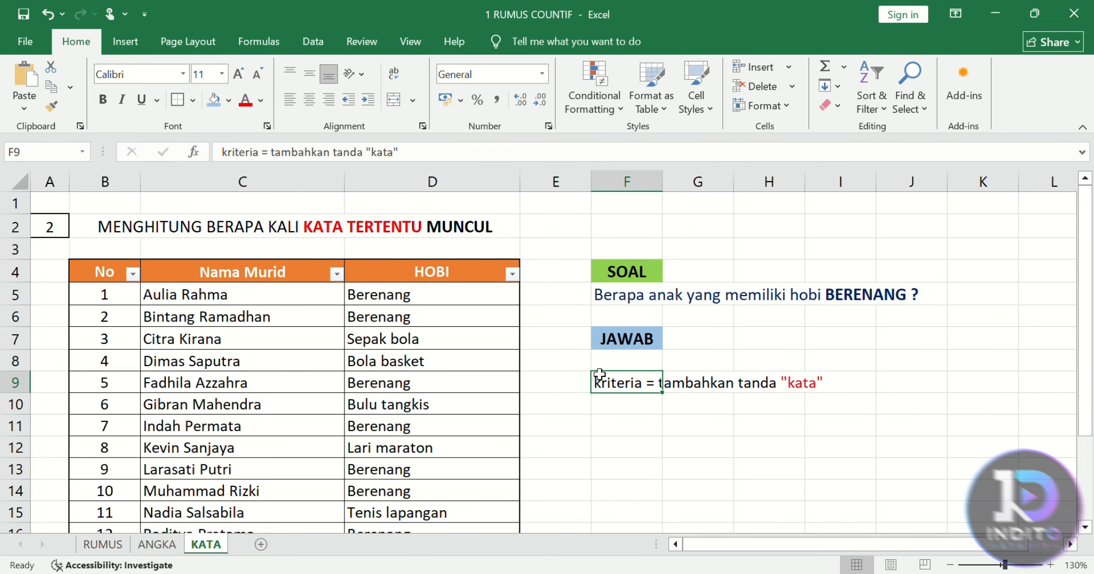
pyautogui.click(123, 100)
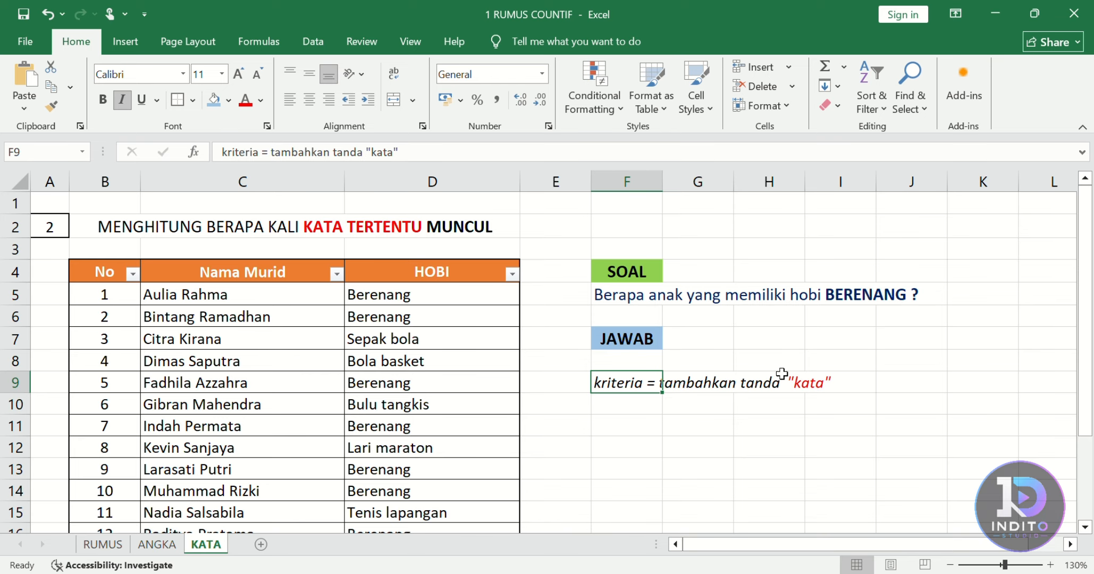
# Start a COUNTIF formula in cell G7 of the KATA sheet with the hobby entries D5:D19 as its range.
pyautogui.click(712, 333)
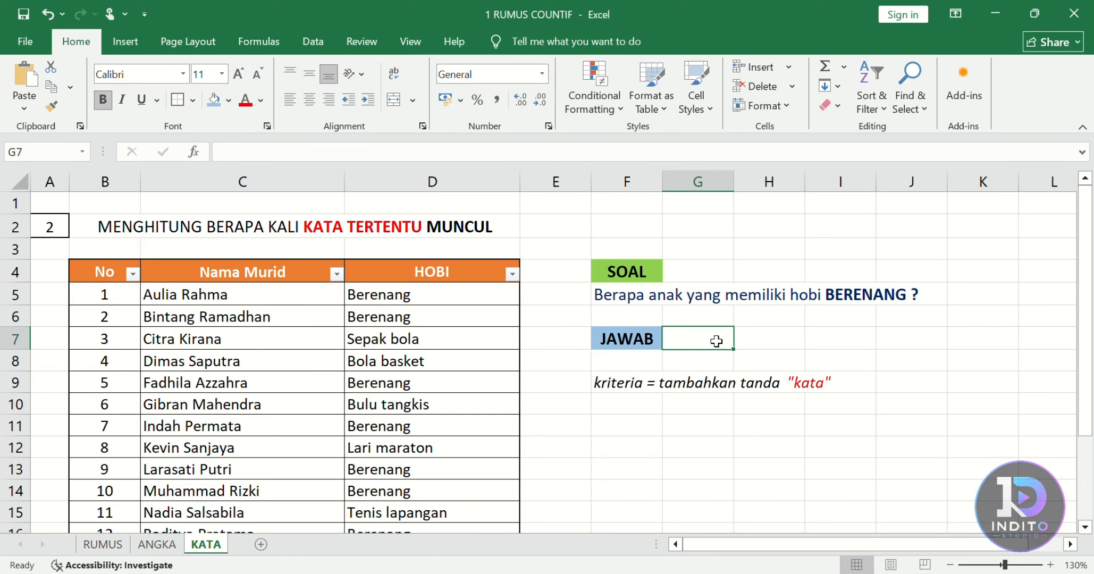
pyautogui.write('=')
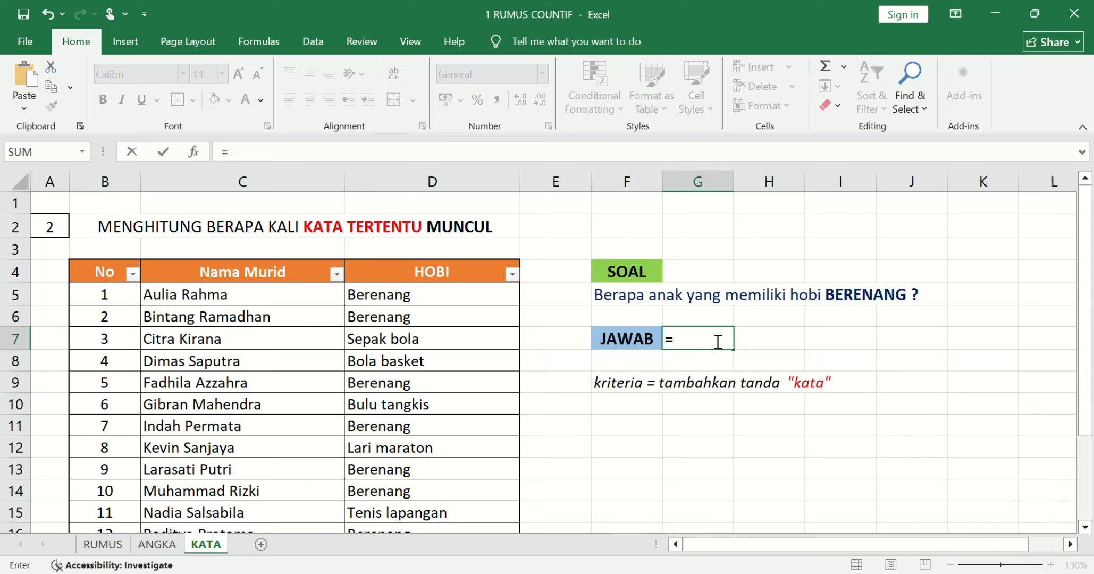
pyautogui.write('coun')
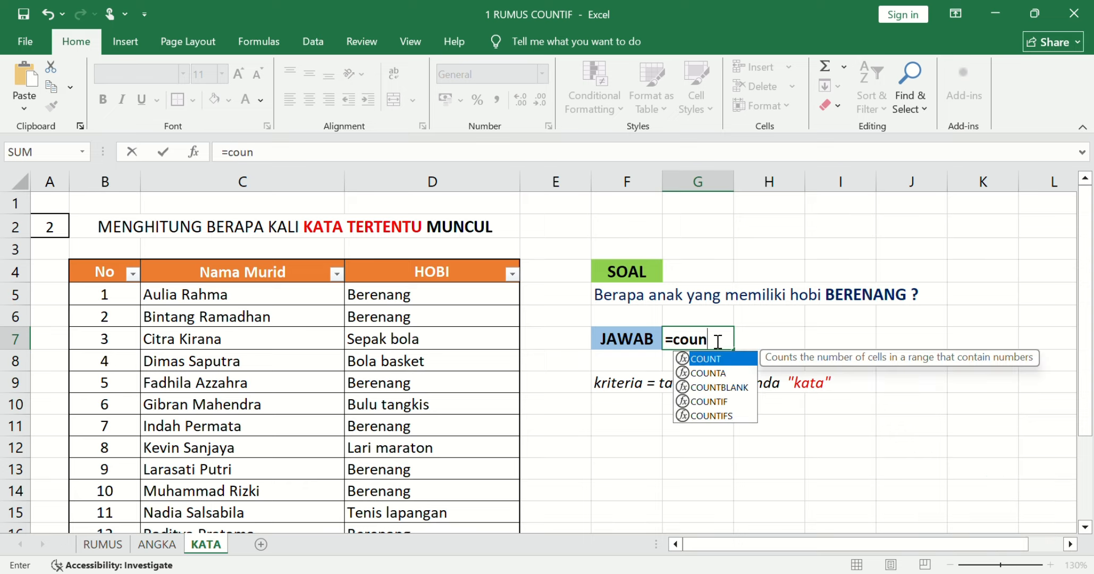
pyautogui.doubleClick(711, 403)
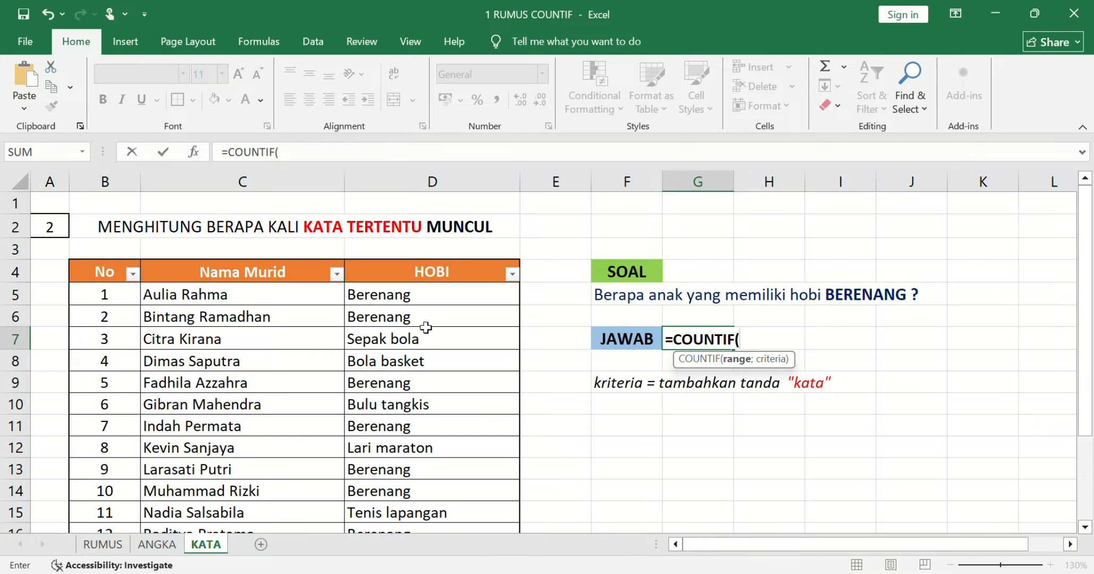
pyautogui.click(416, 301)
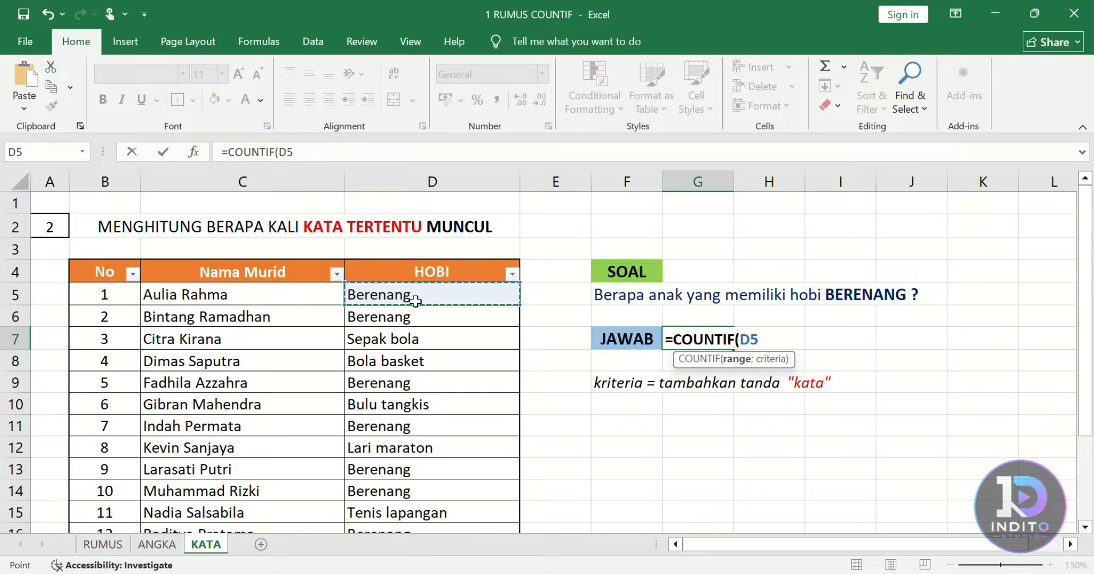
pyautogui.press('F8')
pyautogui.scroll(-2, 423, 362)
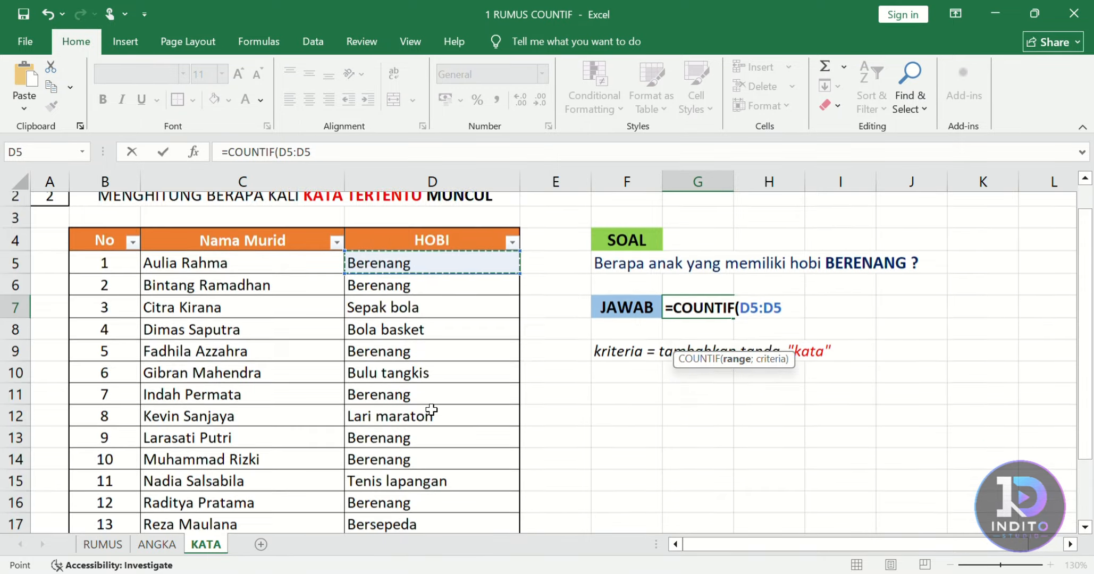
pyautogui.scroll(2, 734, 303)
pyautogui.hotkey('ctrl', 'shift', 'Down')
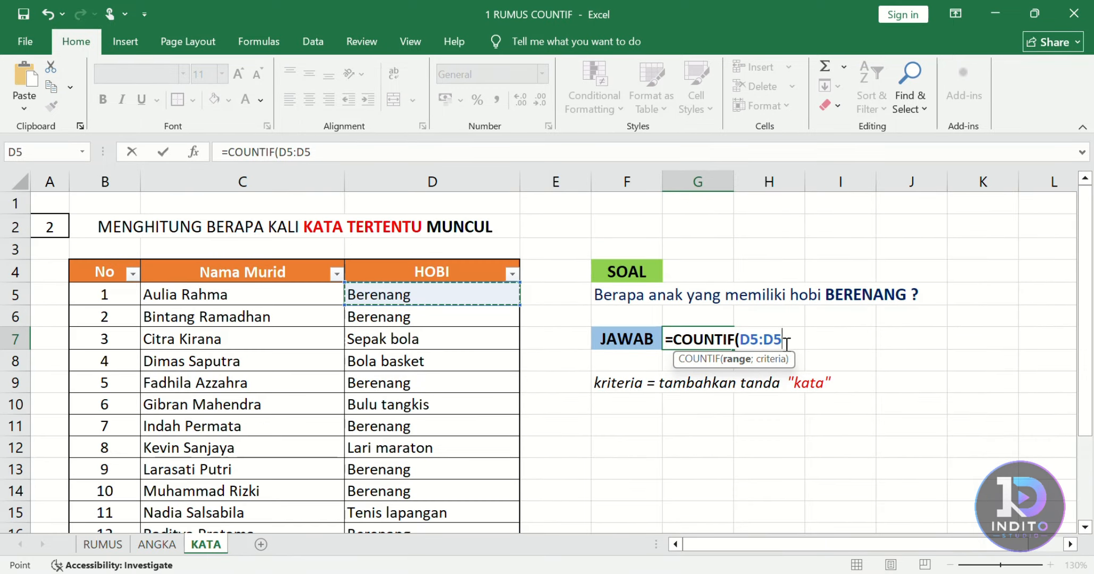
# Add the criterion "berenang" in quotation marks to the COUNTIF formula in G7 and complete it.
pyautogui.write(';"')
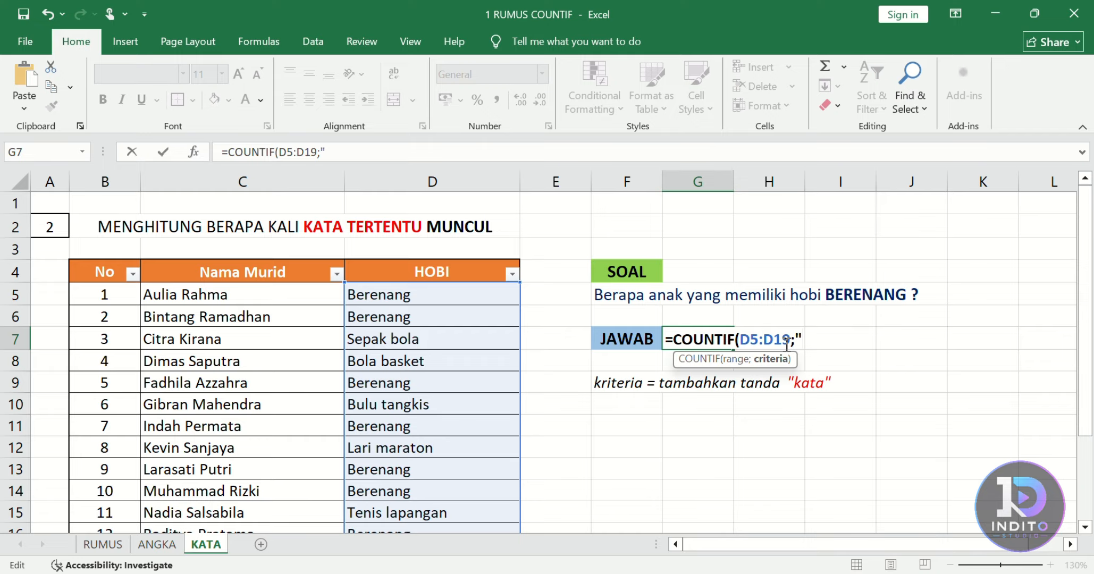
pyautogui.write('berenang')
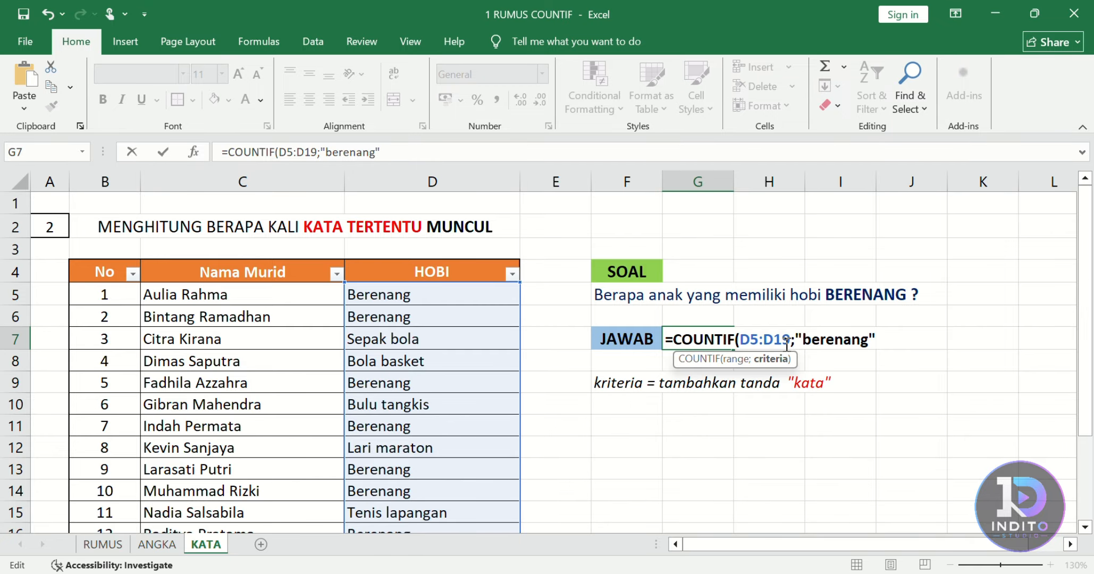
pyautogui.write('")')
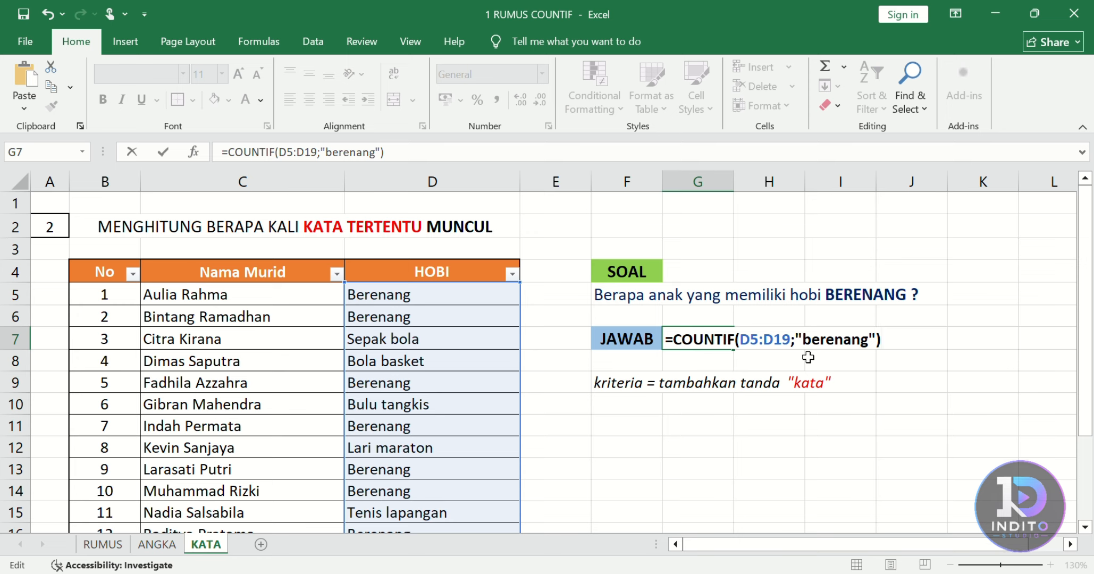
pyautogui.press('Return')
# Give the COUNTIF answer in cell G7 a dark blue font colour and centre it in the cell.
pyautogui.click(707, 334)
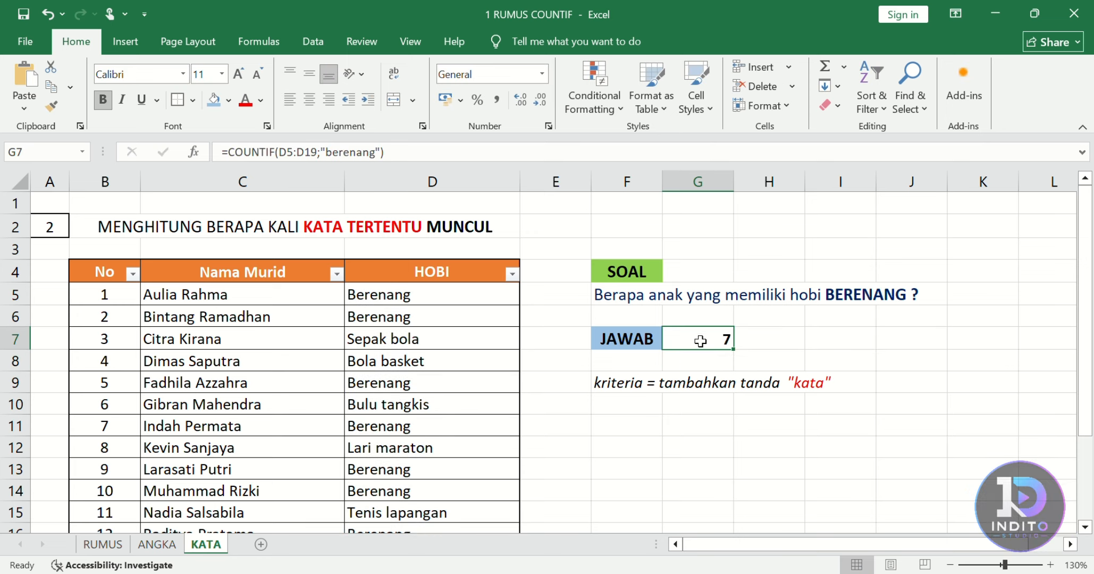
pyautogui.click(261, 100)
pyautogui.click(440, 379)
pyautogui.click(329, 100)
pyautogui.click(305, 102)
pyautogui.click(761, 341)
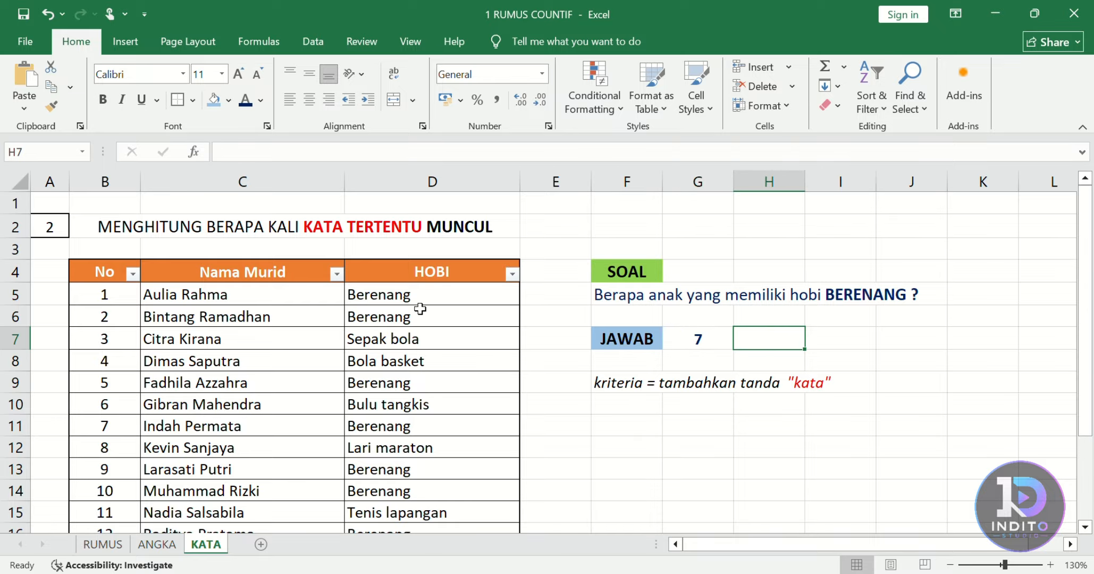
# Check the COUNTIF answer by going through each Berenang entry in the HOBI column, from D5 to D16.
pyautogui.click(412, 301)
pyautogui.click(409, 318)
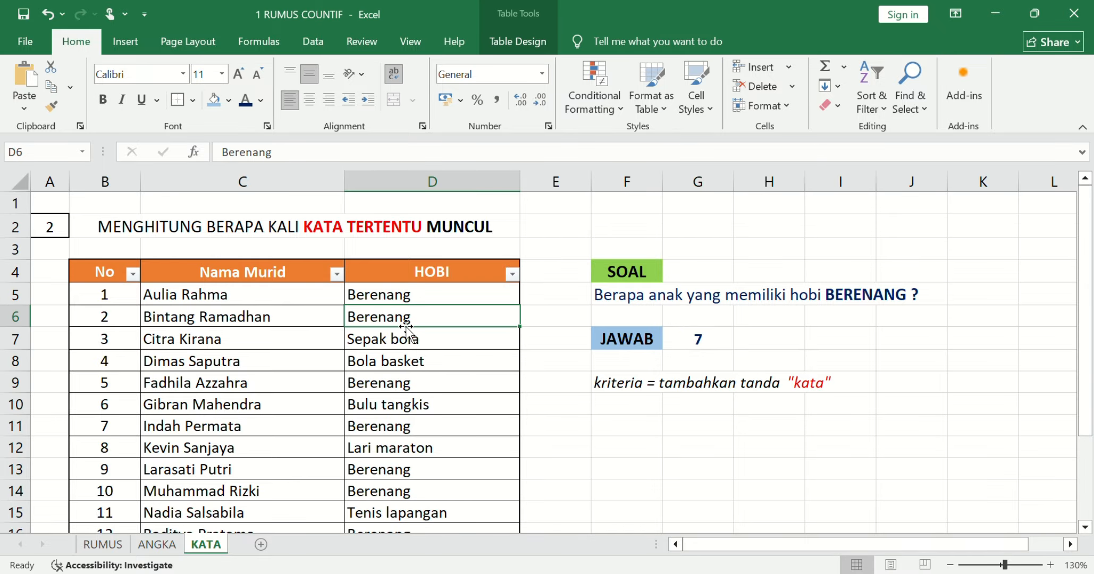
pyautogui.click(403, 384)
pyautogui.click(409, 426)
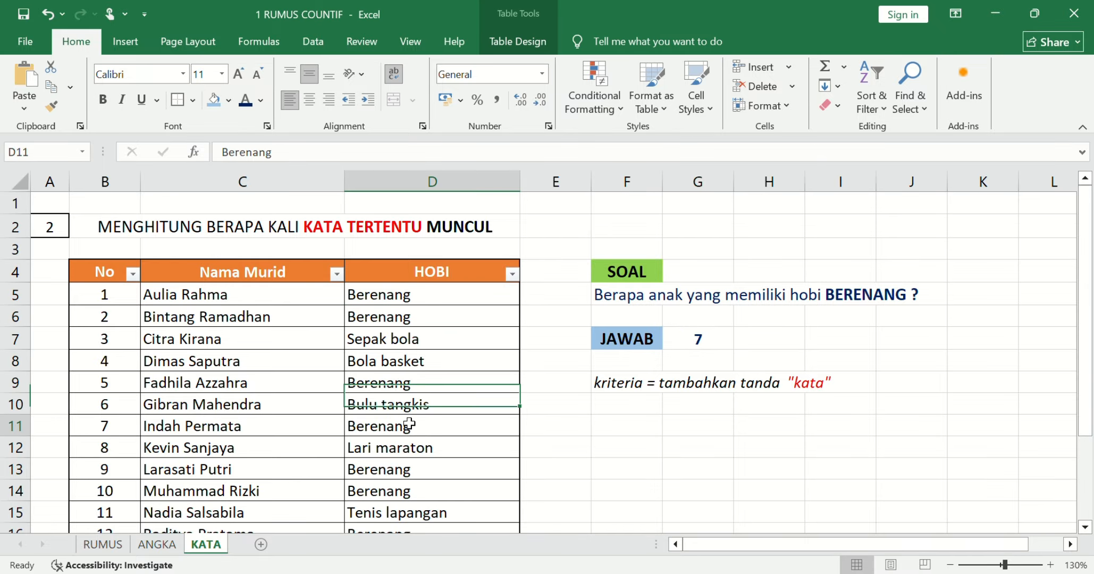
pyautogui.scroll(-1, 410, 426)
pyautogui.click(407, 404)
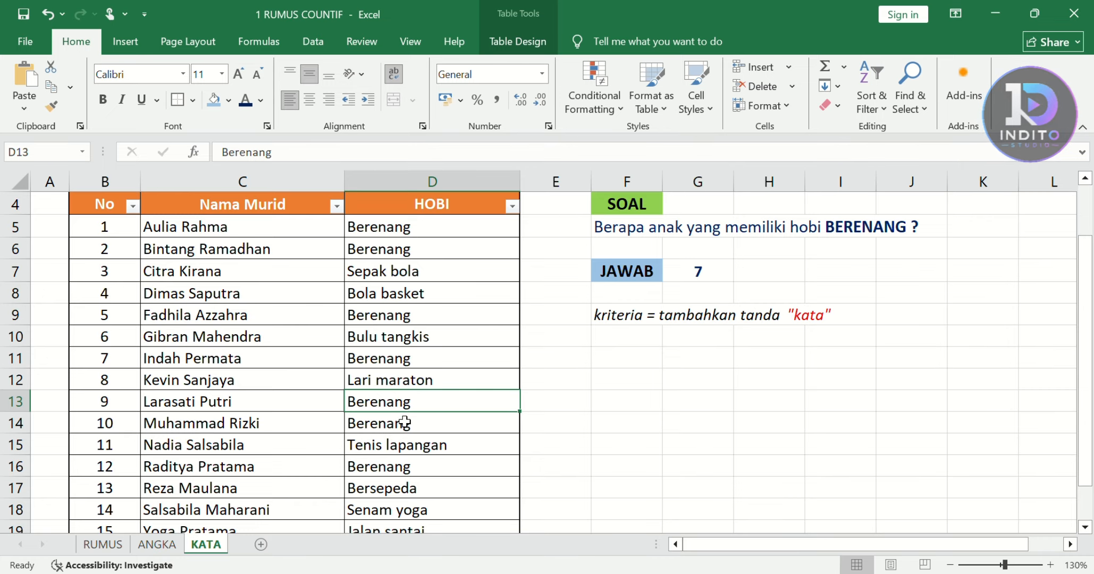
pyautogui.click(408, 426)
pyautogui.click(407, 465)
pyautogui.scroll(-1, 407, 466)
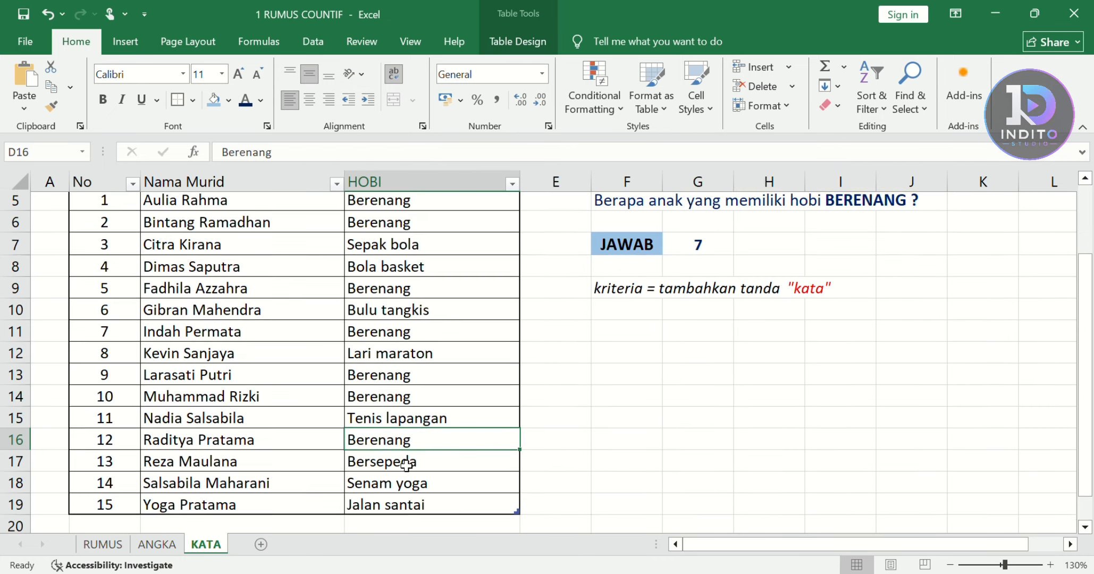
pyautogui.scroll(2, 406, 466)
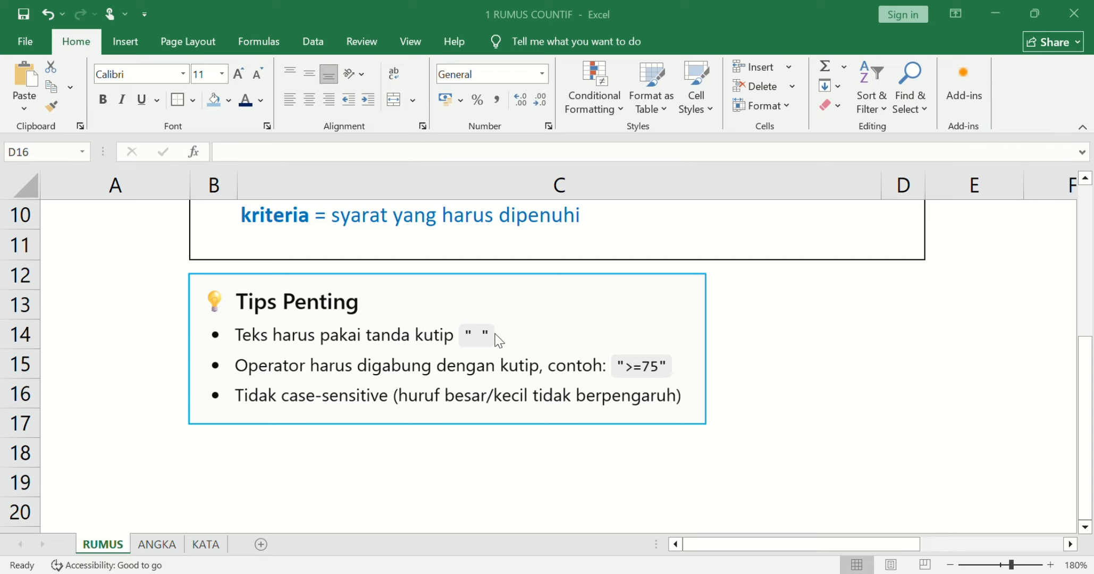
# Examine the COUNTIF syntax and the Tips Penting notes on quotation marks, operators and letter case on the RUMUS sheet.
pyautogui.scroll(3, 498, 335)
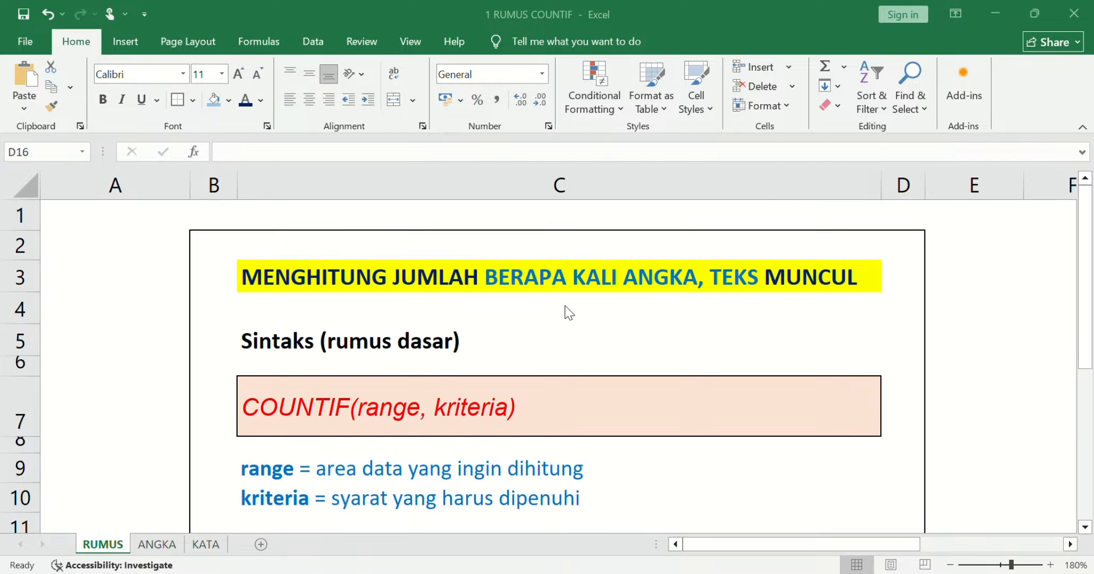
pyautogui.scroll(-2, 520, 314)
pyautogui.scroll(-1, 520, 315)
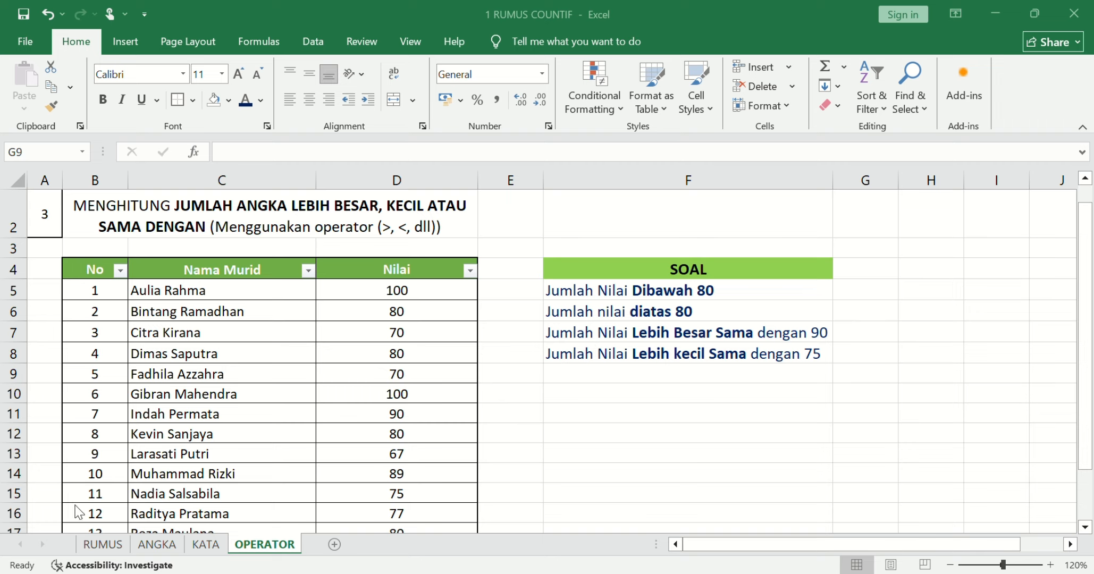
pyautogui.click(99, 541)
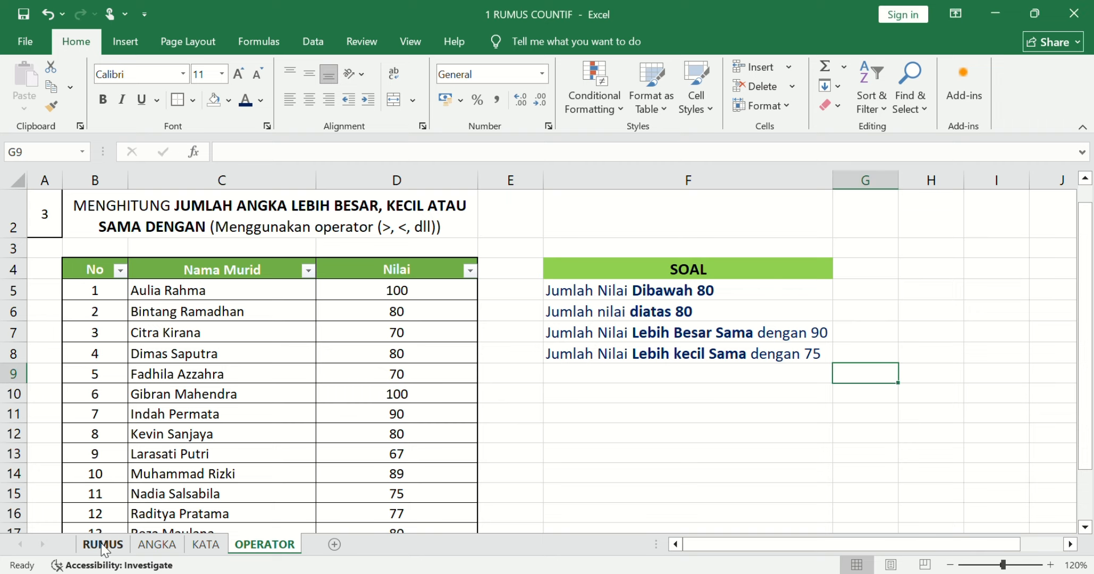
pyautogui.click(103, 545)
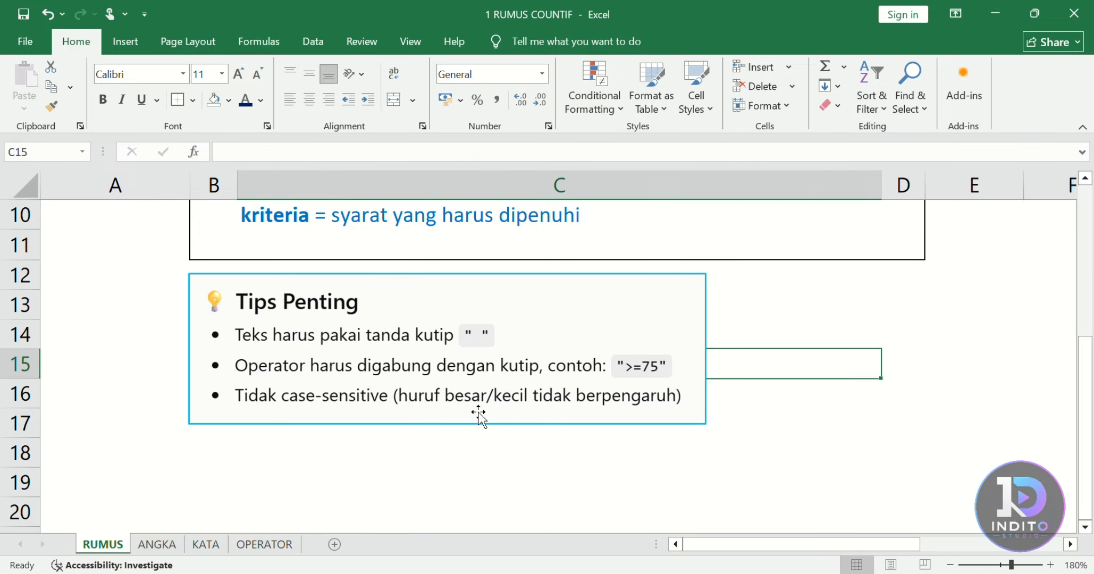
pyautogui.press('Down')
pyautogui.press('Down')
pyautogui.press('Down')
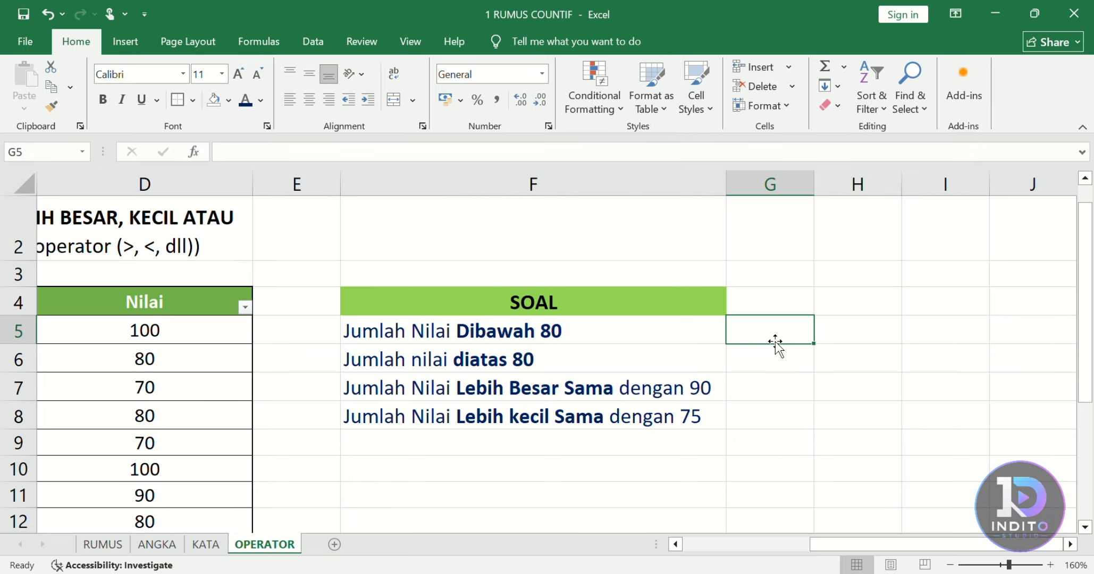
# Start a COUNTIF formula in cell G5 of the OPERATOR sheet with the Nilai scores D5:D19 as its range.
pyautogui.write('=coun')
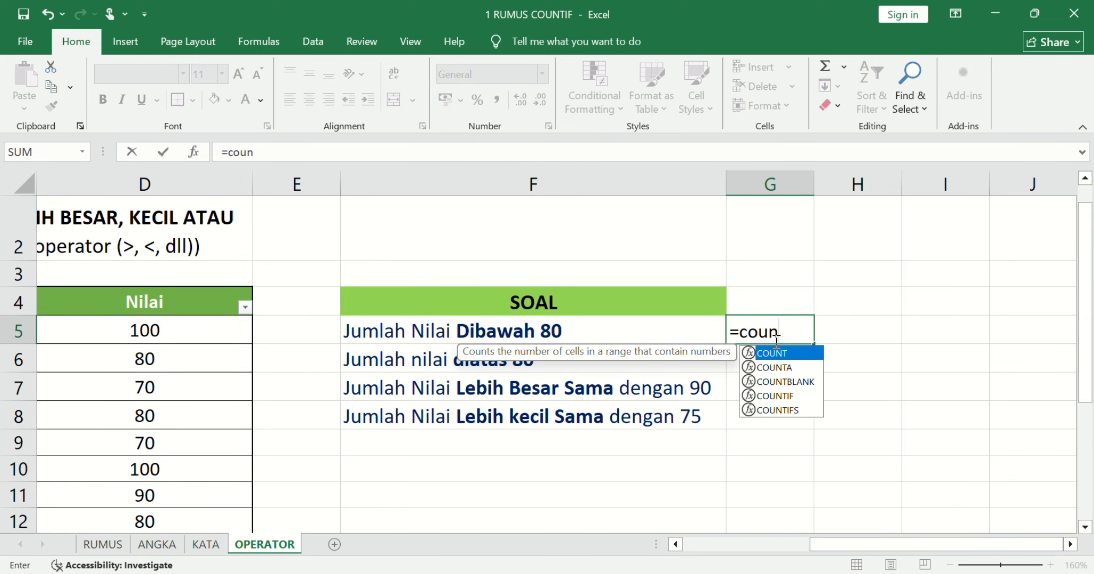
pyautogui.write('tif')
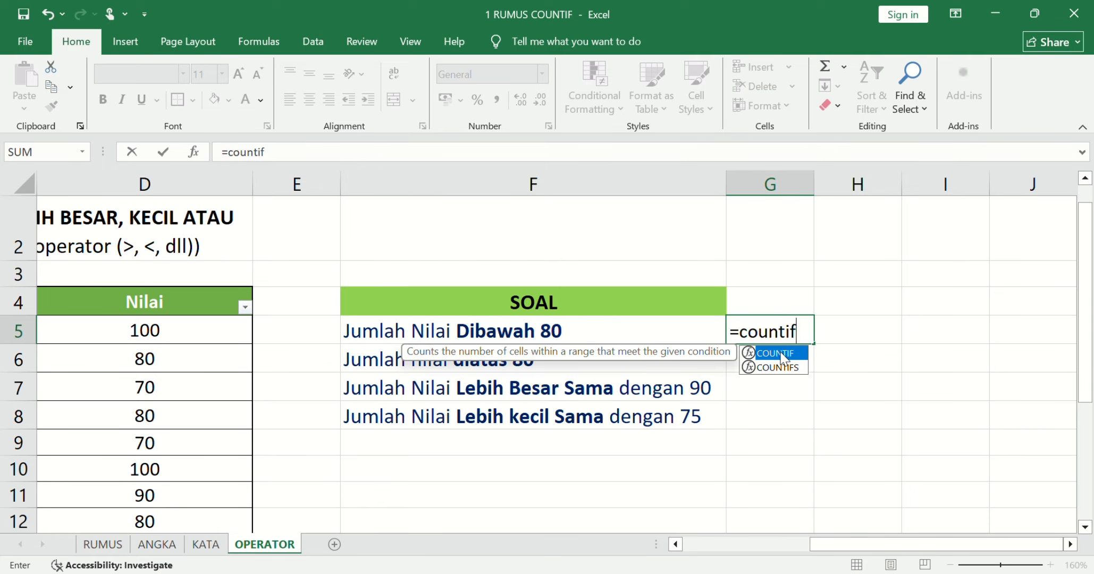
pyautogui.doubleClick(777, 353)
pyautogui.click(131, 333)
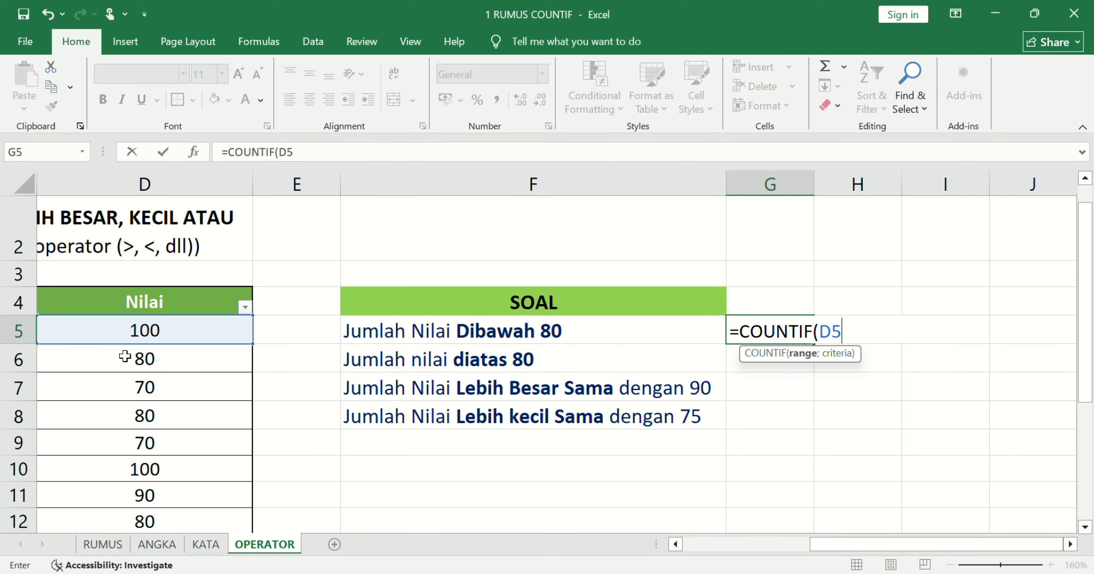
pyautogui.write(':')
pyautogui.scroll(-4, 137, 394)
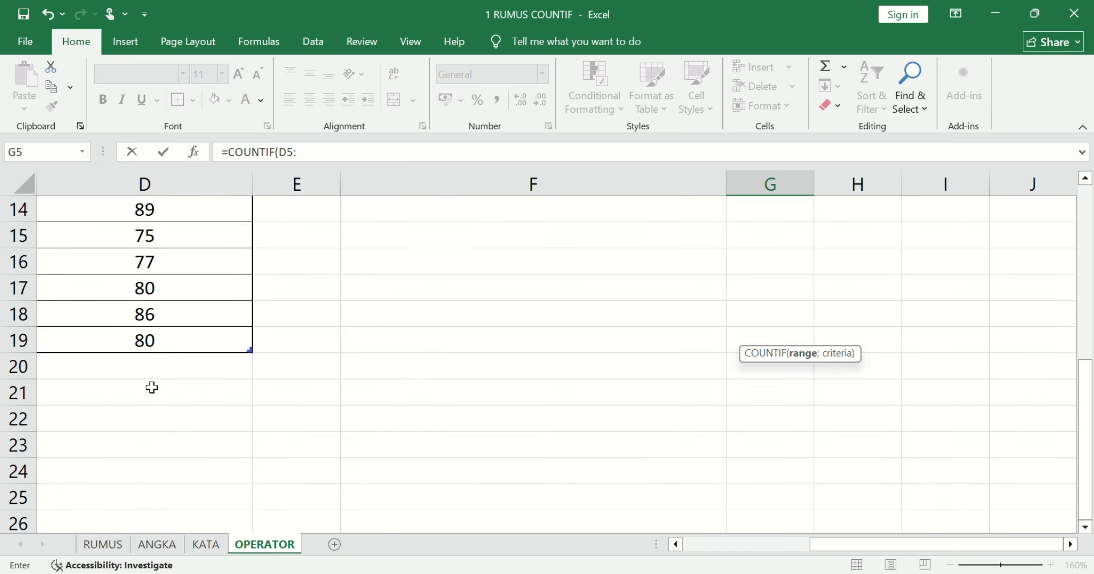
pyautogui.click(162, 342)
pyautogui.scroll(4, 442, 301)
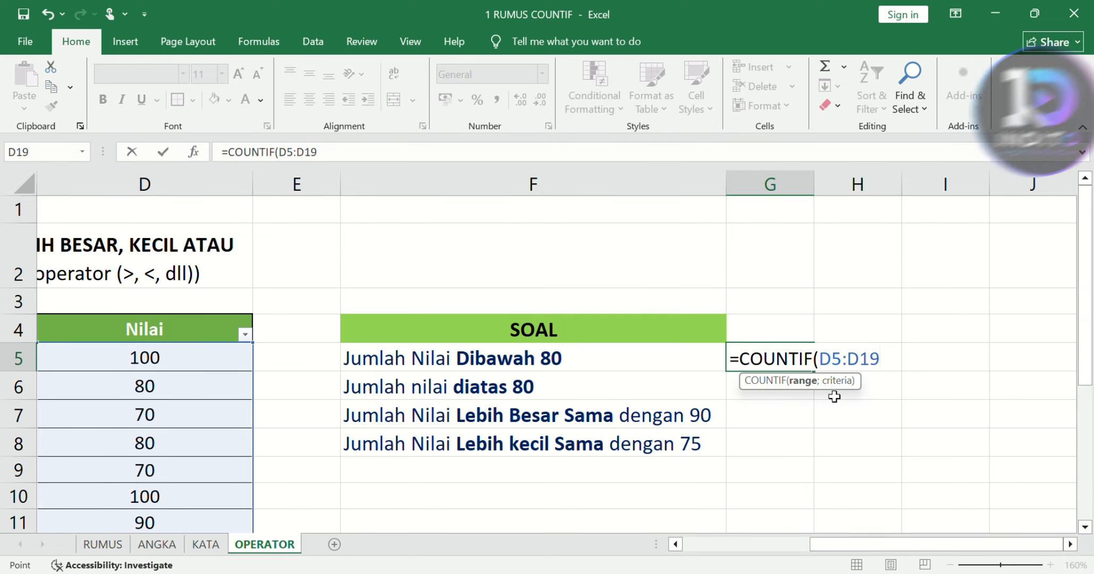
# Add the criterion "<80" to the COUNTIF formula in G5 and complete it.
pyautogui.write(';"<')
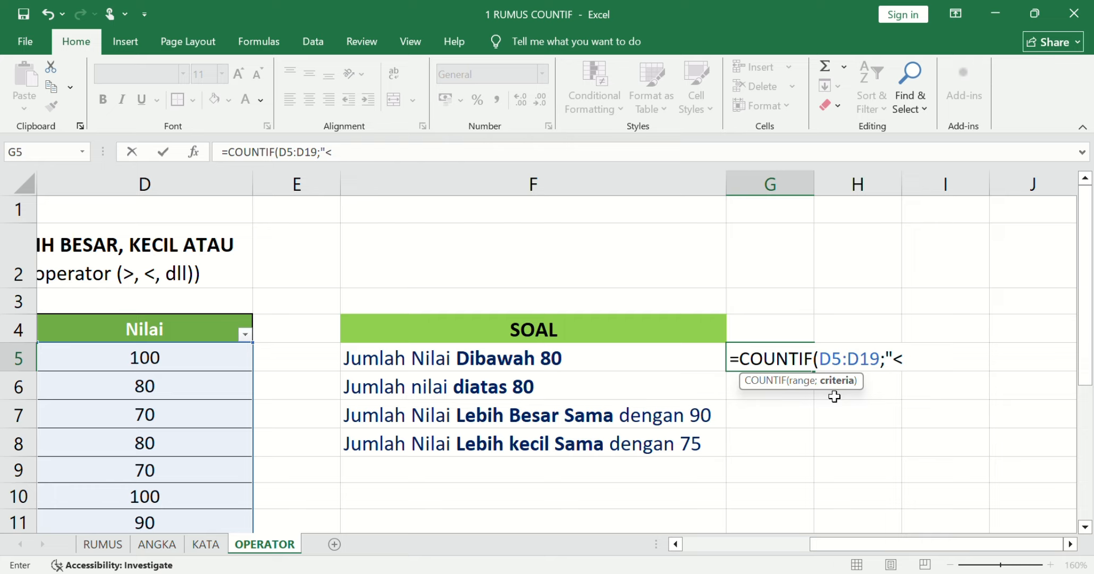
pyautogui.write('80")')
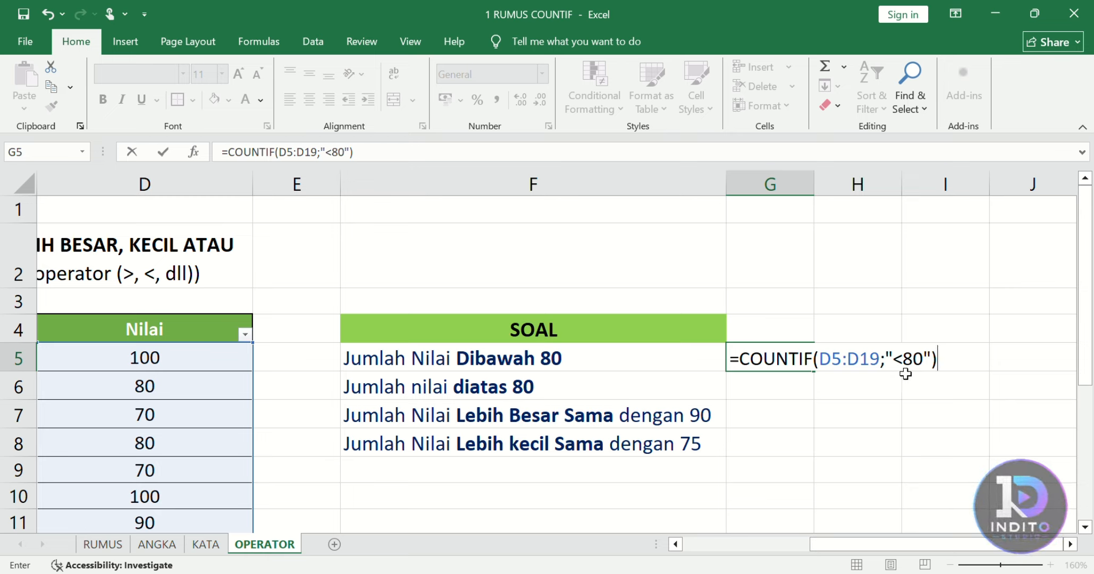
pyautogui.press('Return')
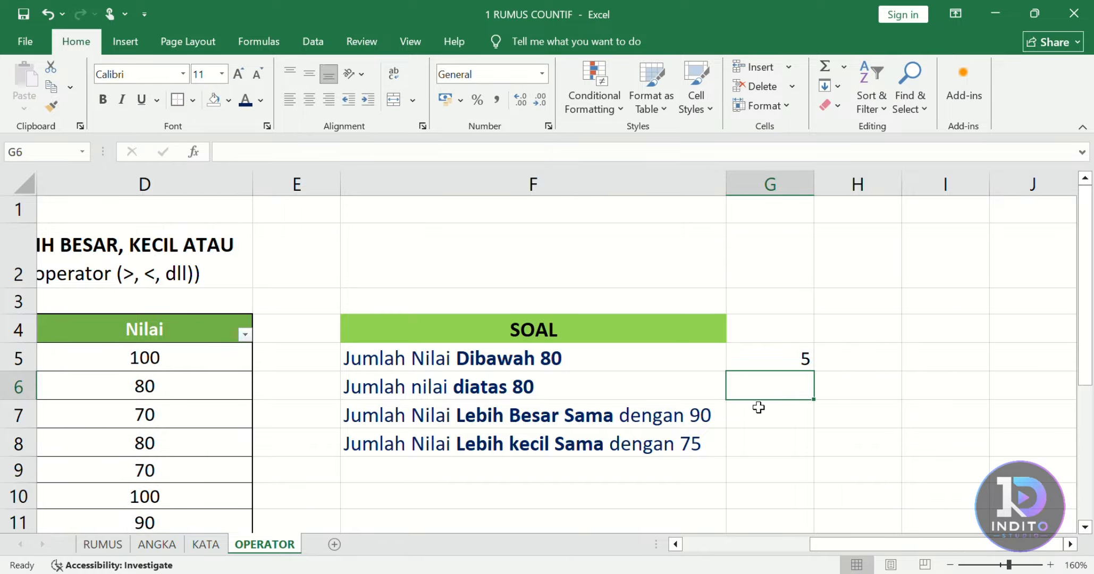
# Check the COUNTIF answer in G5 by going through each score below 80 in the Nilai column.
pyautogui.click(788, 359)
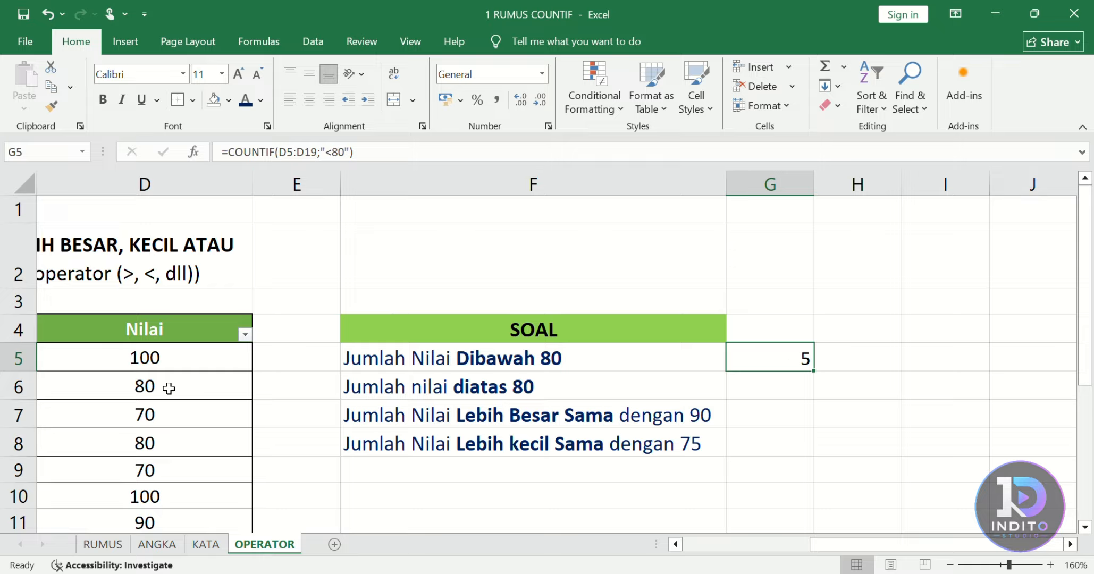
pyautogui.click(167, 410)
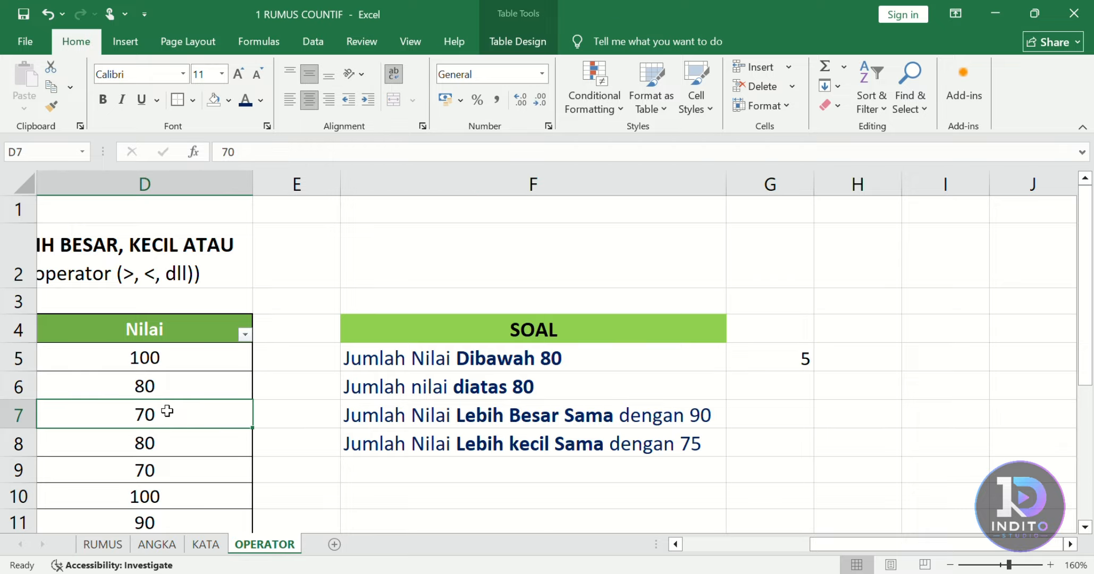
pyautogui.click(153, 475)
pyautogui.scroll(-1, 153, 475)
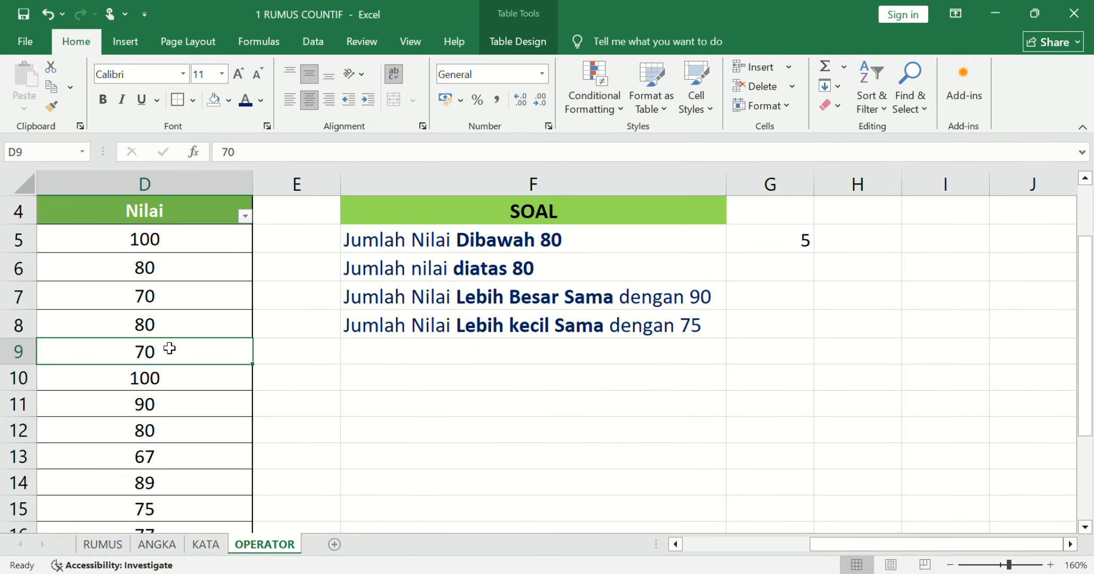
pyautogui.click(150, 461)
pyautogui.scroll(-1, 150, 461)
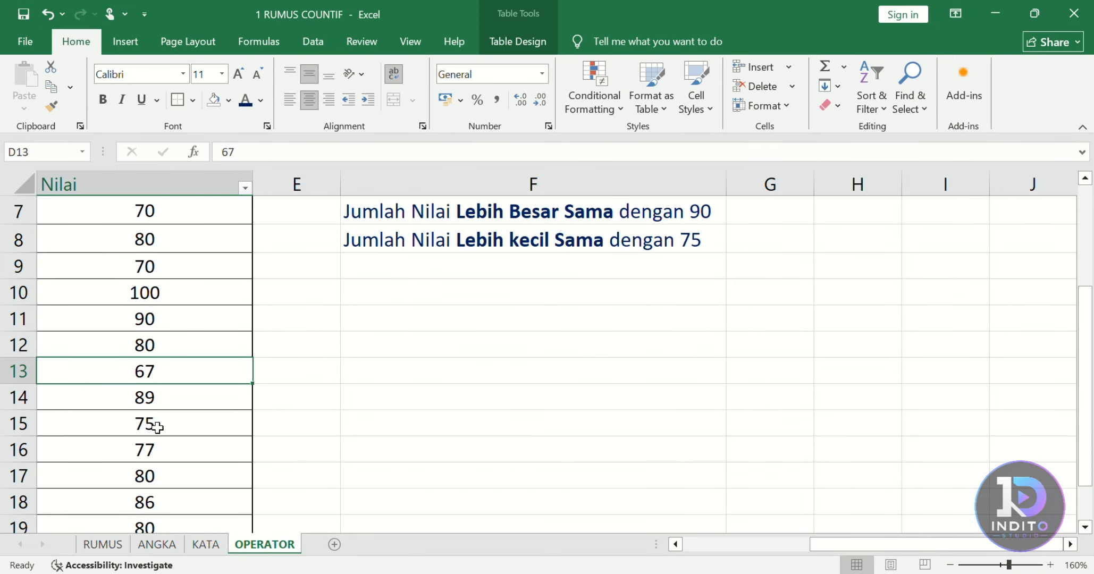
pyautogui.click(158, 427)
pyautogui.click(159, 452)
pyautogui.scroll(-1, 160, 453)
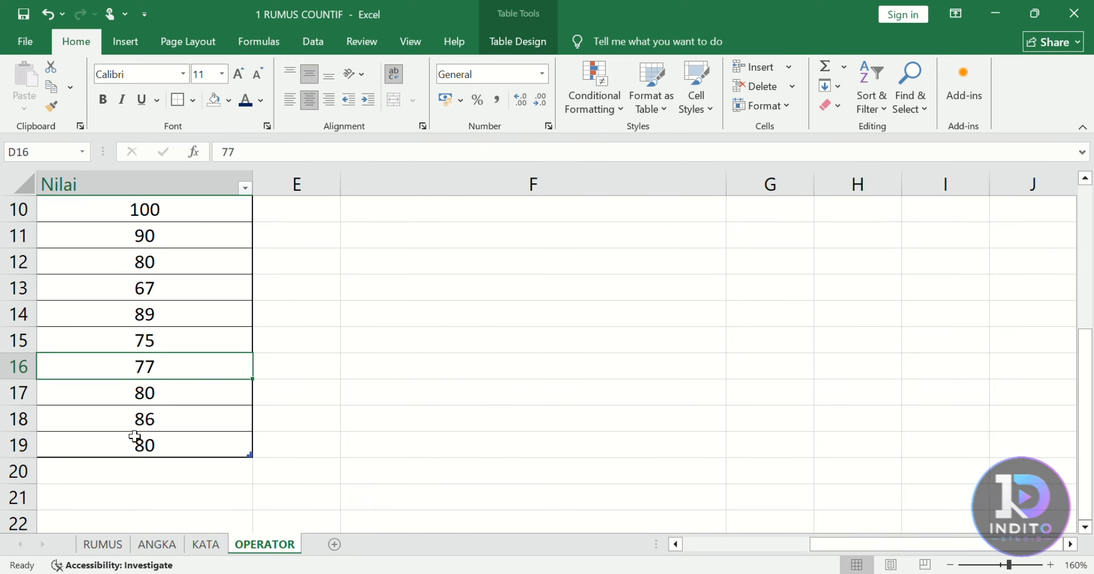
# Repeat the COUNTIF formula from G5 in cell G6, changing its criterion to ">80".
pyautogui.scroll(3, 616, 391)
pyautogui.click(787, 361)
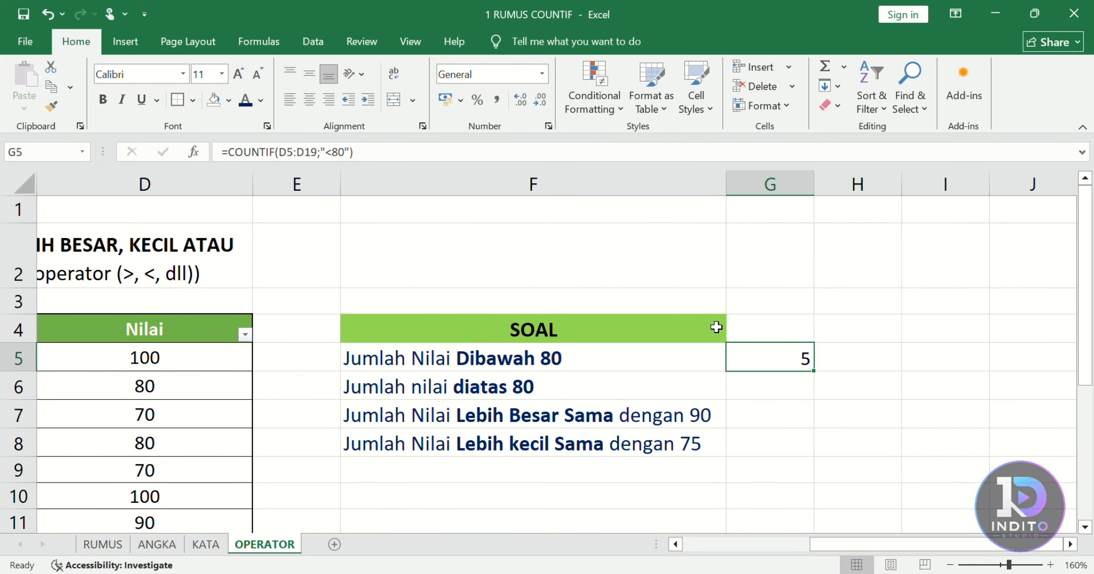
pyautogui.click(735, 380)
pyautogui.hotkey('ctrl', "'")
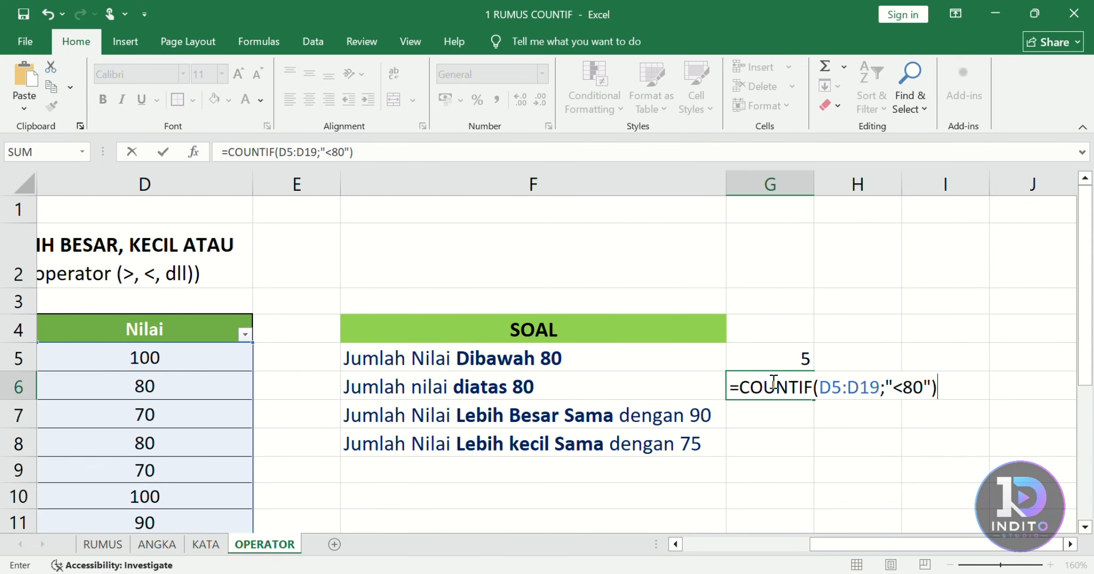
pyautogui.click(904, 387)
pyautogui.press('BackSpace')
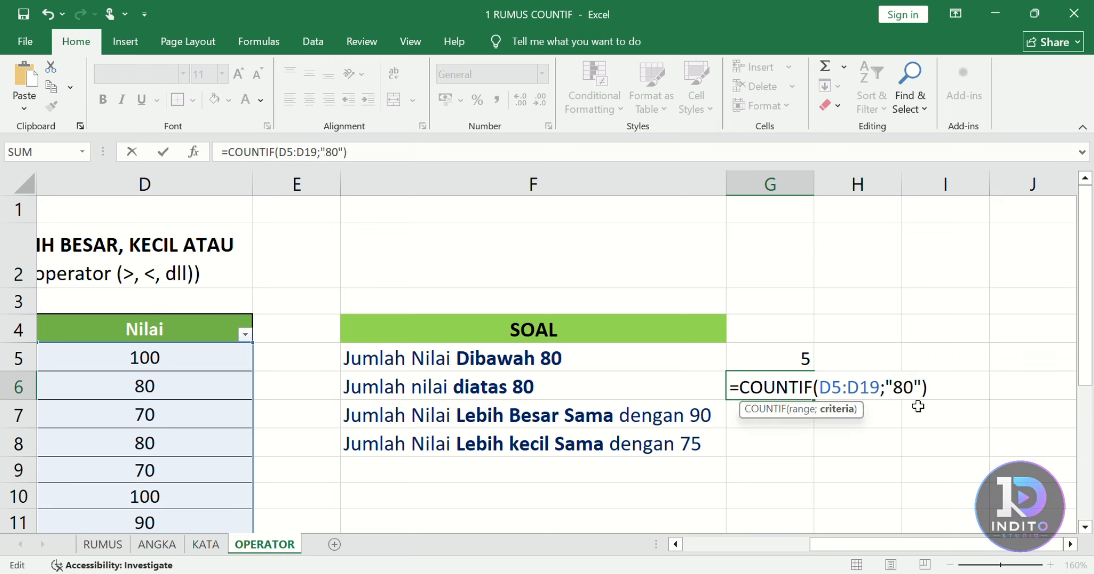
pyautogui.write('>')
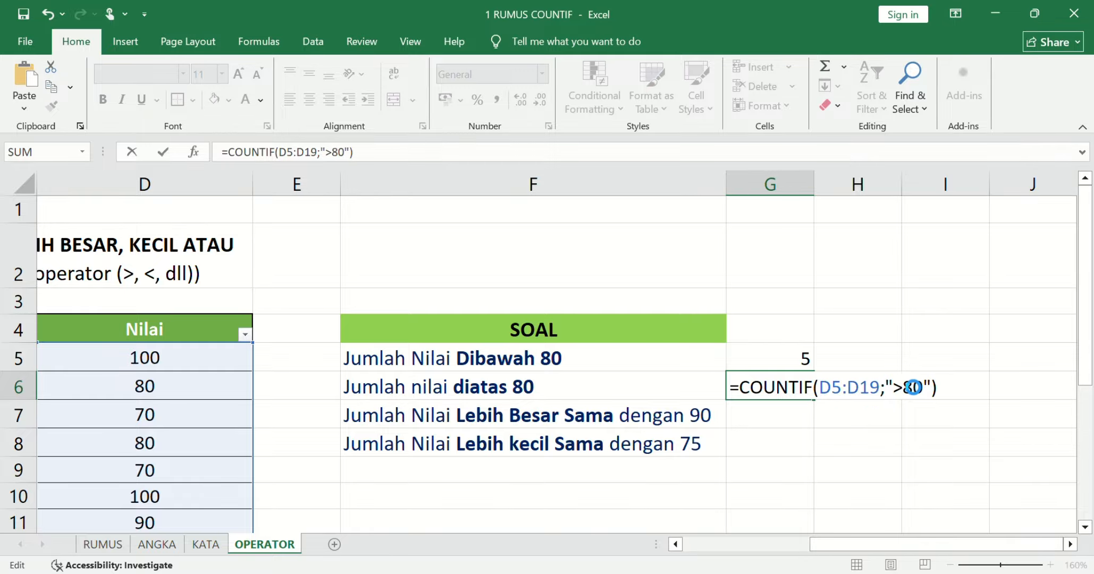
pyautogui.press('Return')
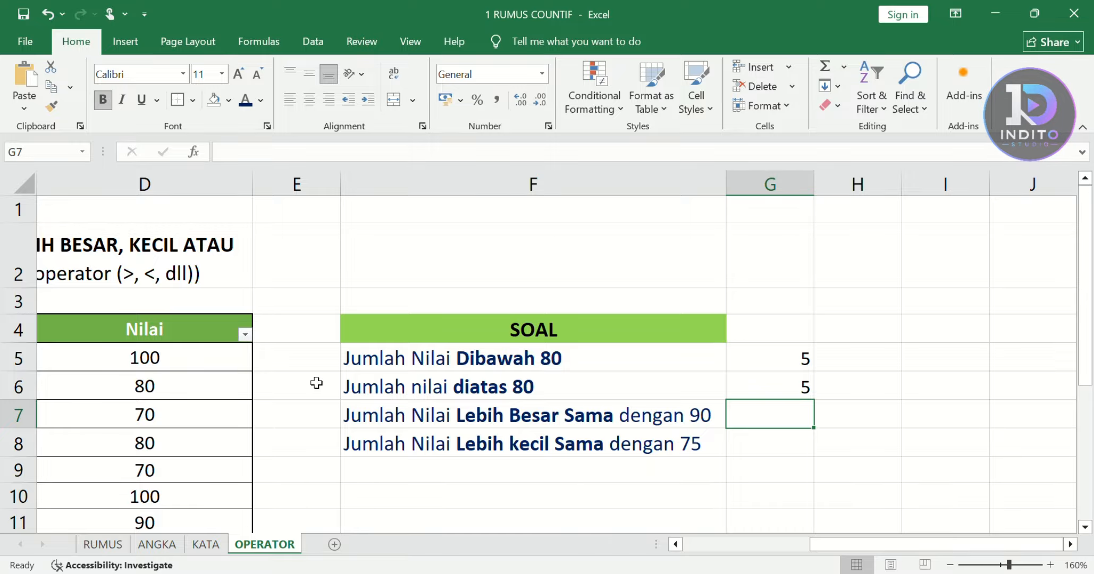
# Check the COUNTIF answer in G6 by going through each score above 80 in the Nilai column.
pyautogui.click(193, 361)
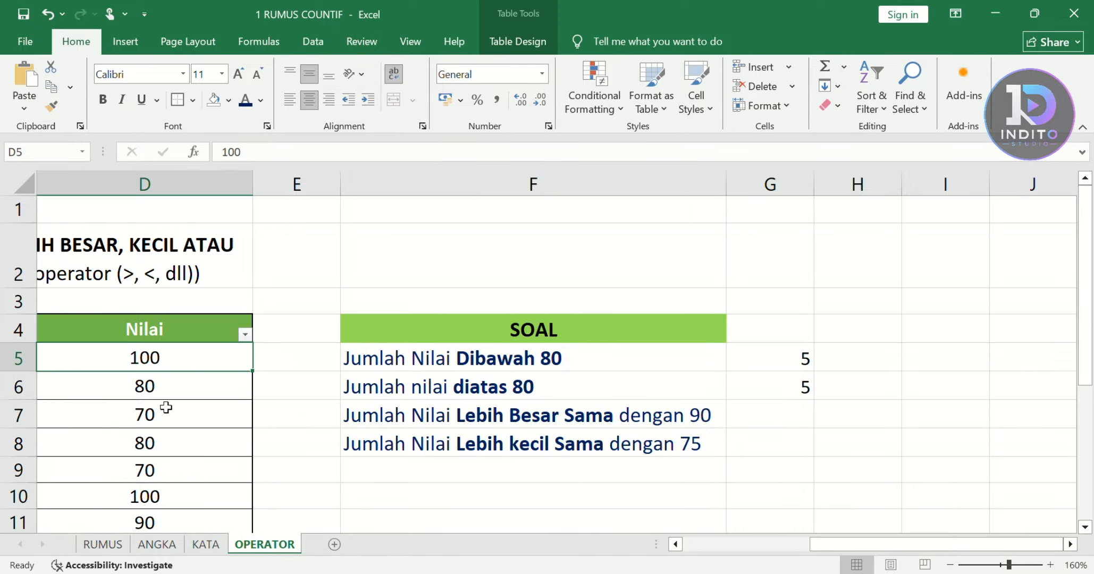
pyautogui.scroll(-1, 170, 405)
pyautogui.click(184, 384)
pyautogui.click(171, 405)
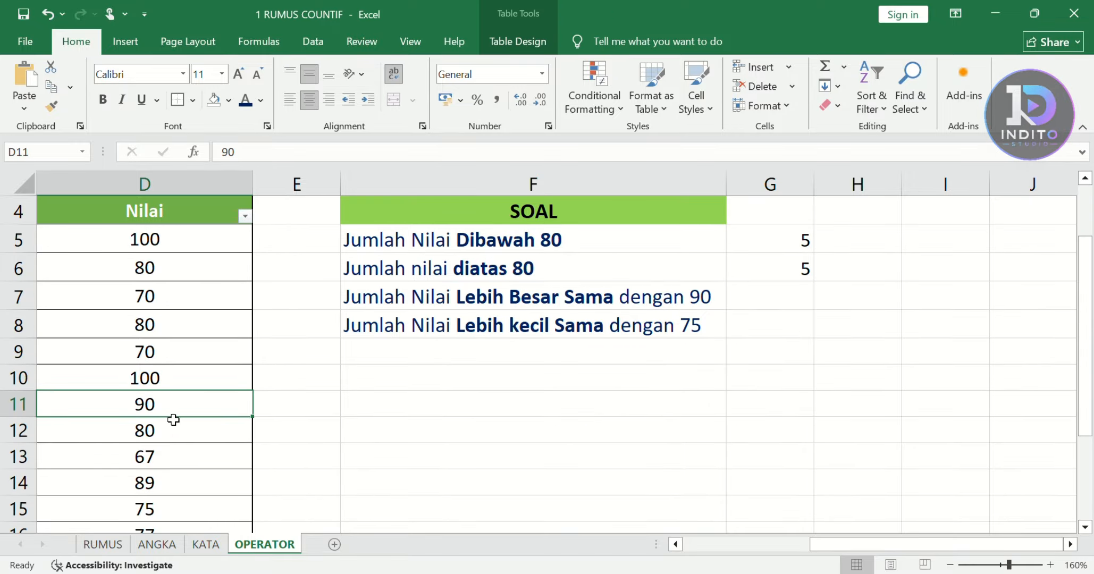
pyautogui.scroll(-1, 173, 421)
pyautogui.scroll(-1, 174, 421)
pyautogui.click(160, 396)
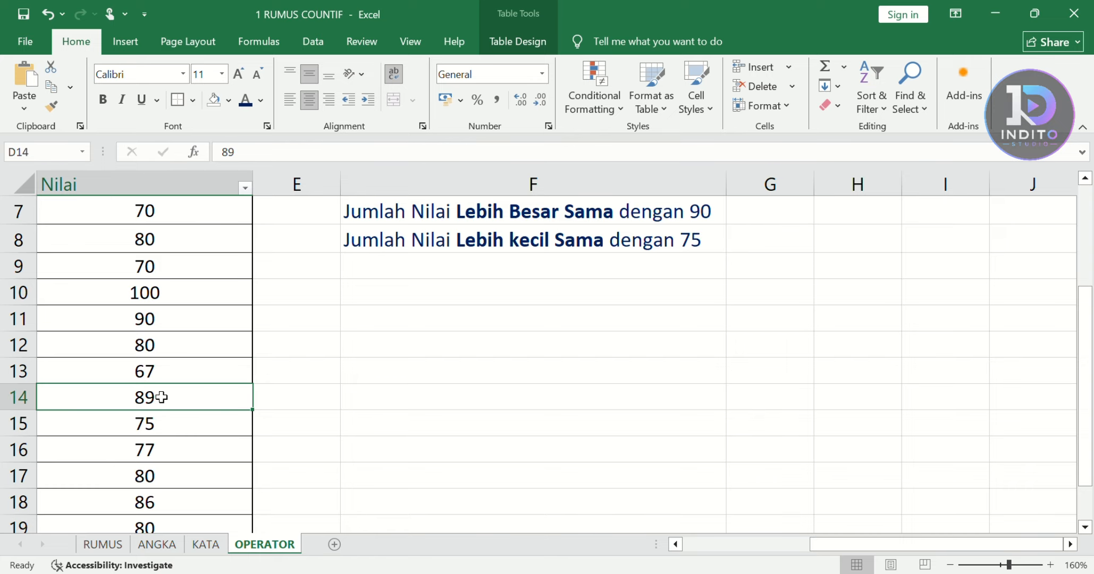
pyautogui.scroll(-1, 169, 433)
pyautogui.scroll(-1, 169, 434)
pyautogui.click(168, 421)
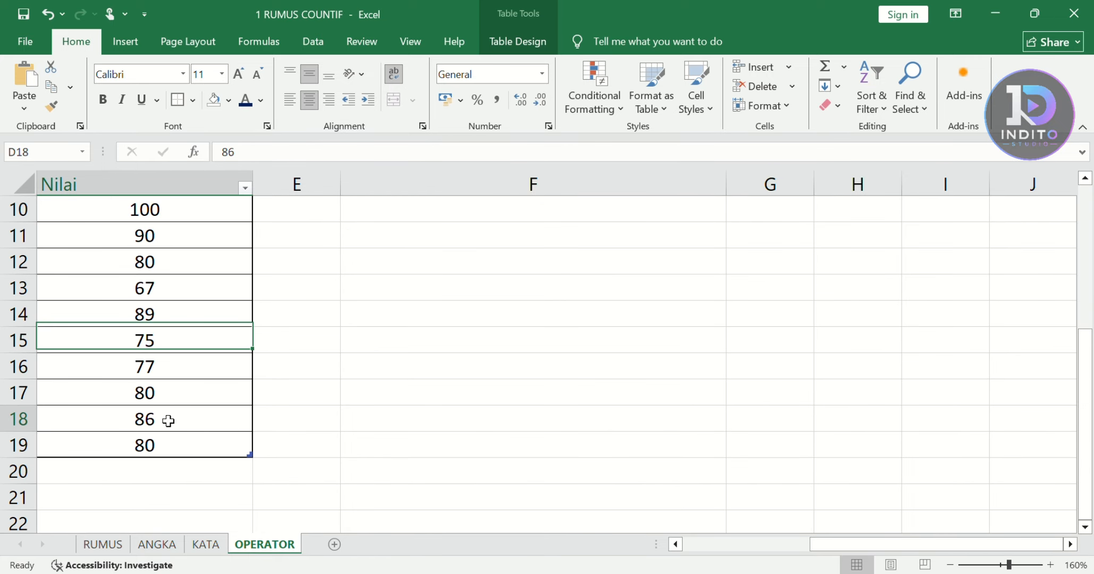
pyautogui.scroll(3, 168, 421)
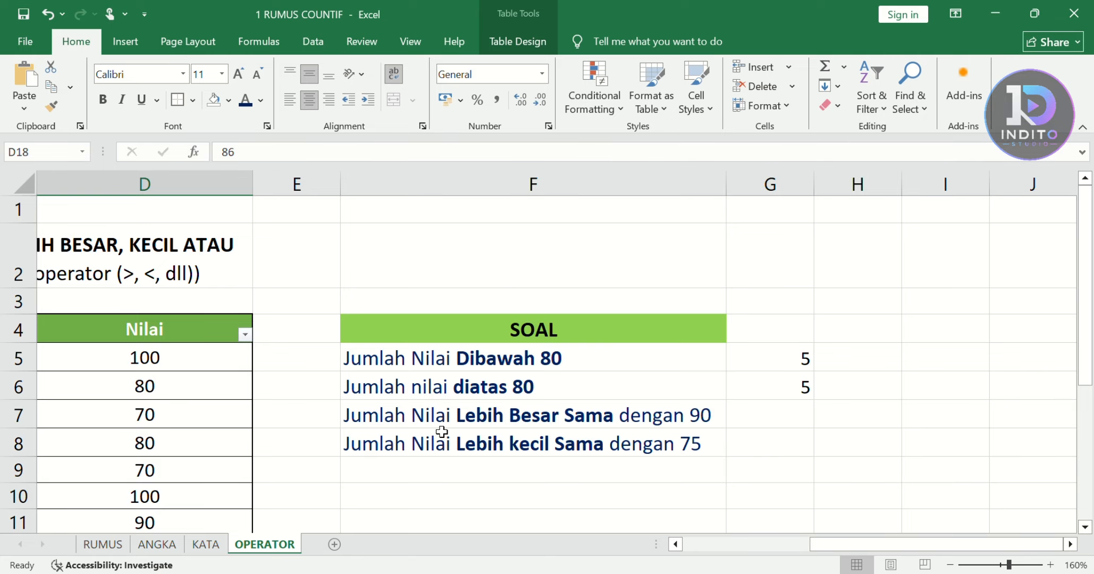
# Enter the COUNTIF formula for D5:D19 in cell G7 with the criterion ">=90".
pyautogui.click(769, 419)
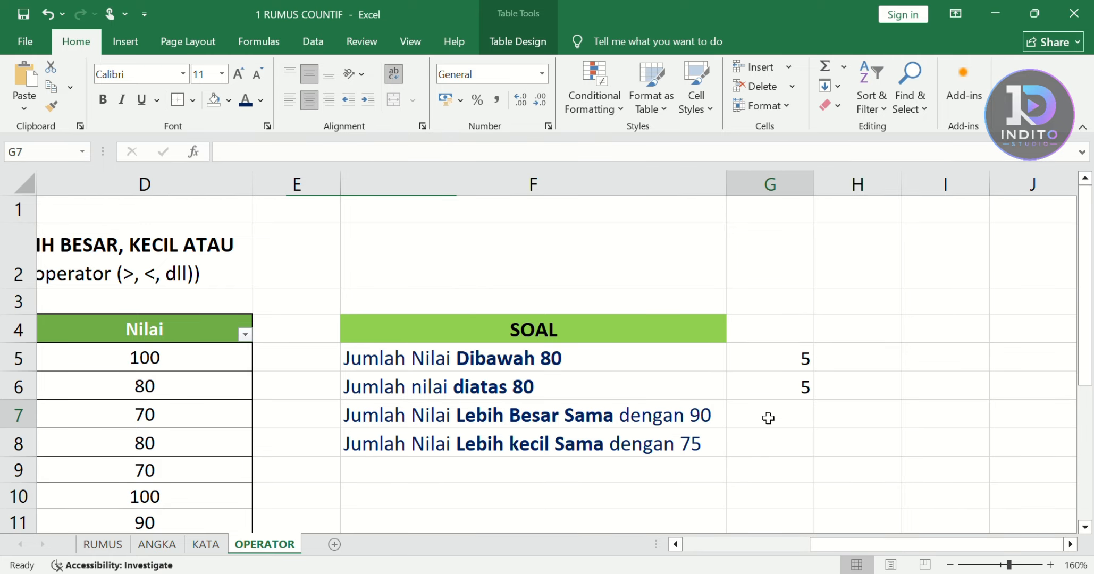
pyautogui.doubleClick(769, 419)
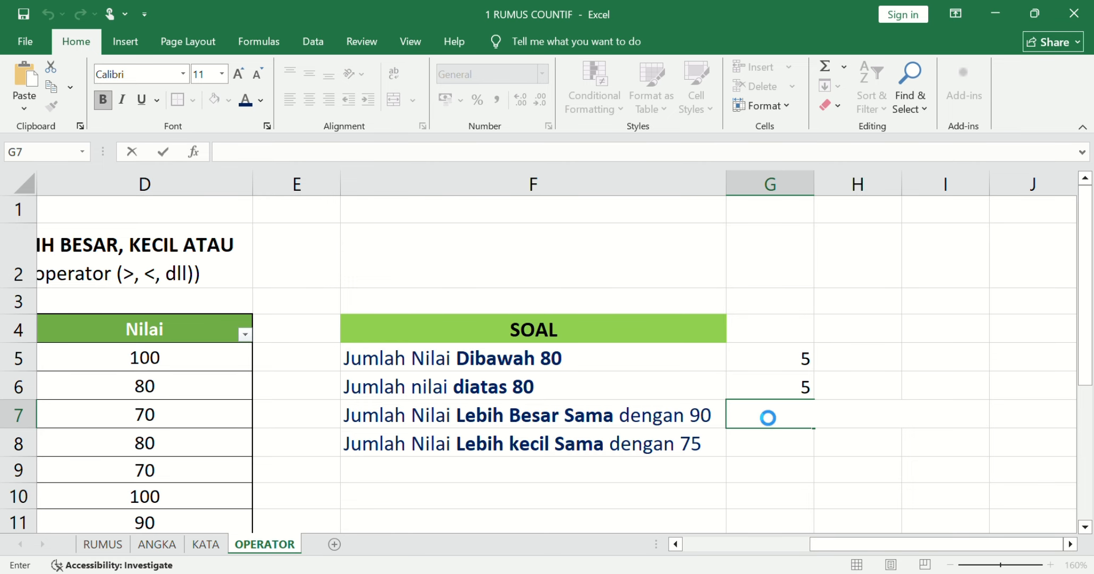
pyautogui.write('=COUNTIF(D5:D19;"<80")')
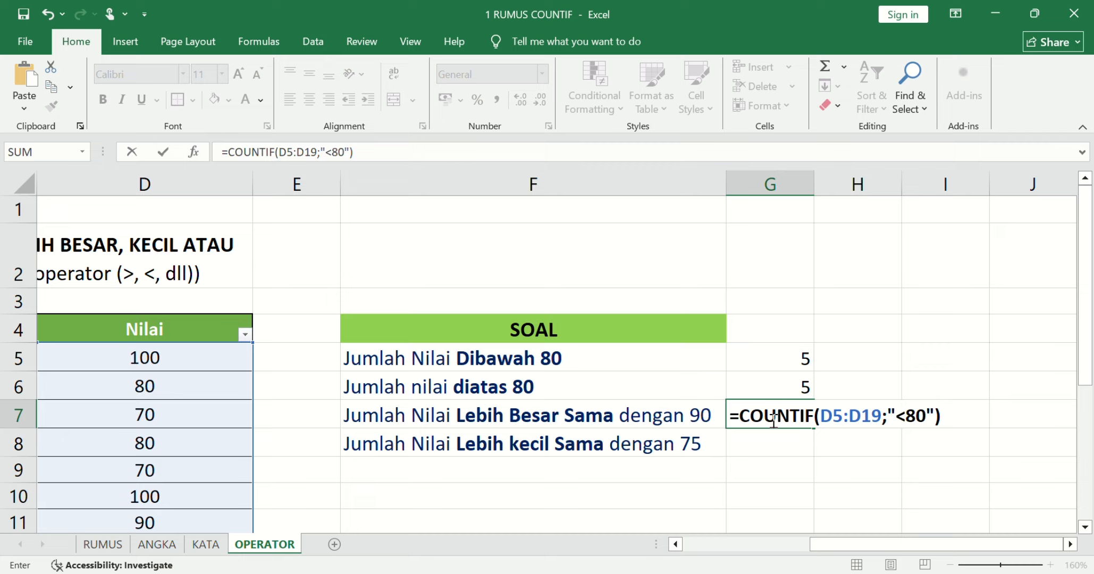
pyautogui.click(908, 417)
pyautogui.press('BackSpace')
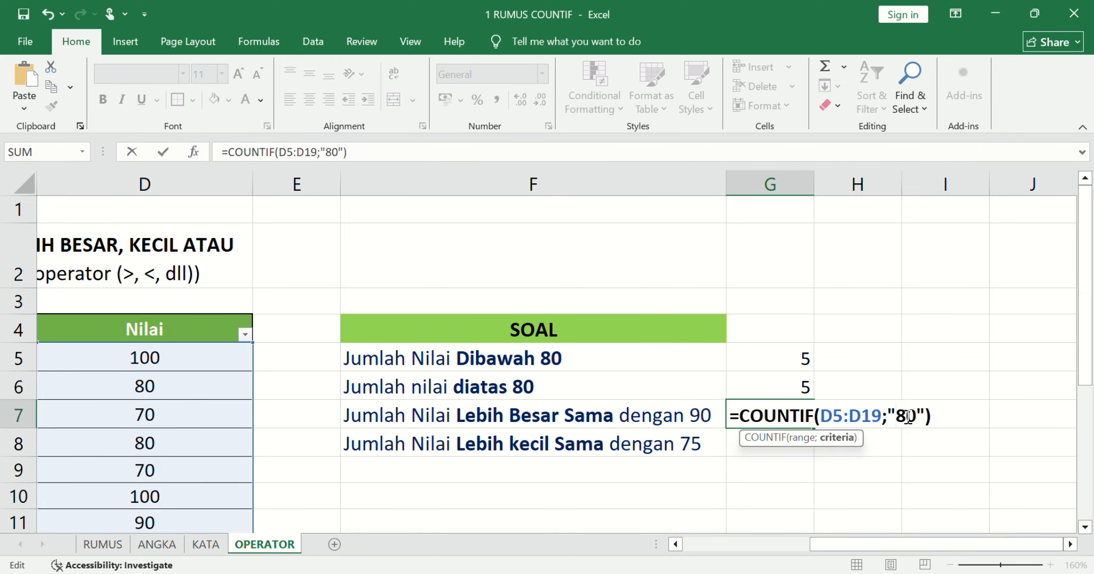
pyautogui.write('>=')
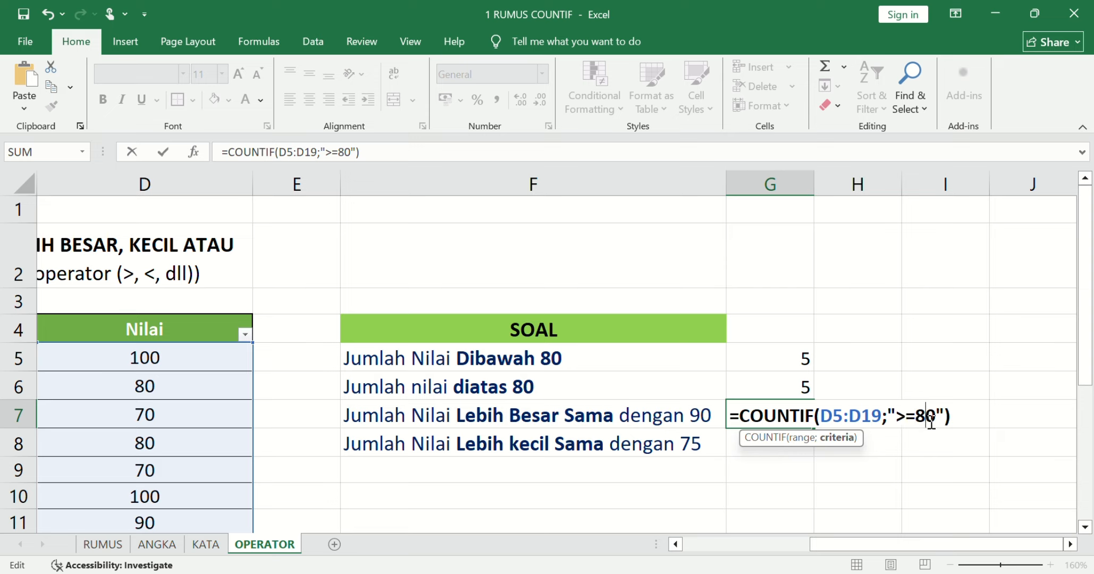
pyautogui.press('BackSpace')
pyautogui.write('9')
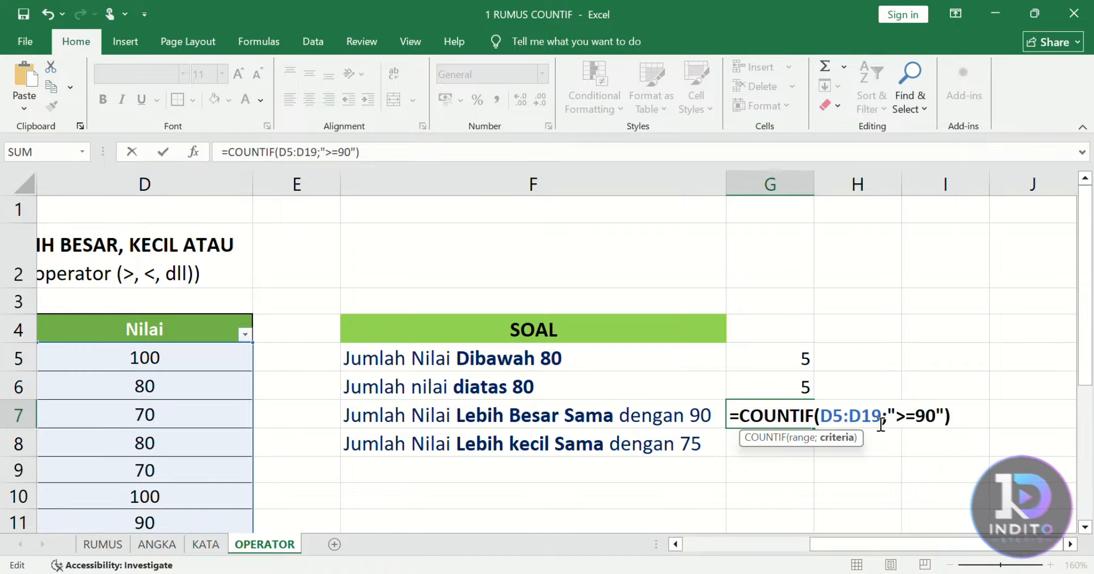
pyautogui.press('Return')
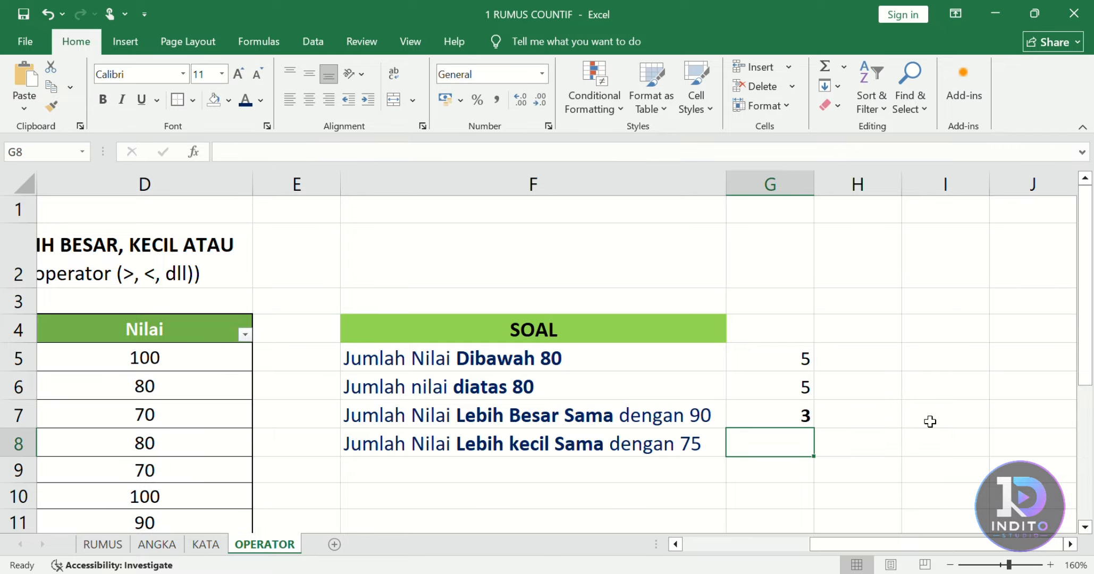
# Make the number 90 bold in the question text of cell F7.
pyautogui.click(806, 420)
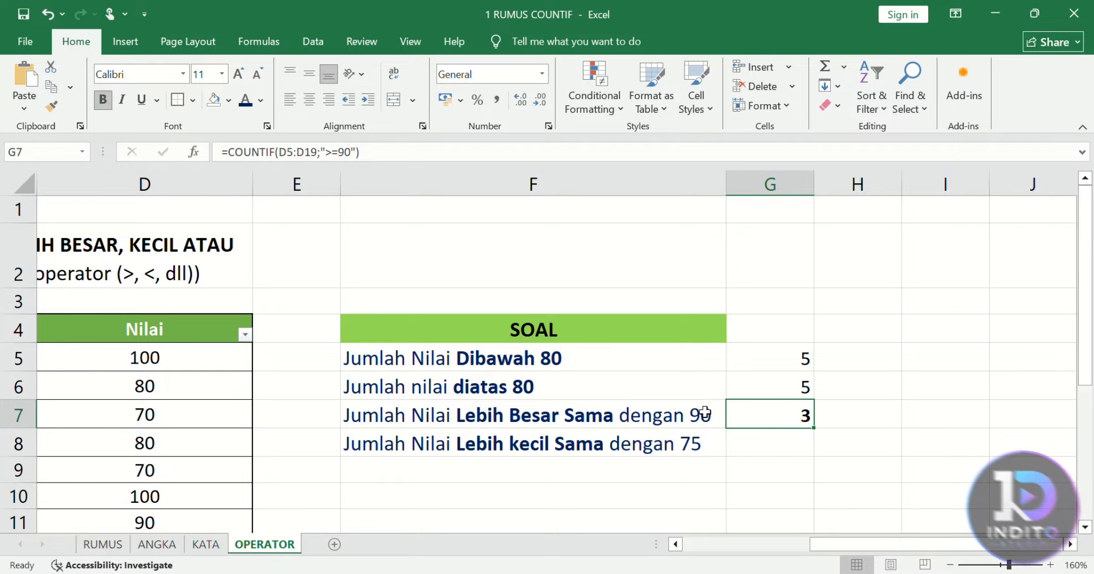
pyautogui.click(677, 412)
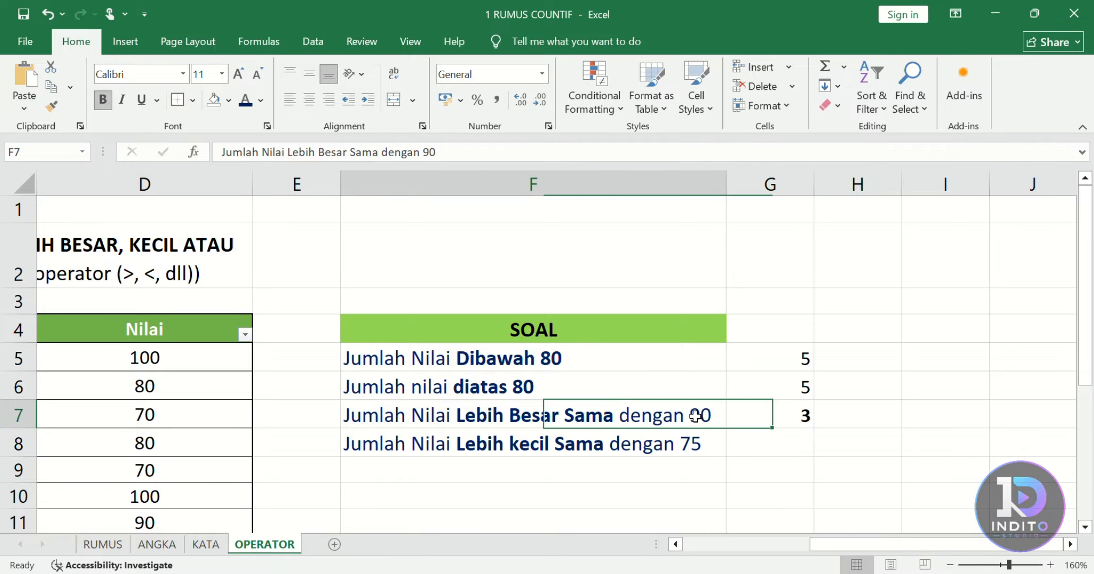
pyautogui.doubleClick(686, 415)
pyautogui.moveTo(685, 416); pyautogui.dragTo(728, 420)
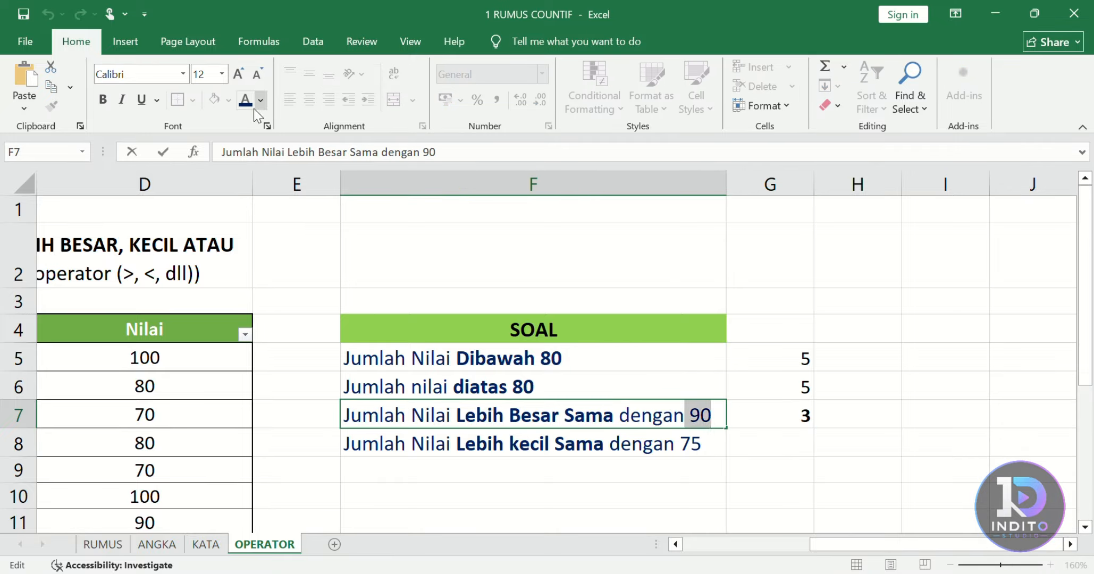
pyautogui.click(103, 99)
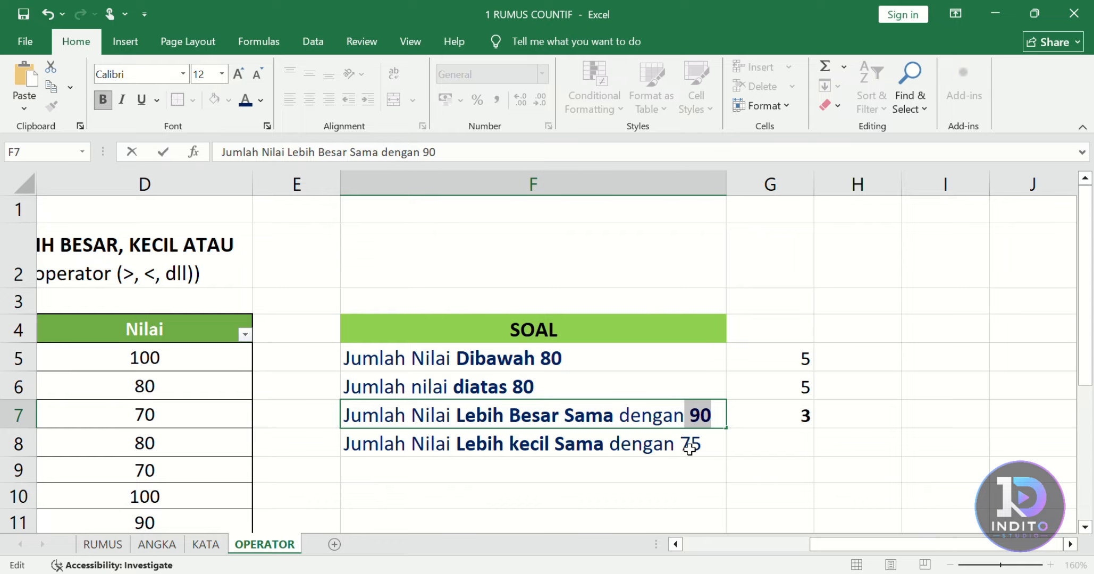
pyautogui.click(765, 422)
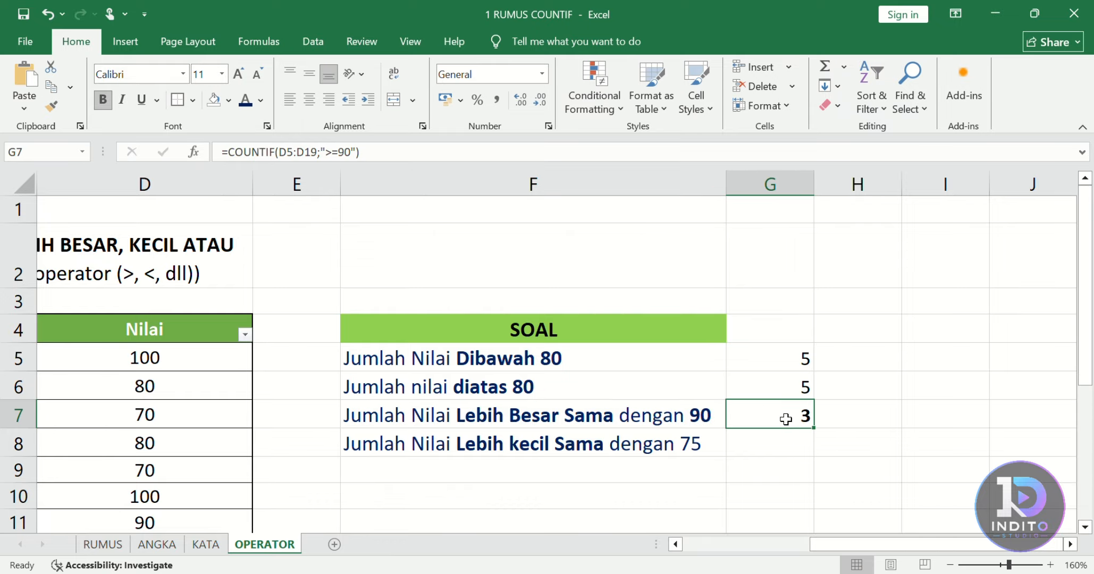
# Check the COUNTIF answer in G7 by going through the Nilai scores of 90 or more.
pyautogui.scroll(-1, 160, 447)
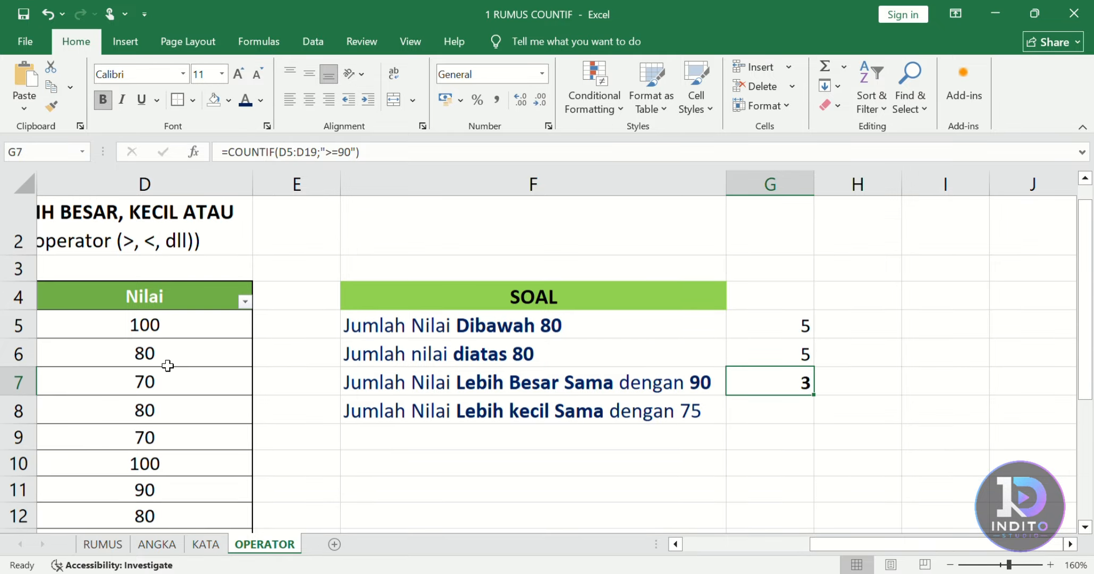
pyautogui.click(165, 410)
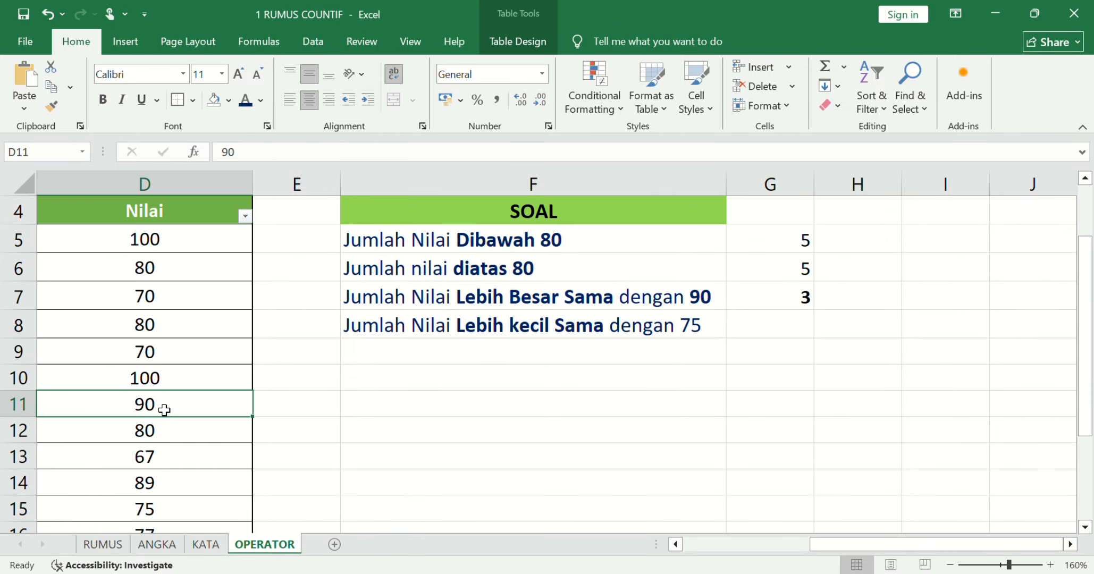
pyautogui.click(163, 375)
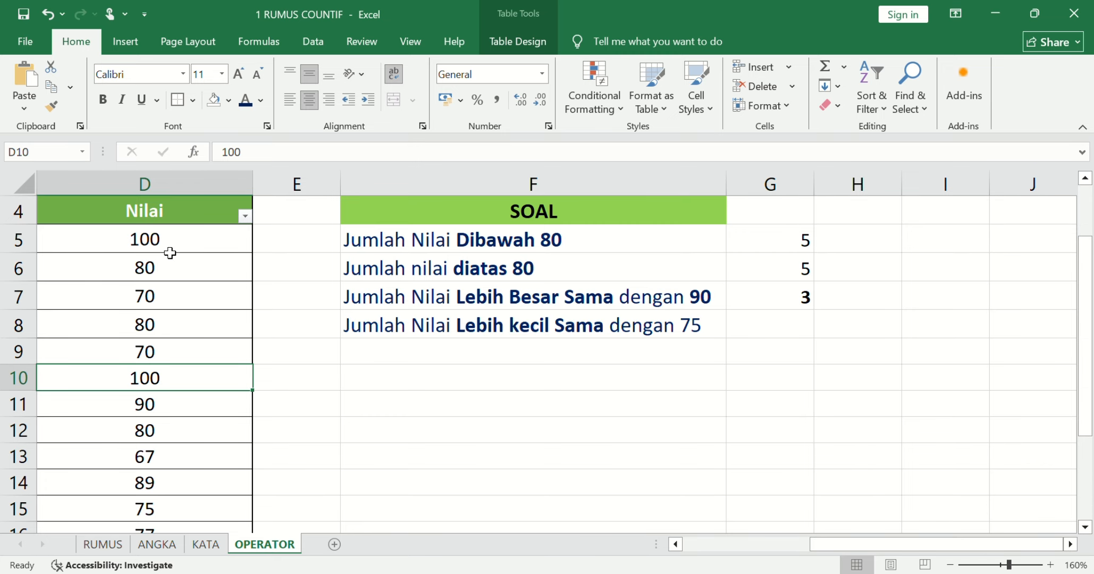
pyautogui.click(170, 248)
pyautogui.scroll(-1, 176, 421)
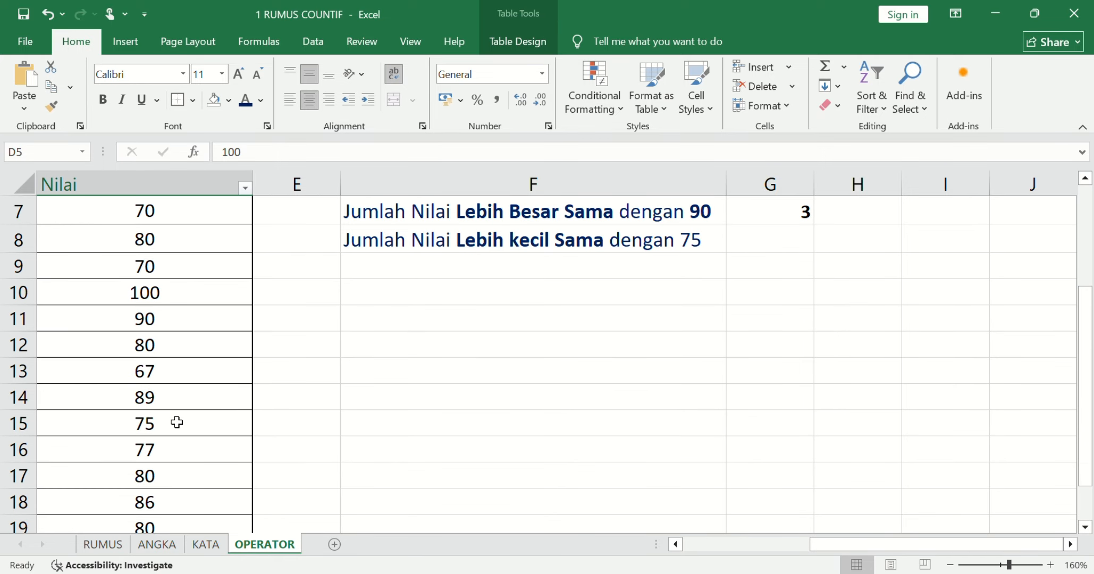
pyautogui.scroll(2, 166, 386)
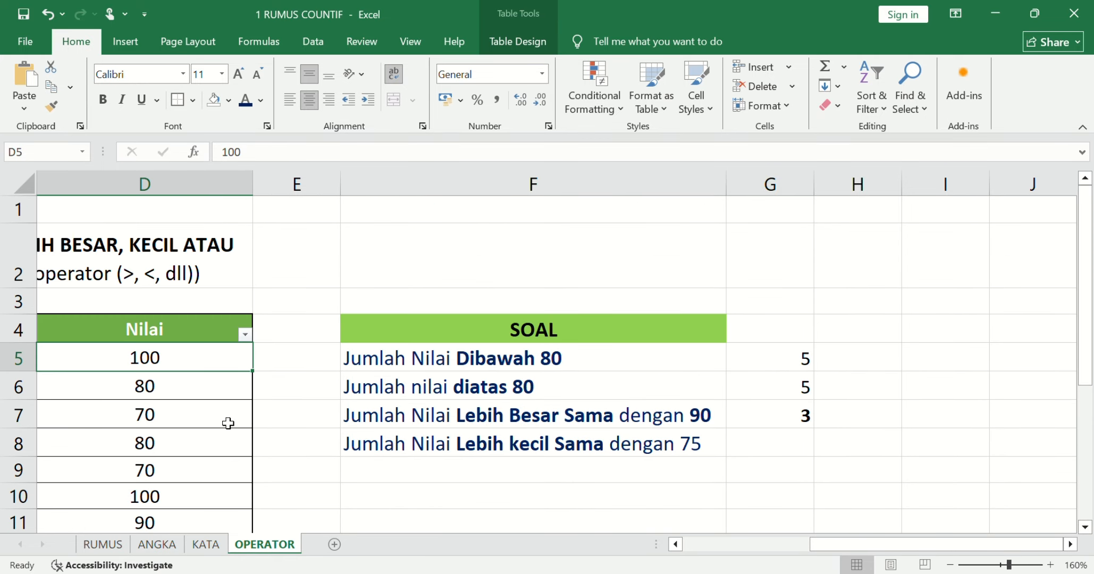
# Copy the COUNTIF formula text from G7 into cell G8, leaving G7 unchanged.
pyautogui.doubleClick(760, 449)
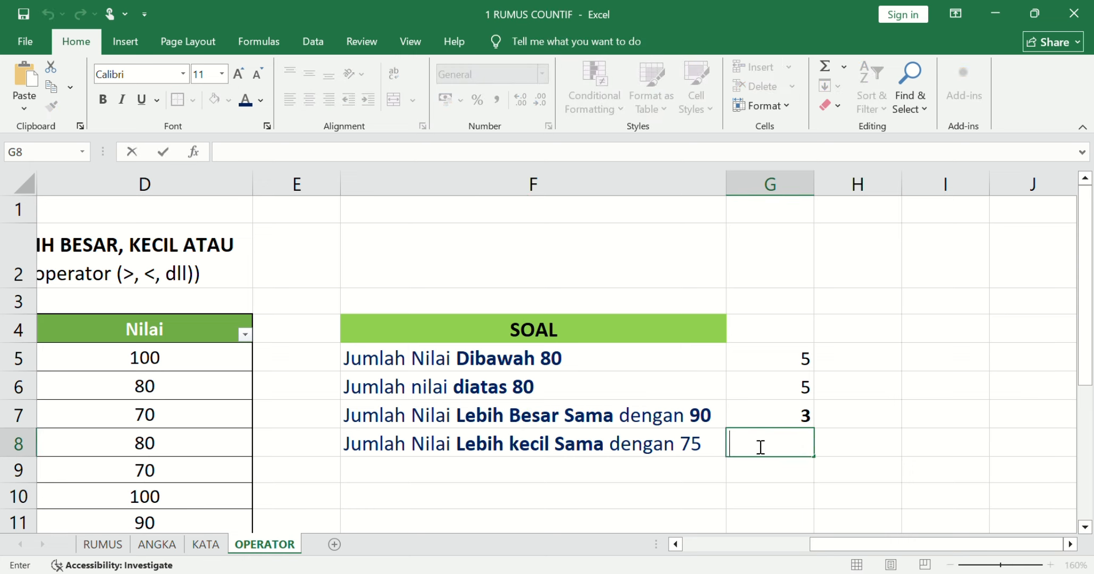
pyautogui.click(745, 417)
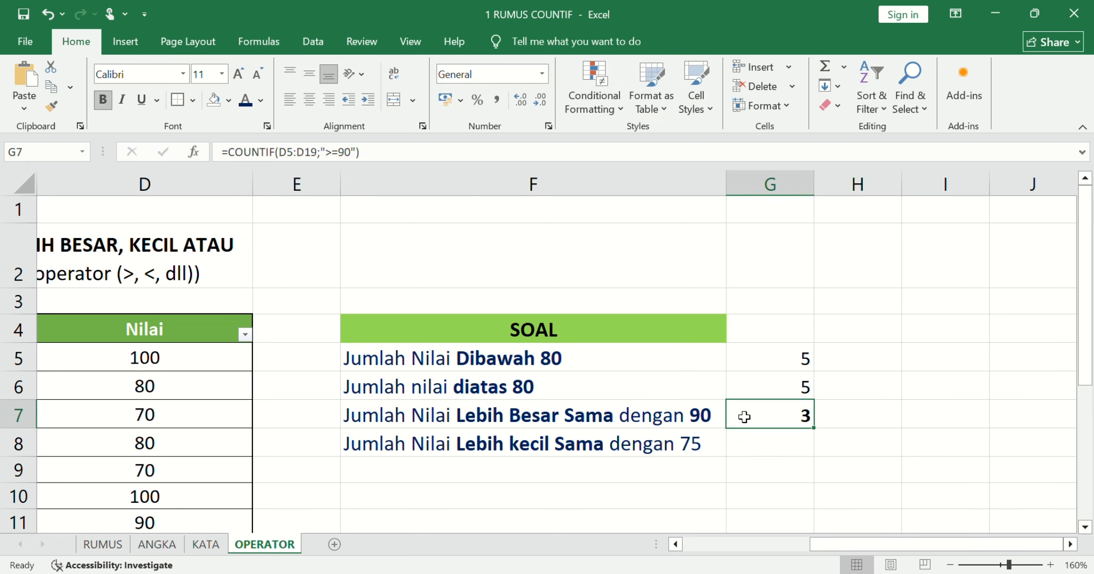
pyautogui.doubleClick(744, 417)
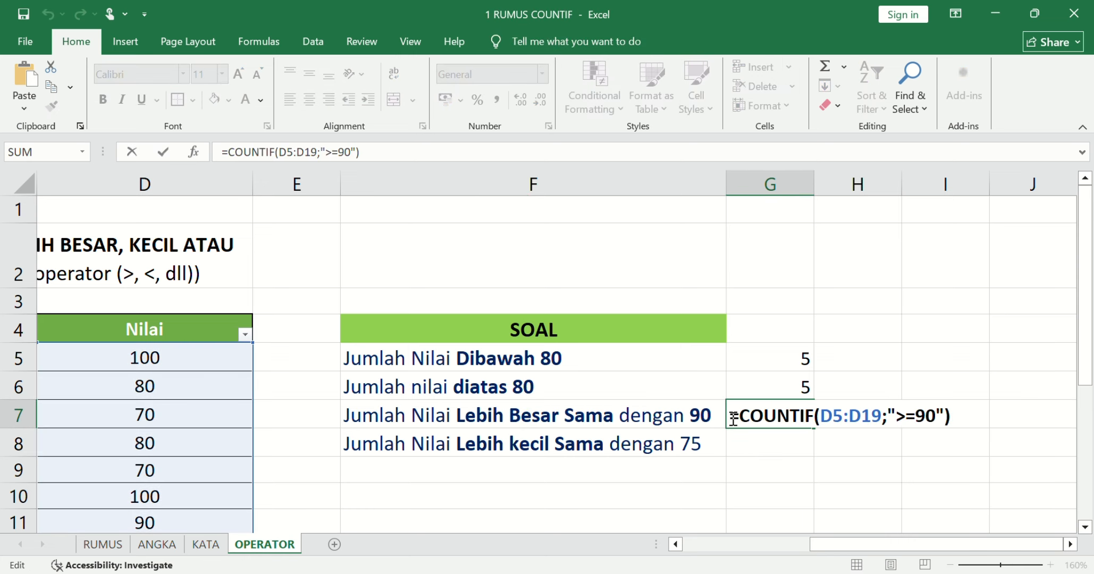
pyautogui.moveTo(733, 419); pyautogui.dragTo(958, 427)
pyautogui.hotkey('ctrl', 'c')
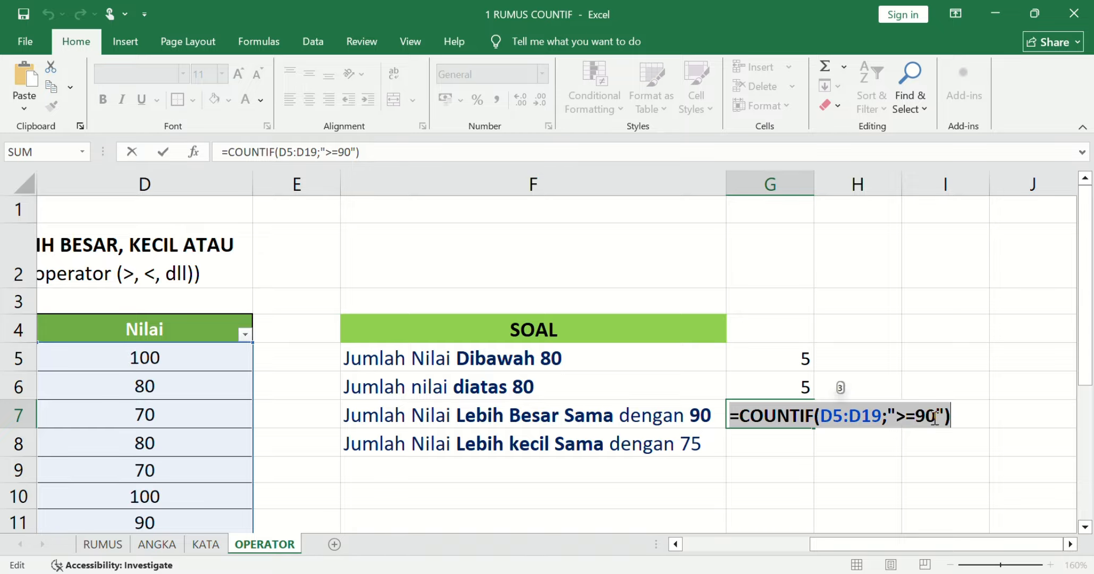
pyautogui.write('=')
pyautogui.click(772, 448)
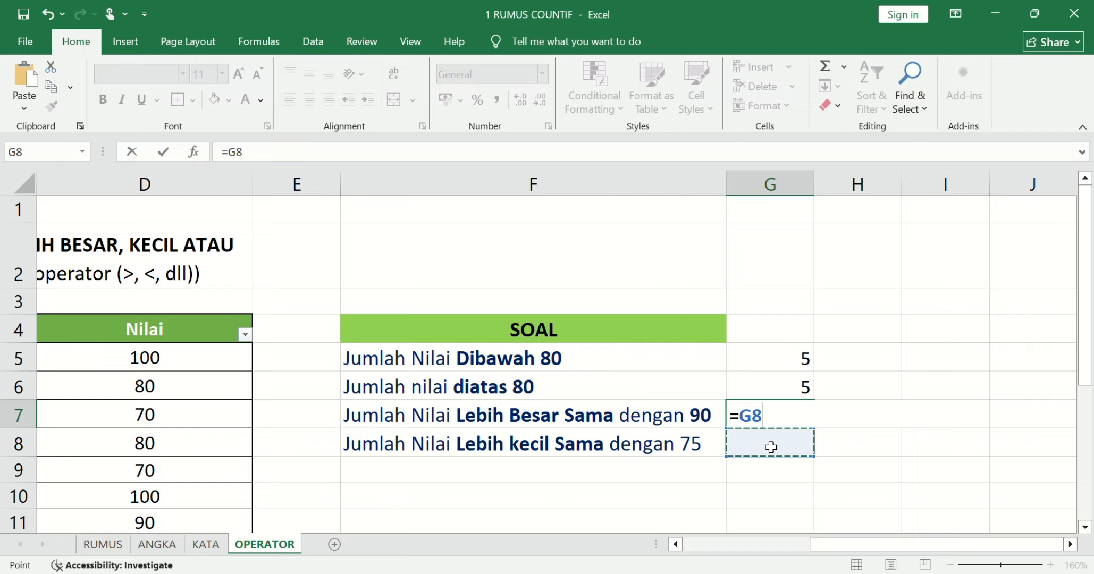
pyautogui.press('Escape')
pyautogui.doubleClick(772, 448)
pyautogui.hotkey('ctrl', 'v')
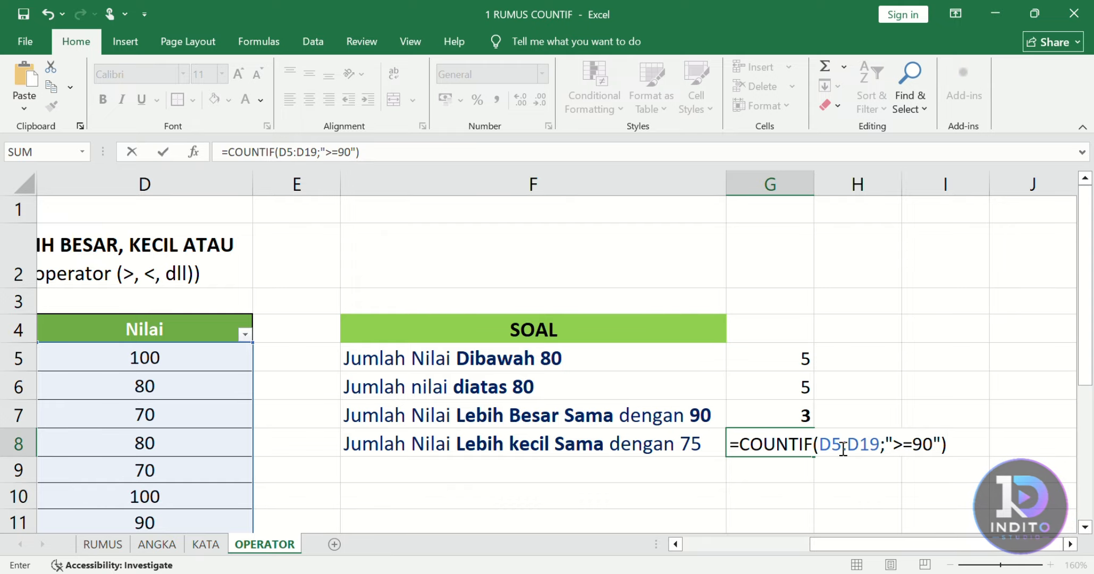
# Change the criterion of the COUNTIF formula in G8 to "<=90" and enter the formula.
pyautogui.click(904, 446)
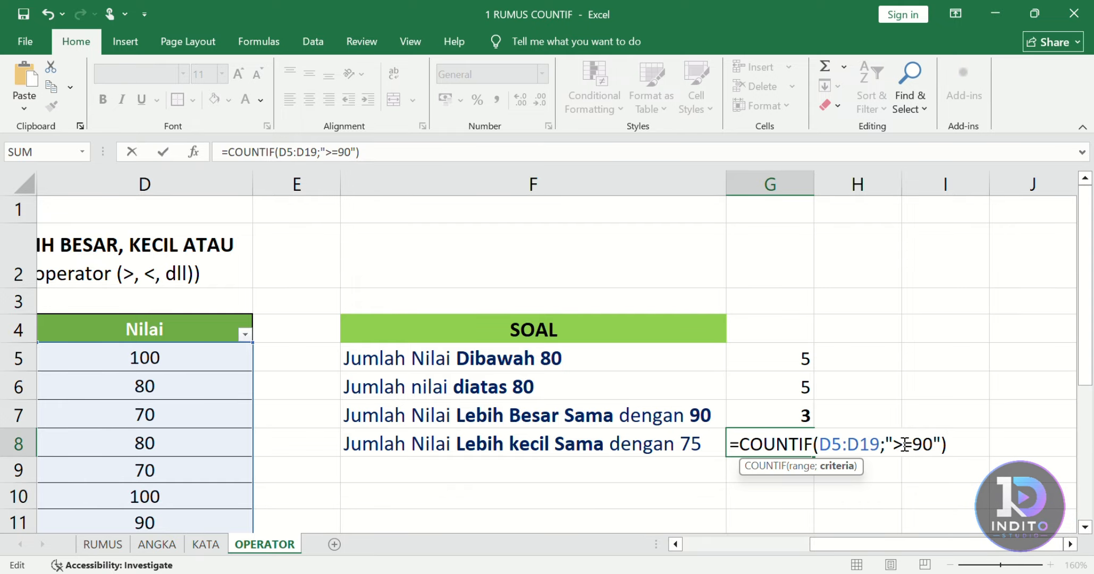
pyautogui.press('BackSpace')
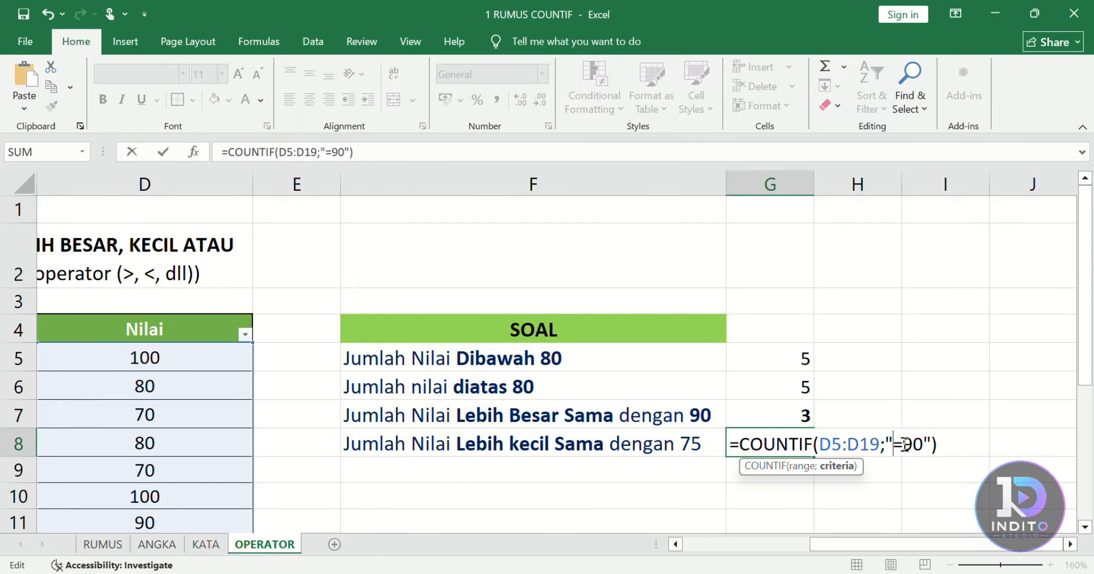
pyautogui.write('<')
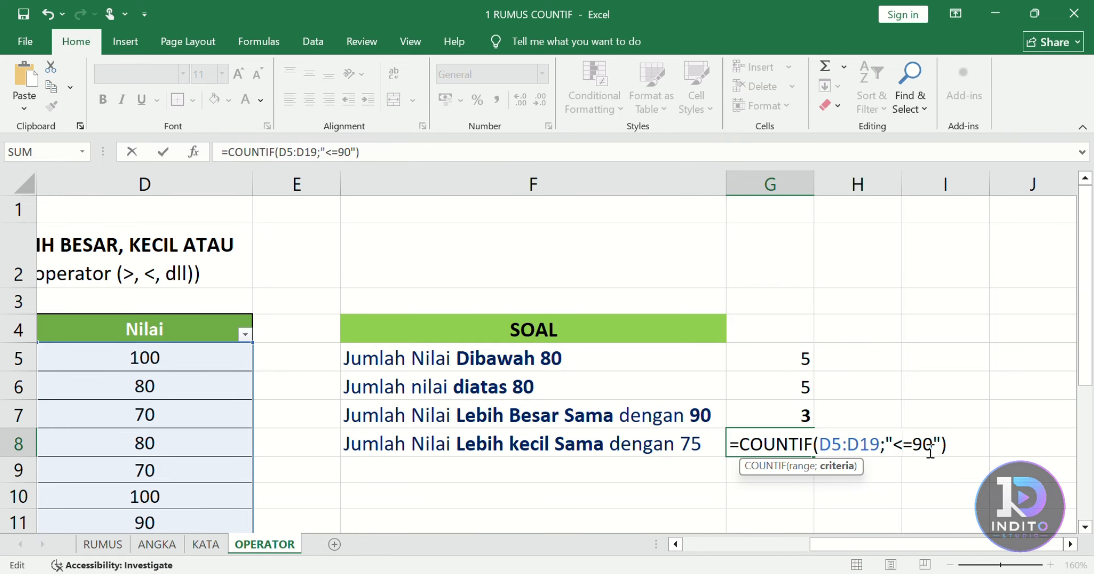
pyautogui.press('Return')
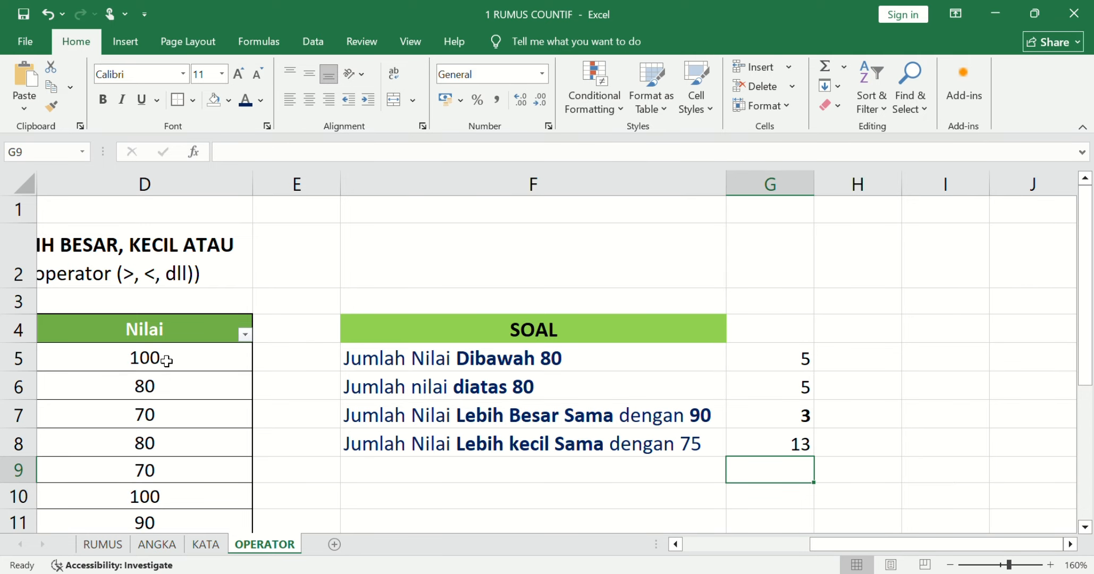
# Check the COUNTIF answer in G8 by going through the scores in the Nilai column.
pyautogui.scroll(-1, 167, 361)
pyautogui.click(149, 273)
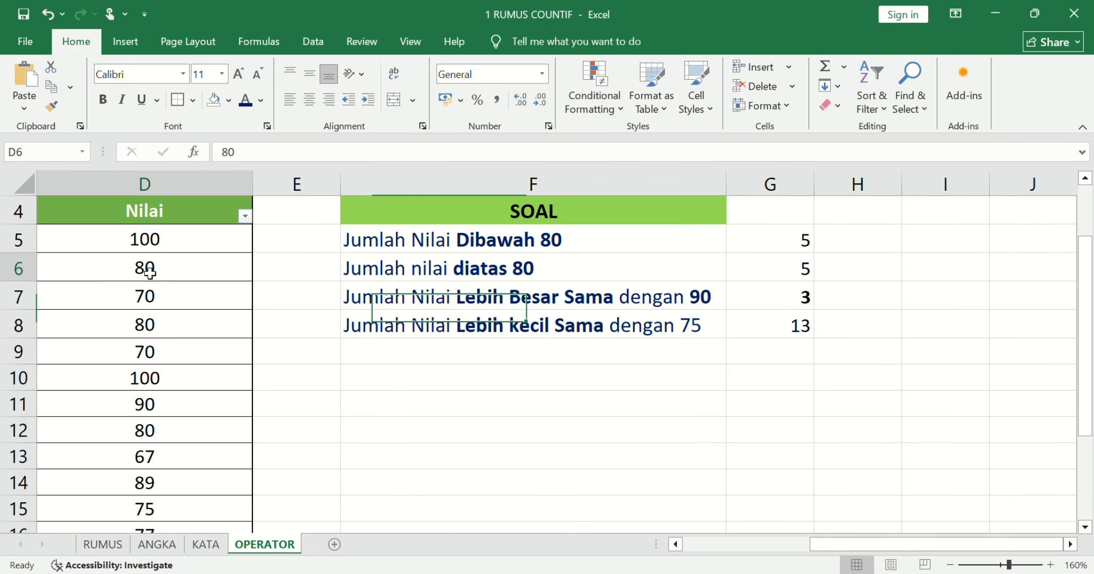
pyautogui.click(153, 304)
pyautogui.click(157, 319)
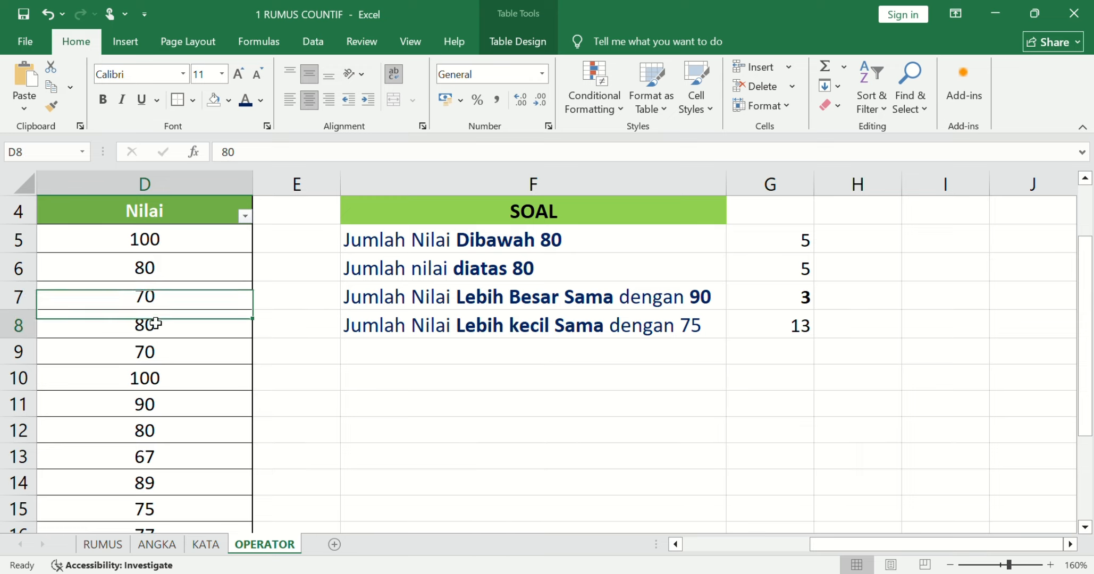
pyautogui.click(162, 271)
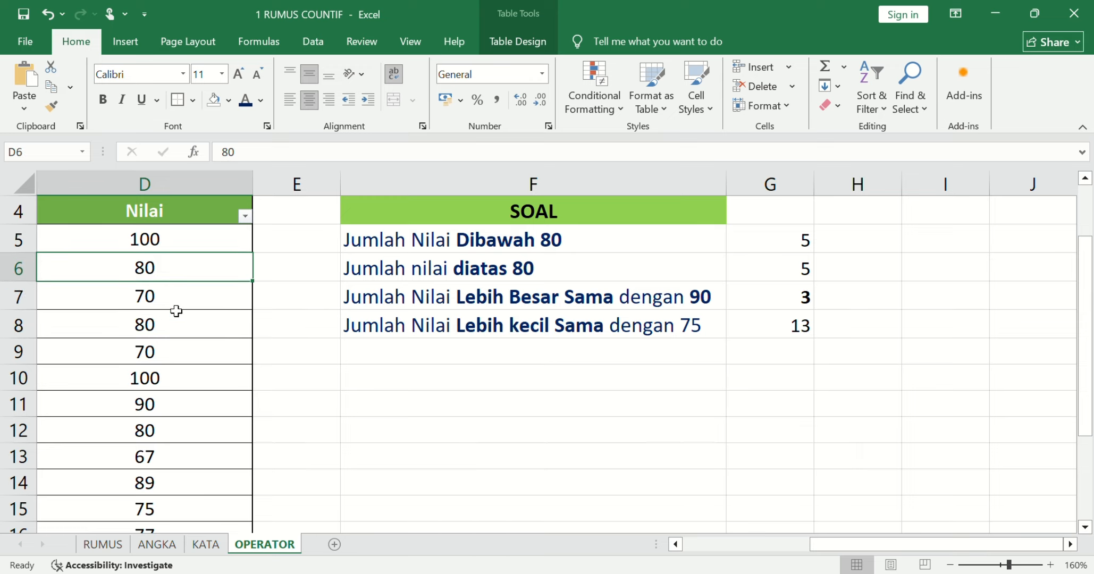
pyautogui.scroll(1, 801, 358)
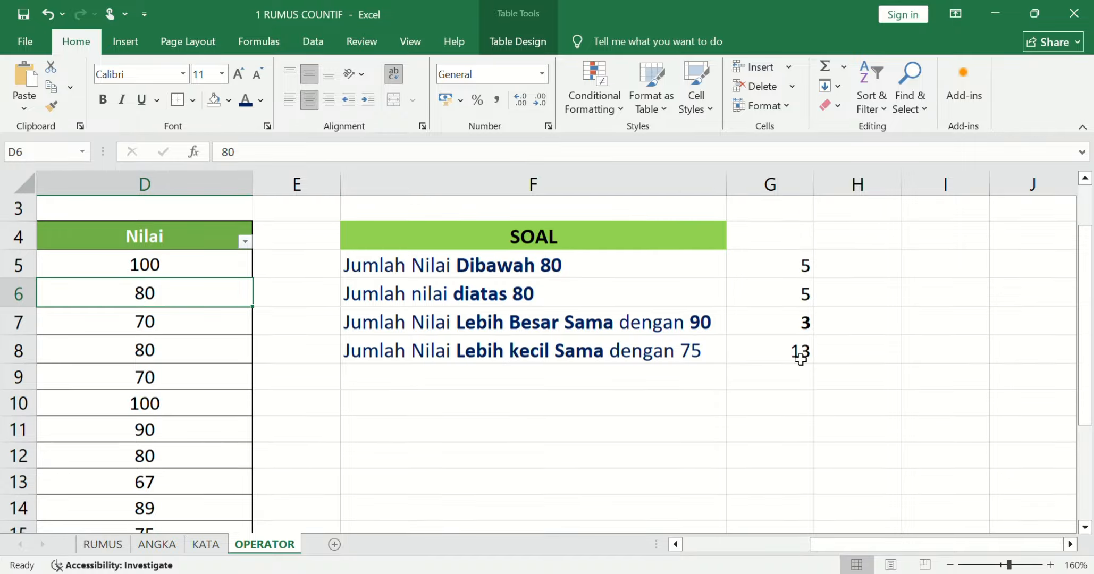
# Review the COUNTIF formulas in G5 to G8 and the Catatan Penting note below the questions.
pyautogui.scroll(1, 801, 357)
pyautogui.click(788, 364)
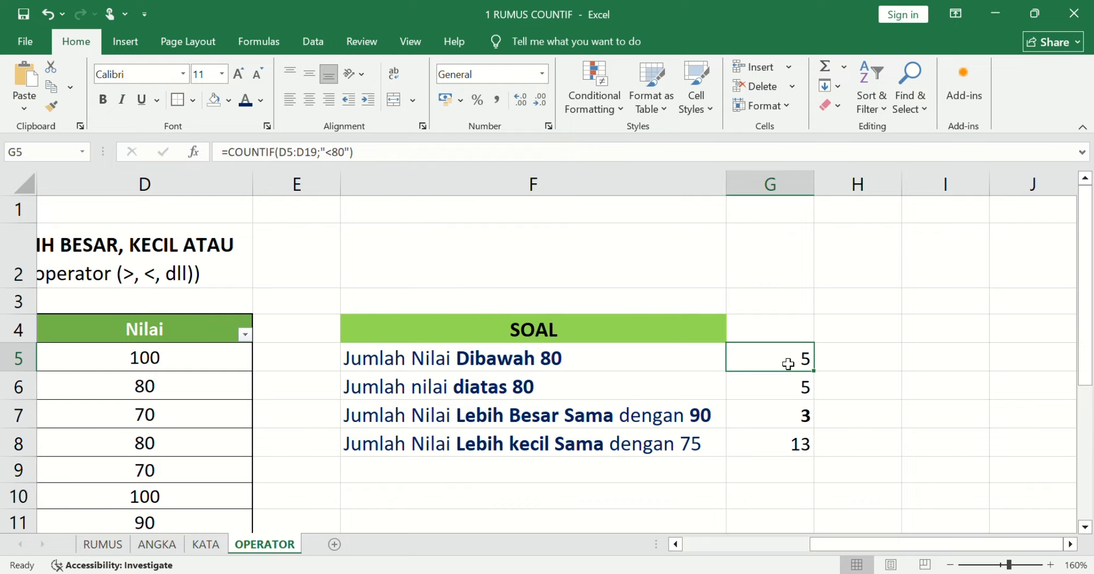
pyautogui.click(778, 389)
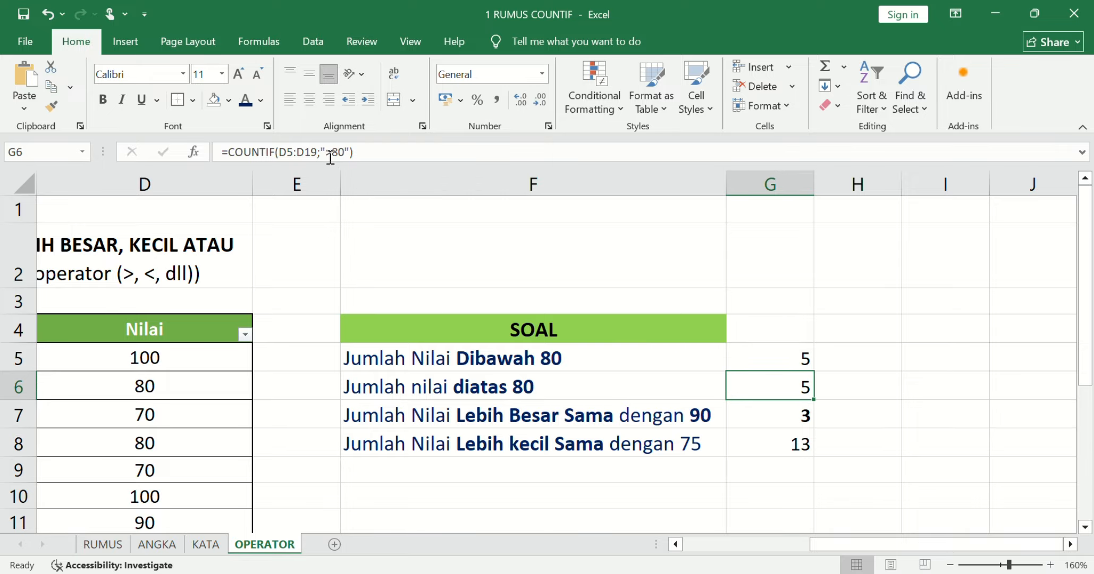
pyautogui.click(754, 423)
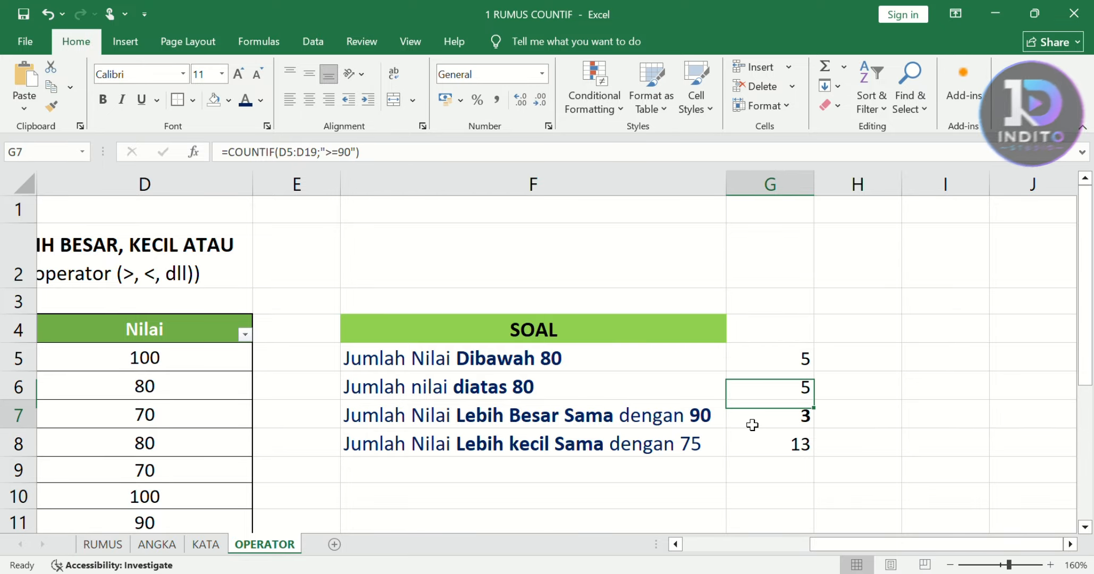
pyautogui.click(758, 443)
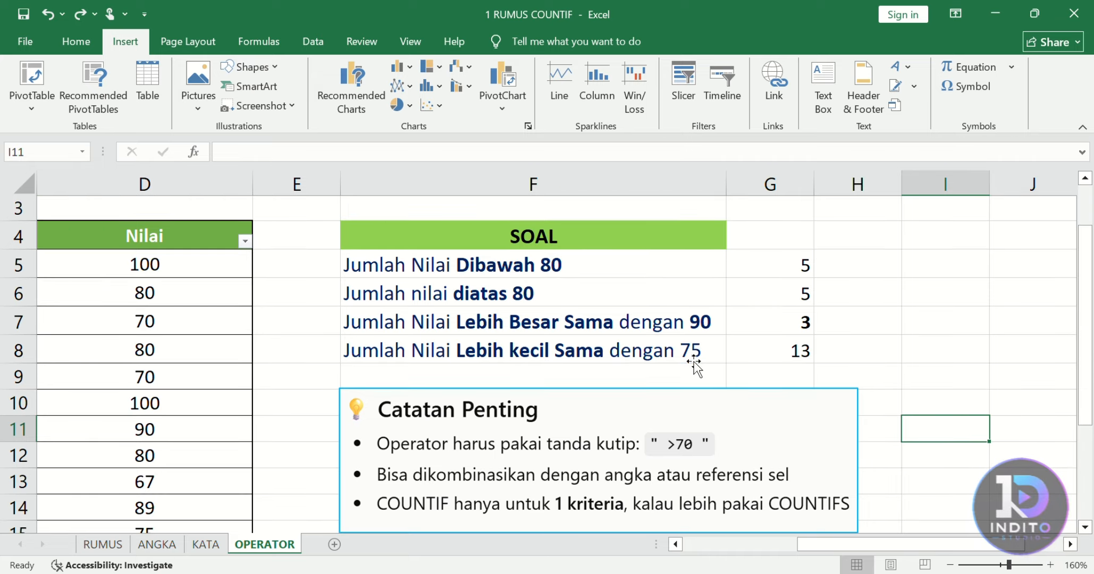
pyautogui.scroll(1, 791, 403)
pyautogui.scroll(-1, 791, 403)
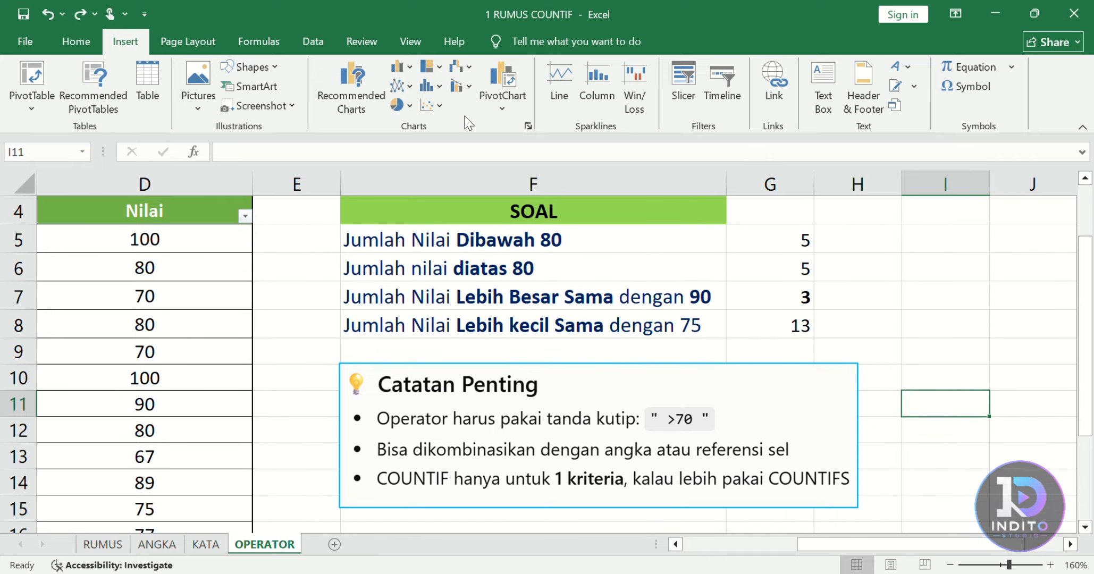
pyautogui.scroll(1, 708, 319)
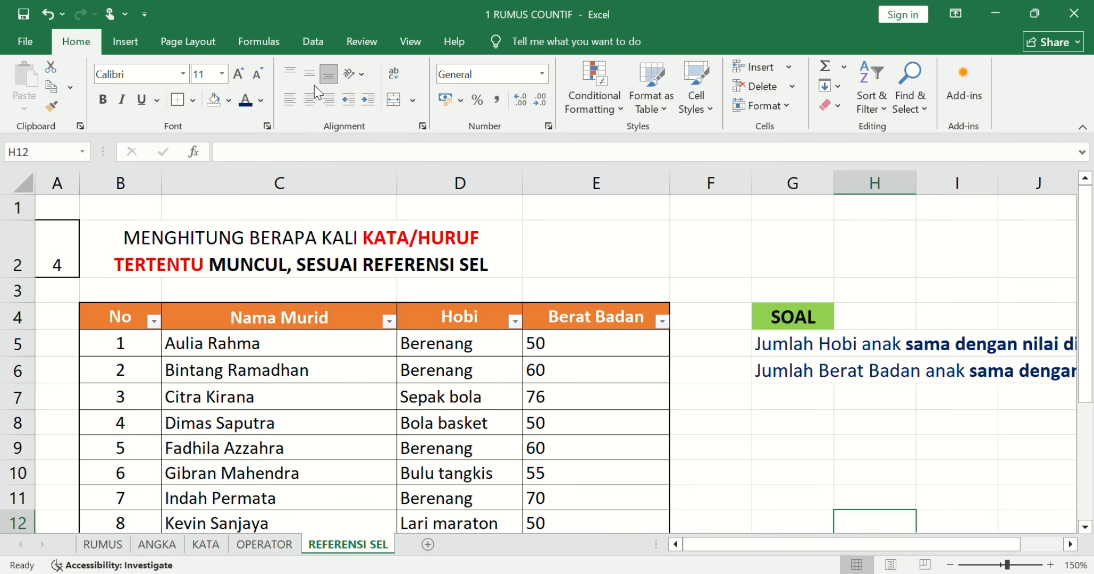
# Centre the number in cell A2 of the REFERENSI SEL sheet vertically.
pyautogui.scroll(-2, 183, 246)
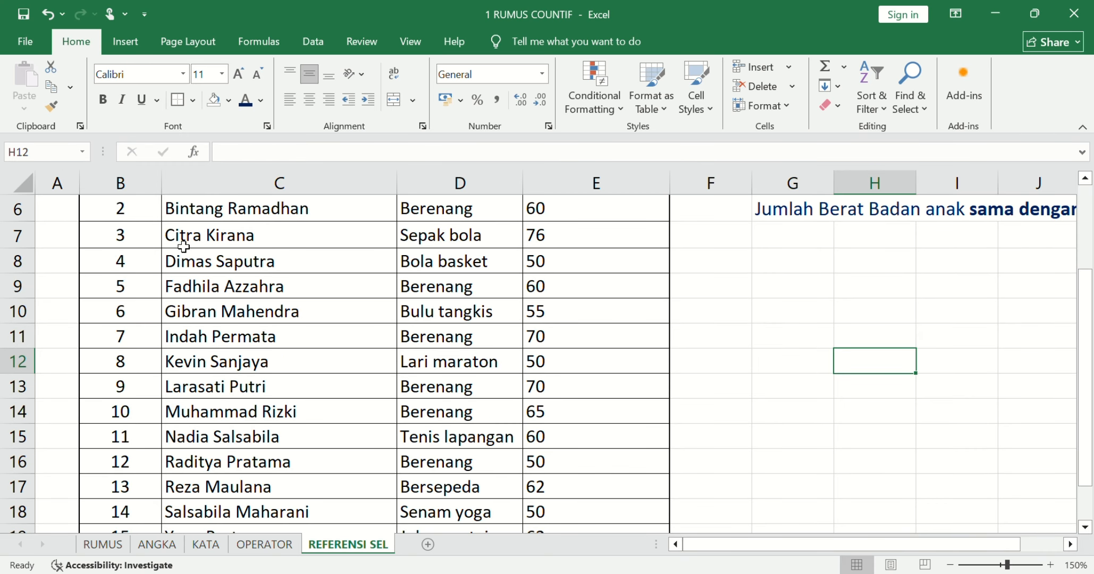
pyautogui.scroll(2, 183, 247)
pyautogui.click(59, 247)
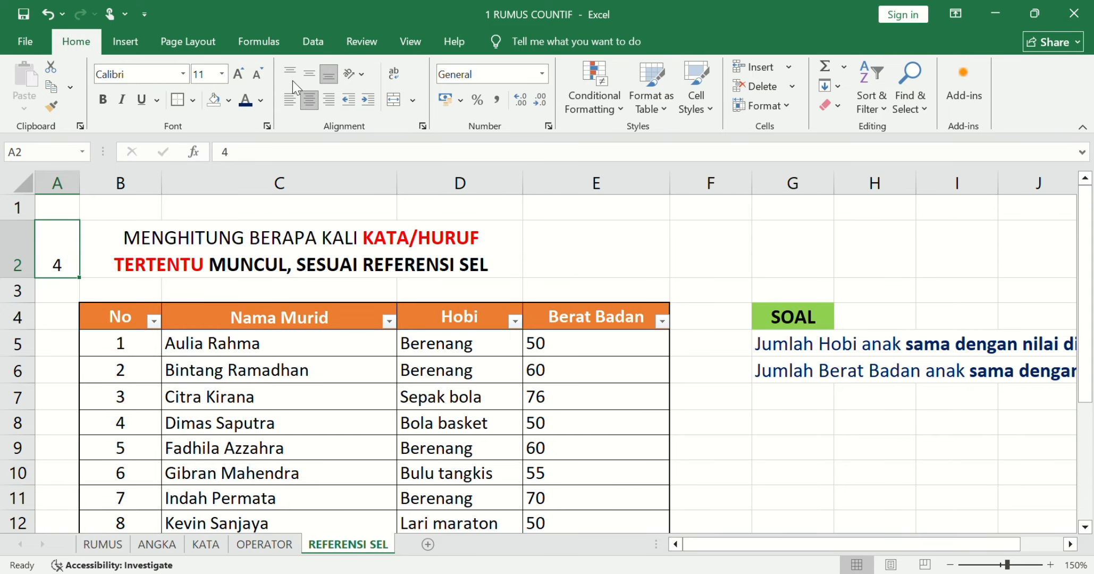
pyautogui.click(309, 74)
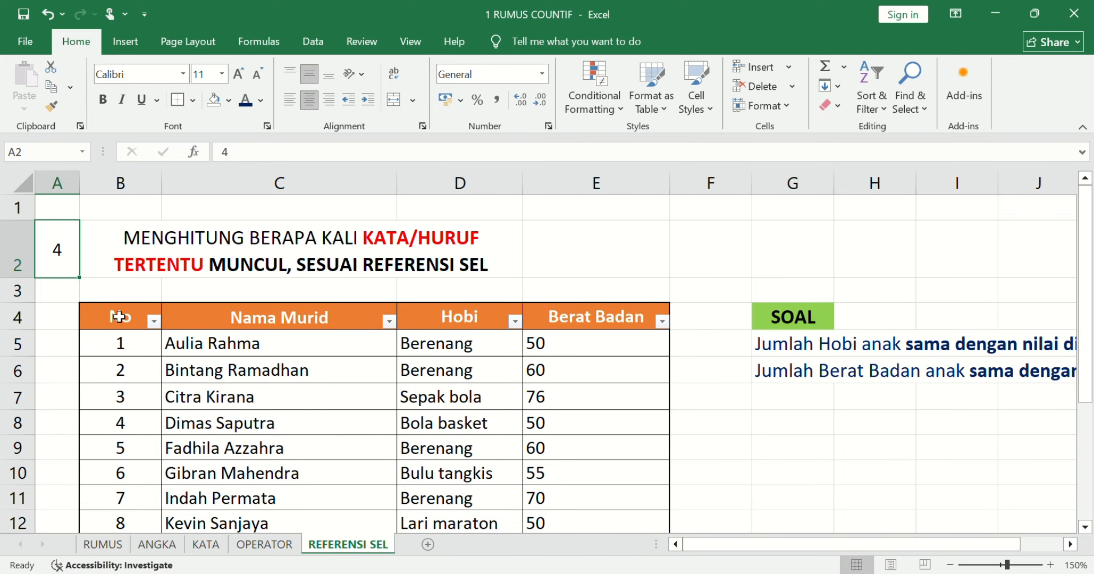
# Start a COUNTIF formula in cell M5 for the question about Hobi values equal to cell D5.
pyautogui.scroll(-2, 469, 415)
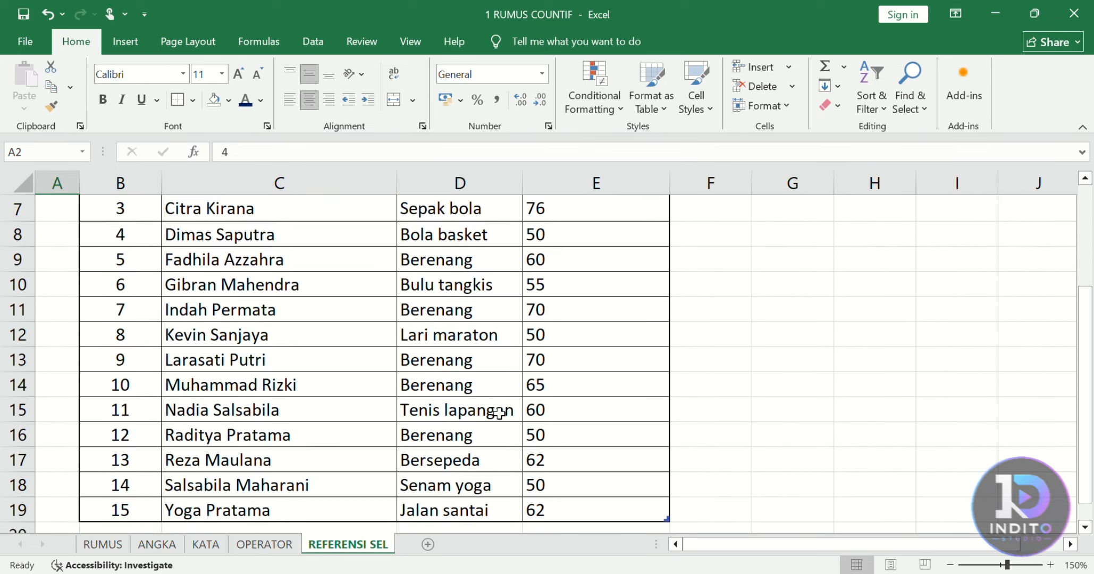
pyautogui.scroll(2, 526, 407)
pyautogui.moveTo(706, 550); pyautogui.dragTo(723, 552)
pyautogui.click(346, 350)
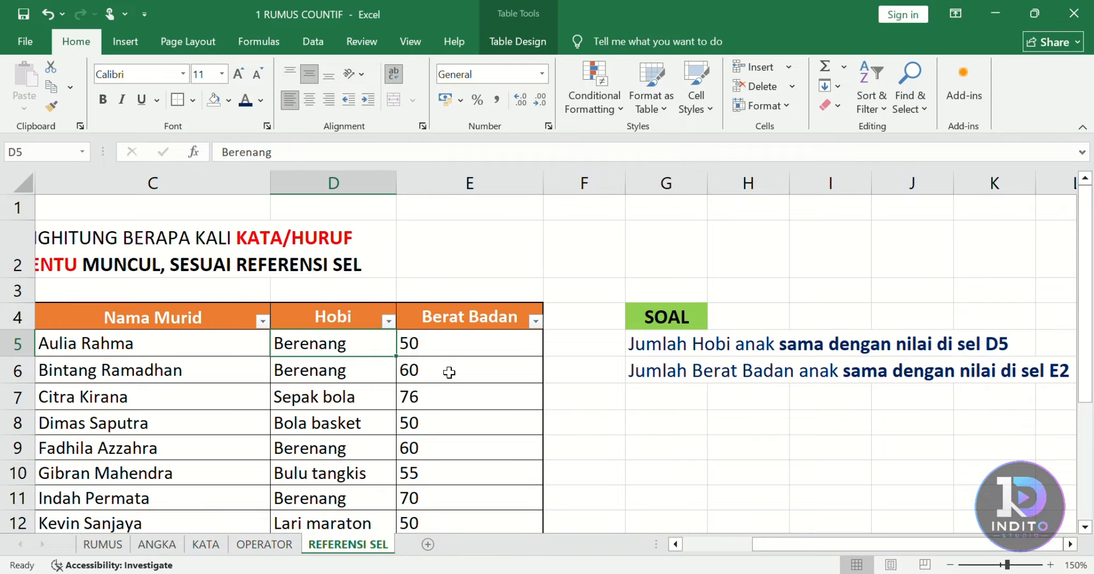
pyautogui.click(1070, 545)
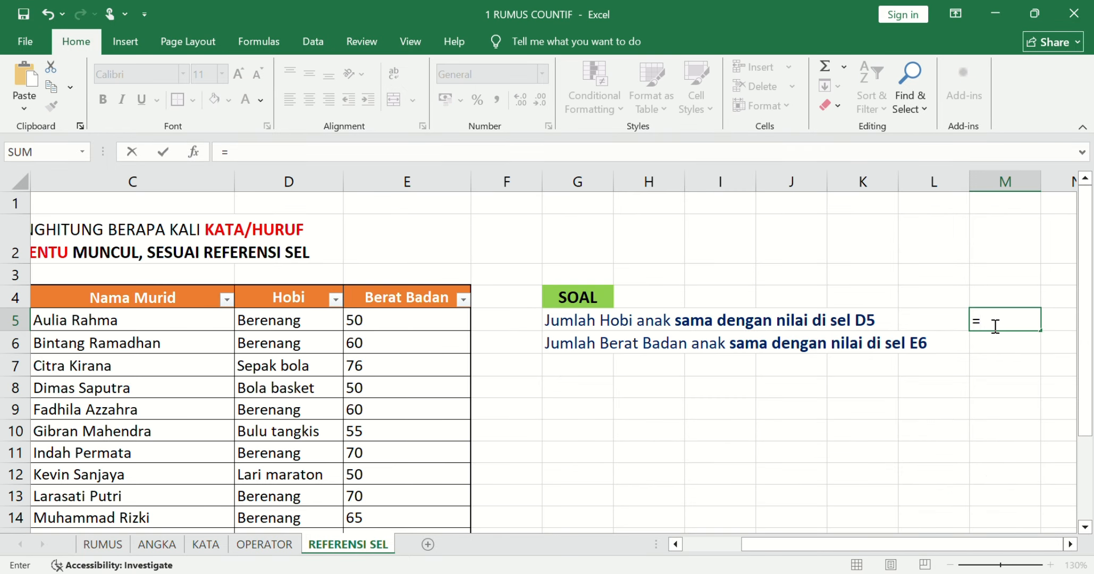
pyautogui.write('COU')
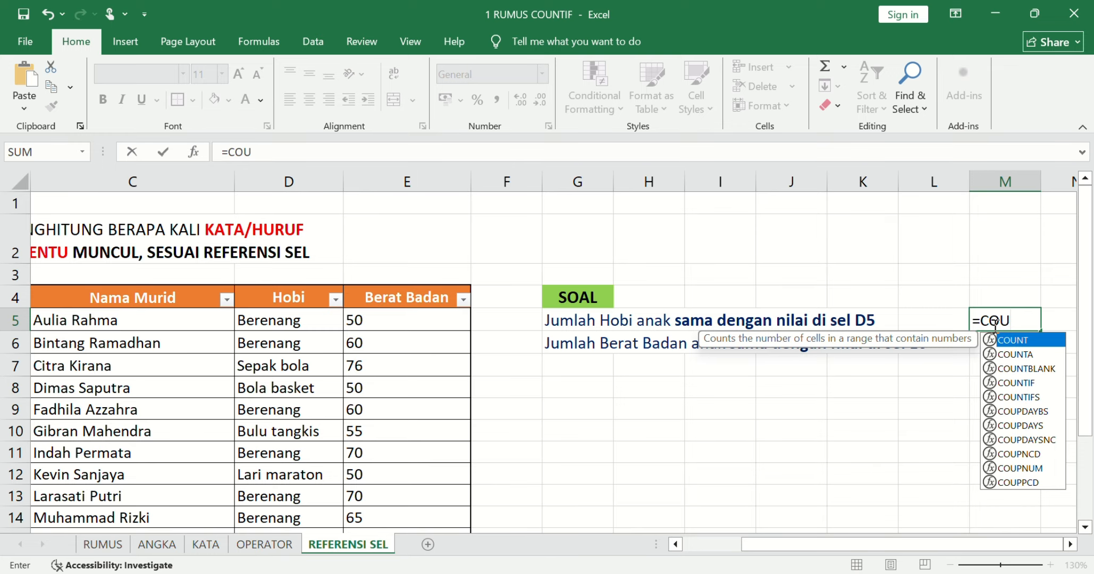
pyautogui.click(1016, 384)
pyautogui.doubleClick(1016, 384)
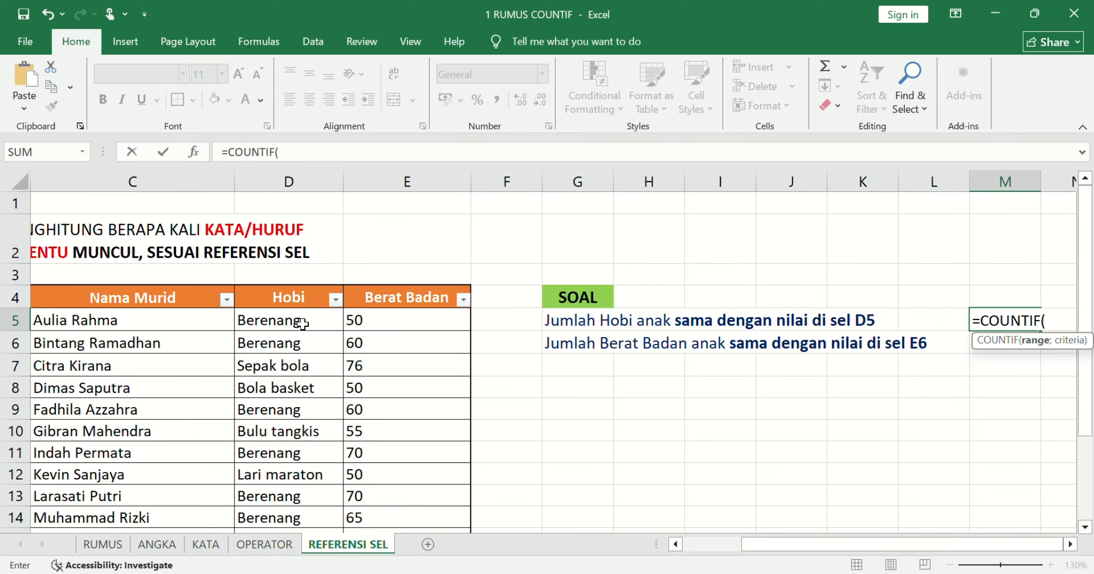
# Complete the COUNTIF formula in M5 with the range D5:D19 and the cell reference D5 as criterion.
pyautogui.click(302, 341)
pyautogui.click(305, 322)
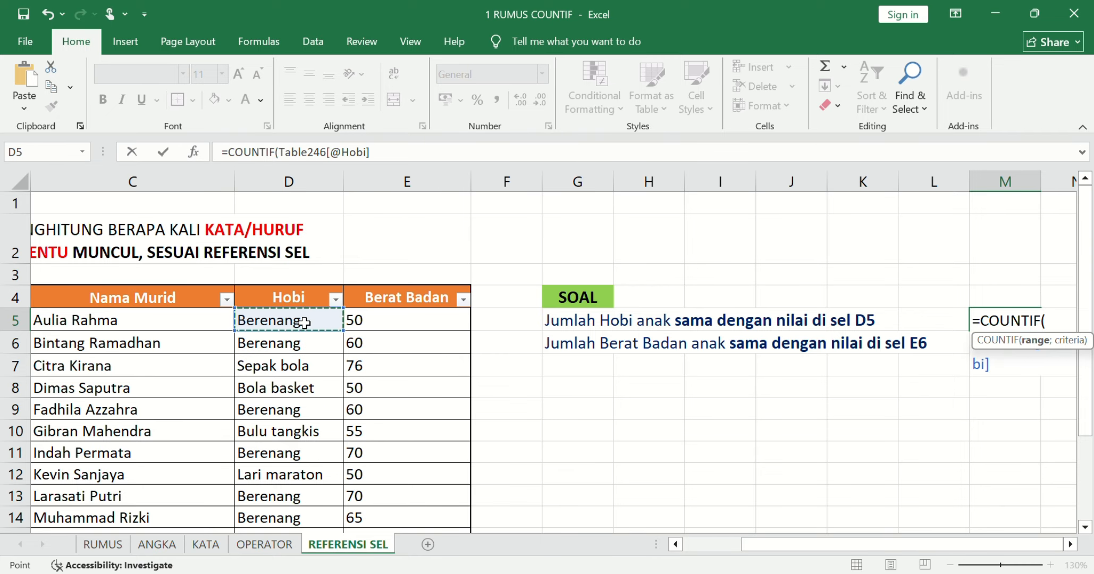
pyautogui.click(306, 343)
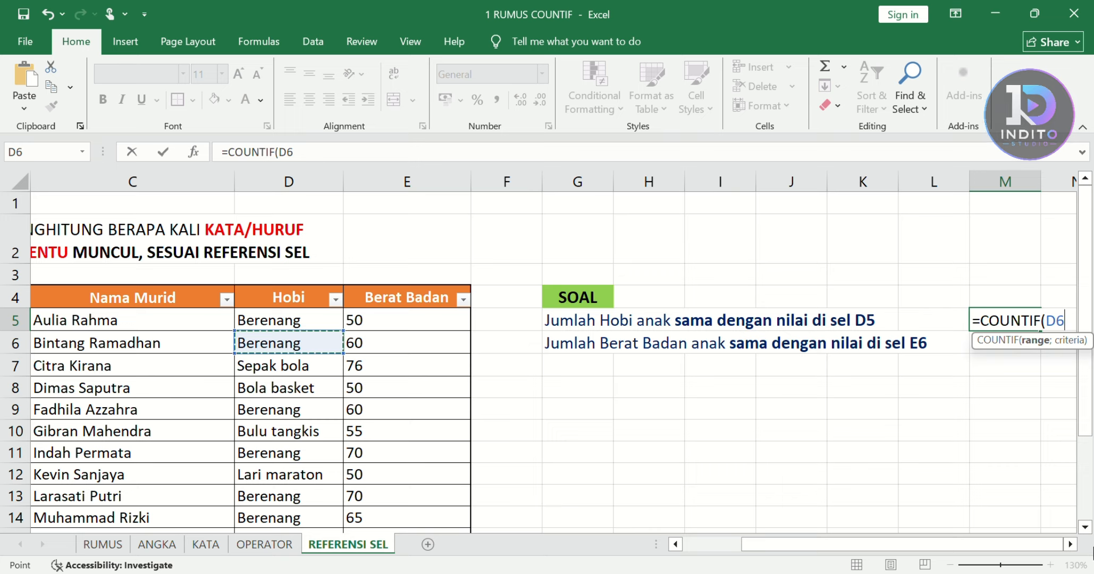
pyautogui.click(1058, 321)
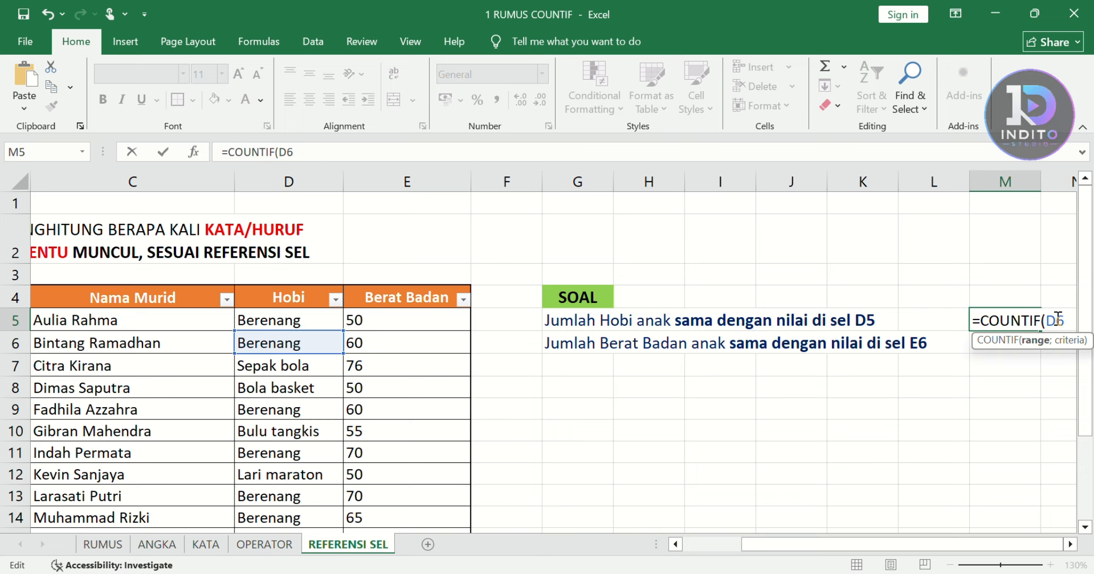
pyautogui.press('BackSpace')
pyautogui.write('5:')
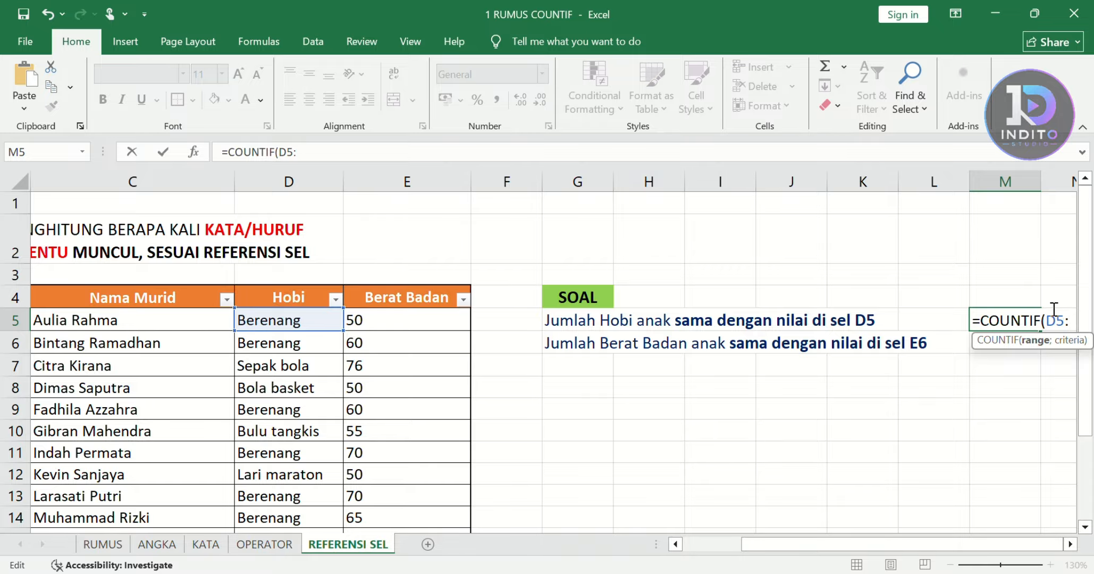
pyautogui.click(1071, 544)
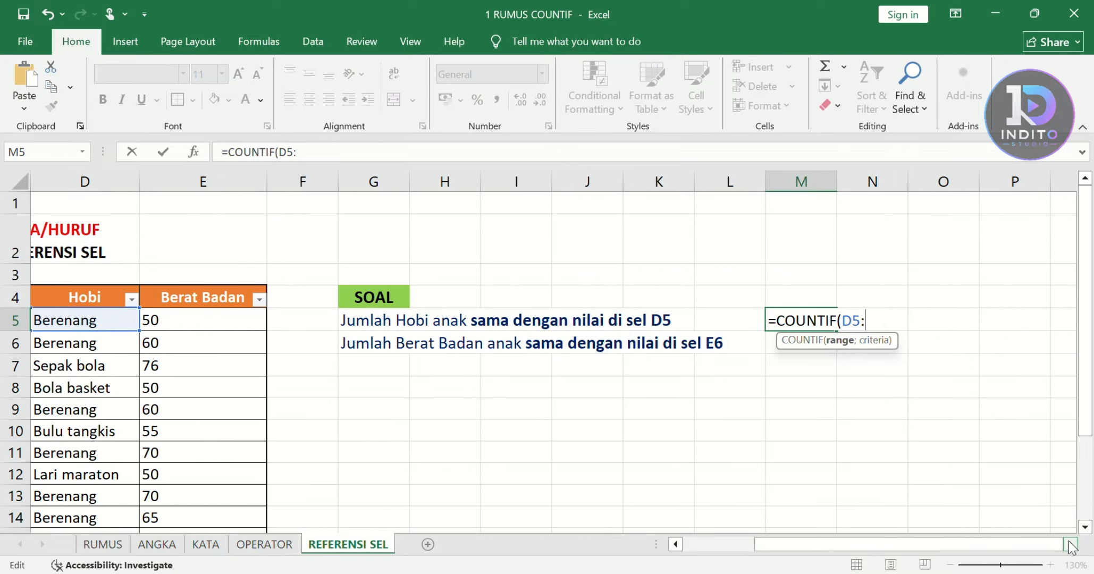
pyautogui.scroll(-3, 112, 371)
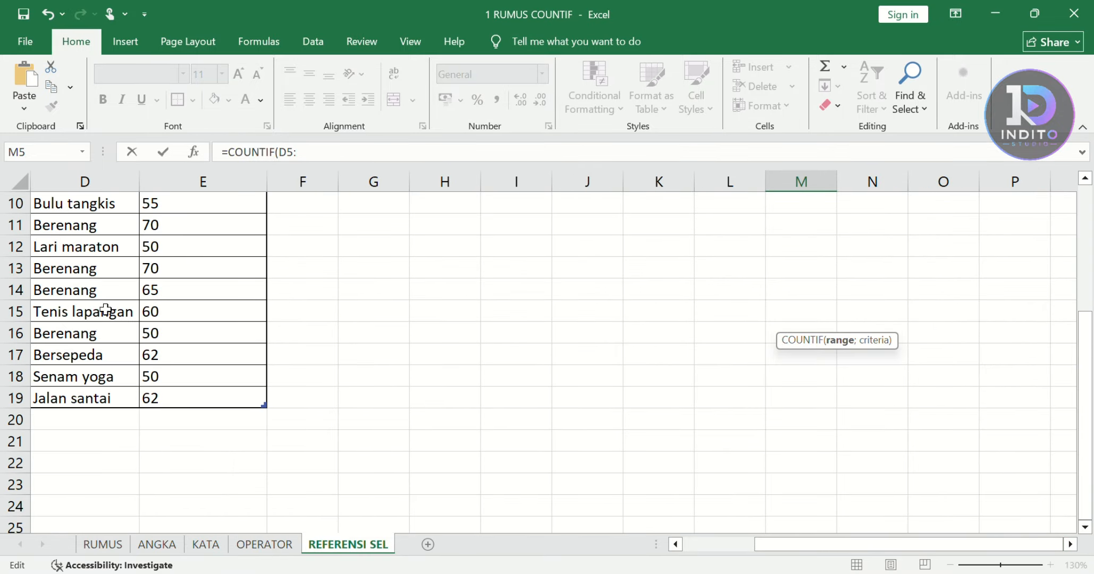
pyautogui.click(99, 401)
pyautogui.scroll(3, 748, 350)
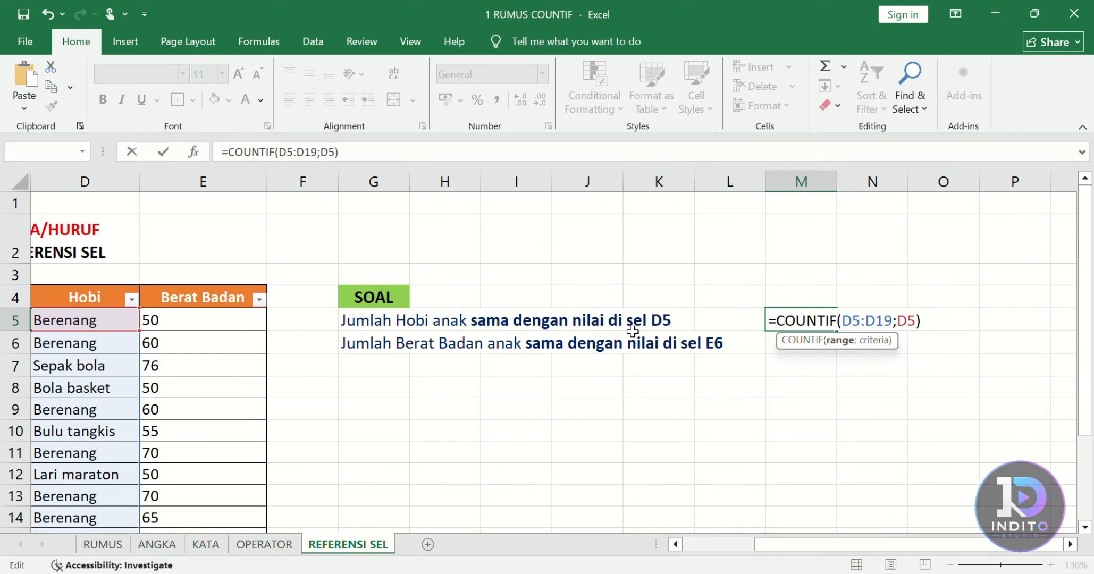
pyautogui.press('Return')
# Check the COUNTIF answer in M5 by going through the Berenang entries in the Hobi column.
pyautogui.click(818, 322)
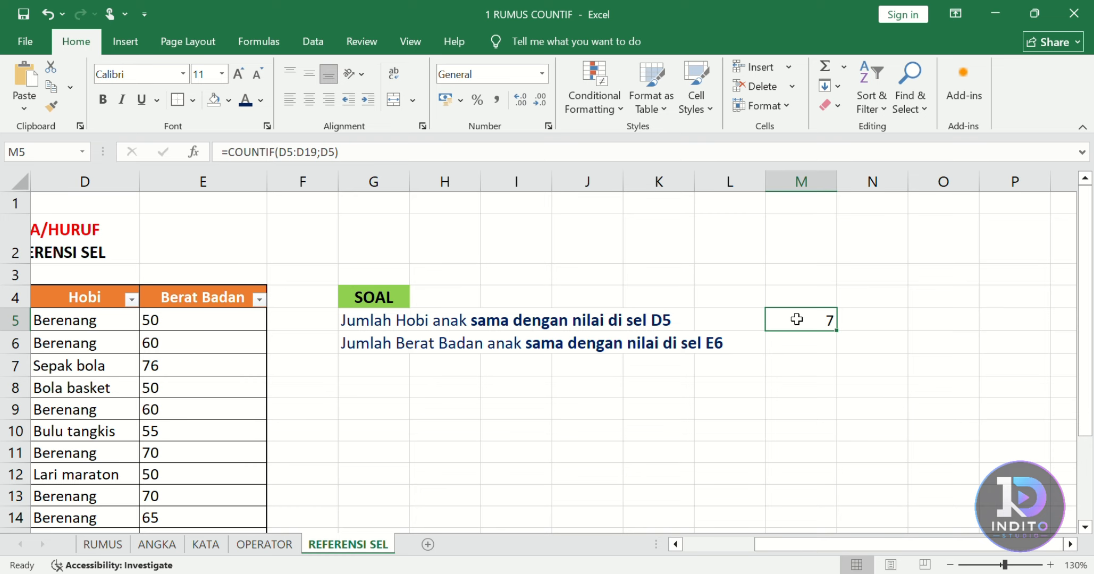
pyautogui.click(53, 327)
pyautogui.click(69, 342)
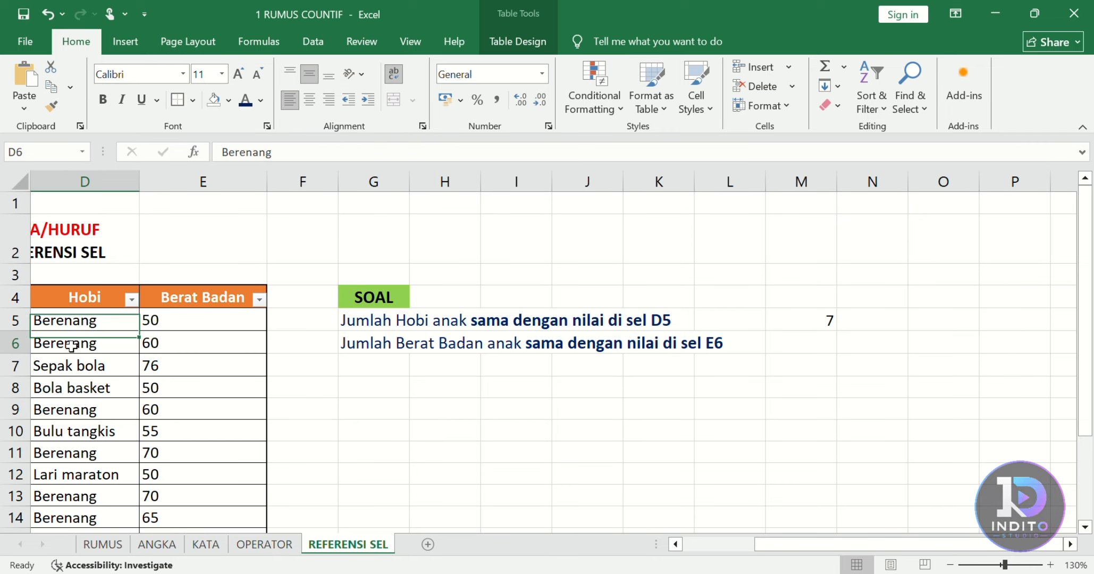
pyautogui.click(85, 407)
pyautogui.click(89, 455)
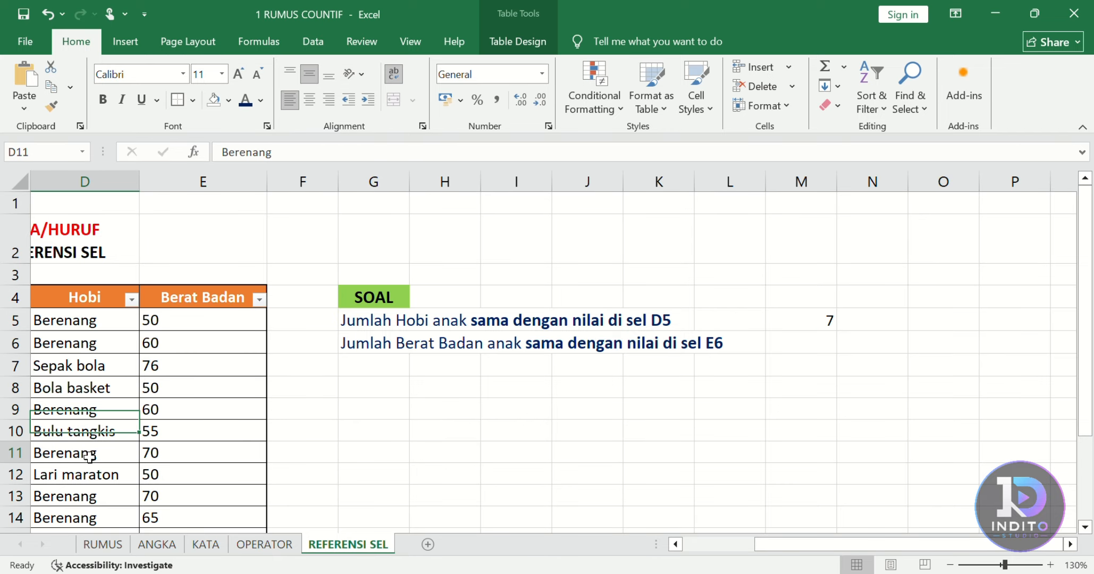
pyautogui.click(93, 500)
pyautogui.click(90, 517)
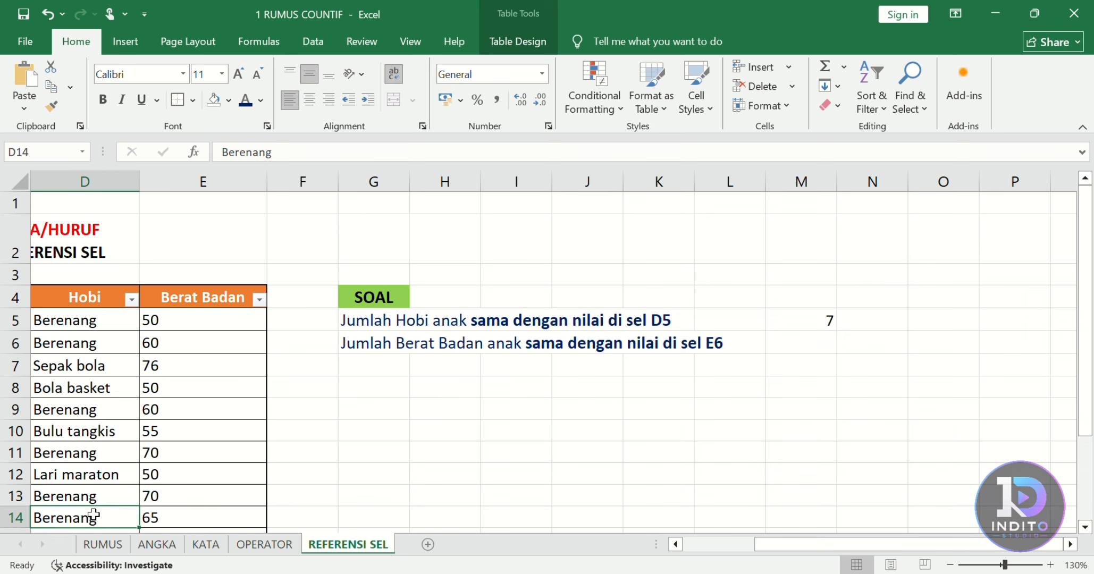
pyautogui.scroll(-1, 109, 473)
pyautogui.click(110, 462)
pyautogui.scroll(-1, 107, 466)
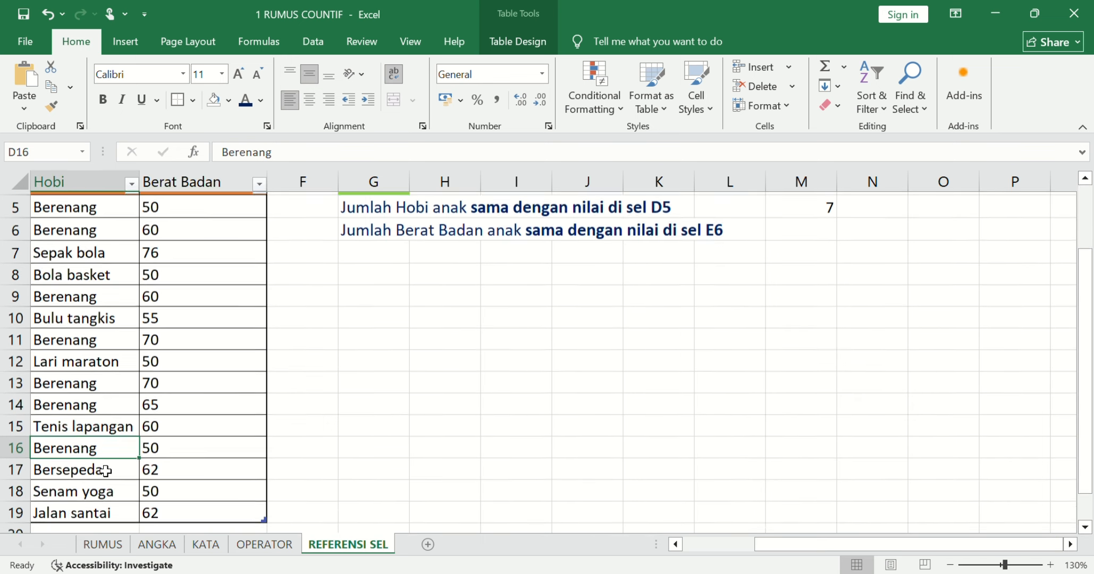
pyautogui.scroll(2, 830, 391)
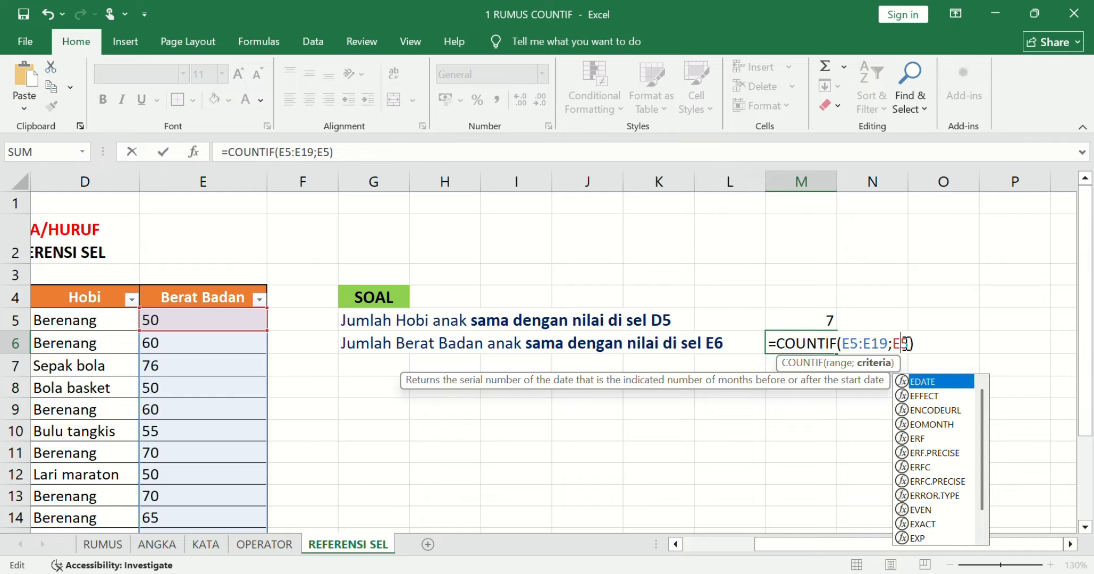
# Change the criterion of the COUNTIF formula in M6 to cell E6, keeping the range E5:E19, and enter the formula.
pyautogui.click(907, 343)
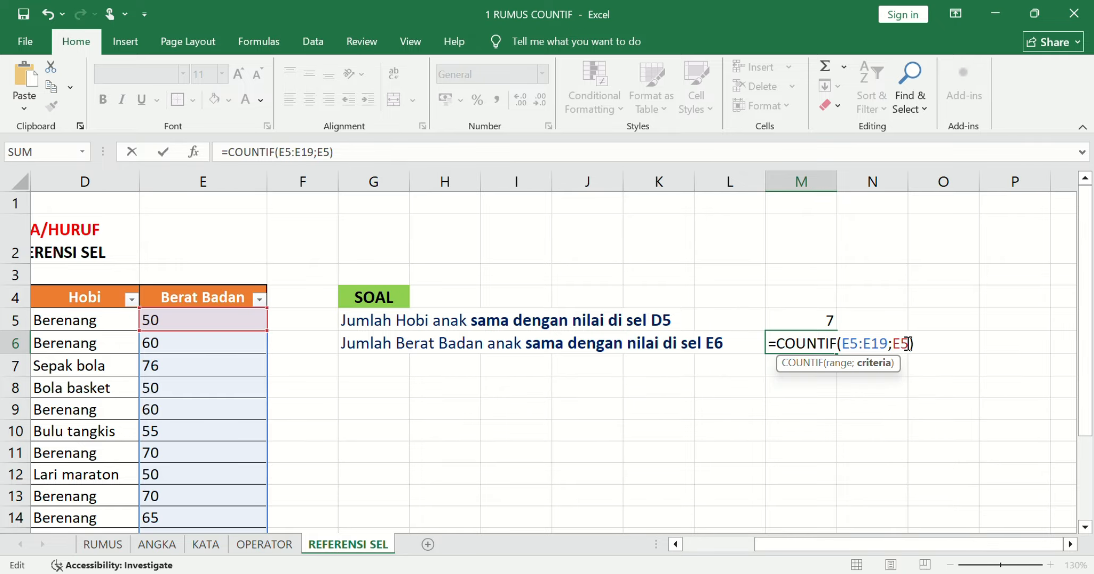
pyautogui.moveTo(908, 344); pyautogui.dragTo(903, 344)
pyautogui.write('6')
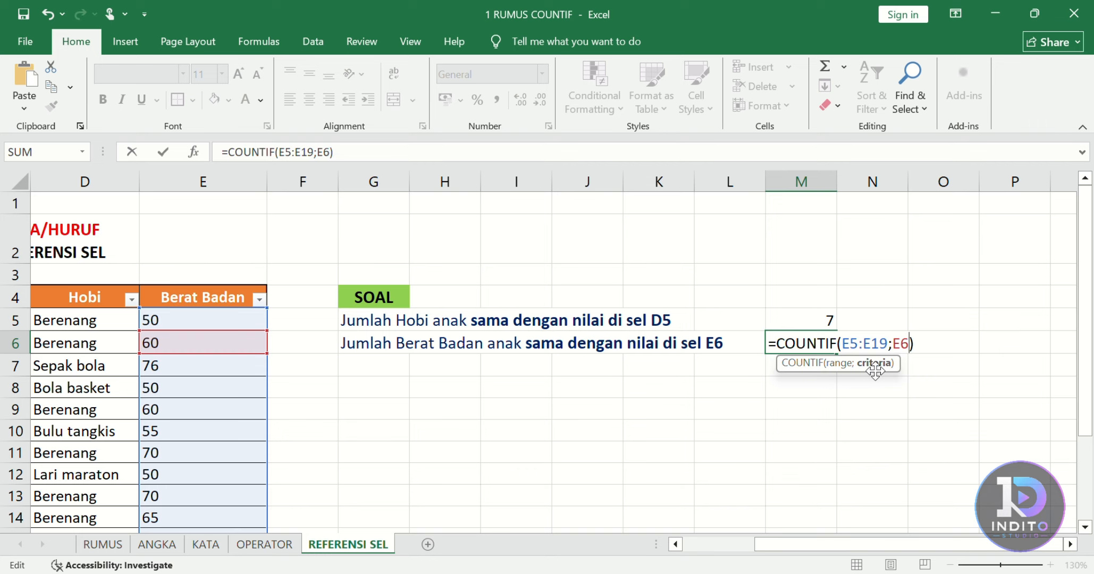
pyautogui.press('Return')
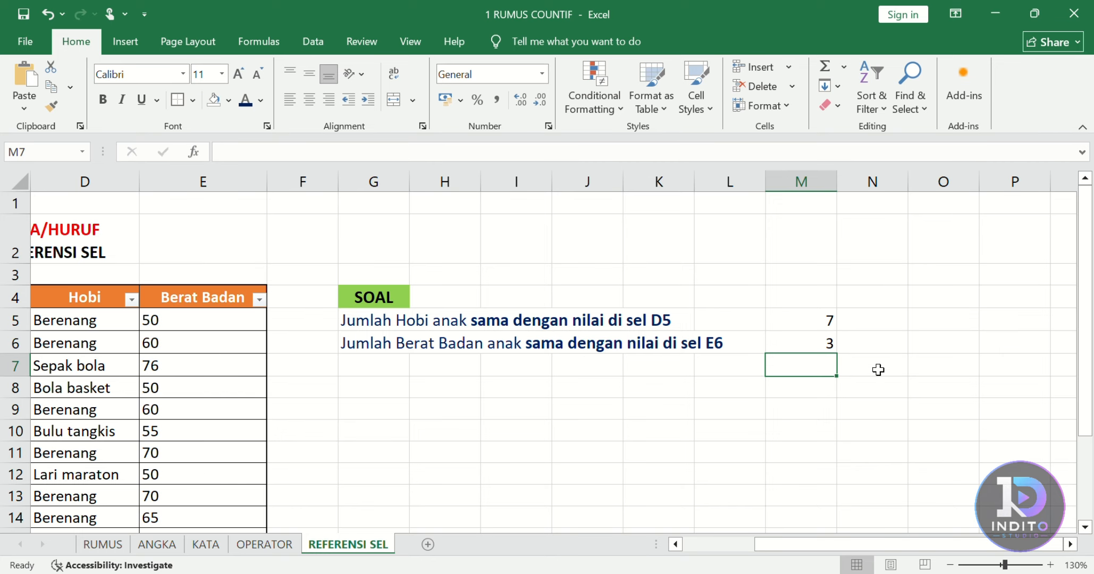
# Check the COUNTIF answer in M6 by going through the Berat Badan entries that match cell E6.
pyautogui.click(818, 342)
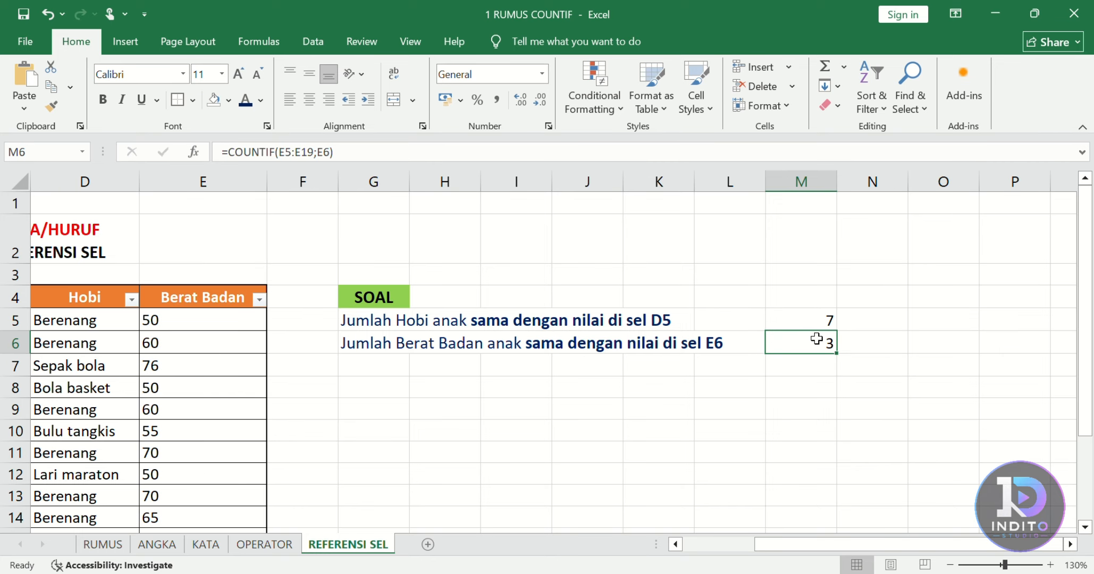
pyautogui.click(154, 348)
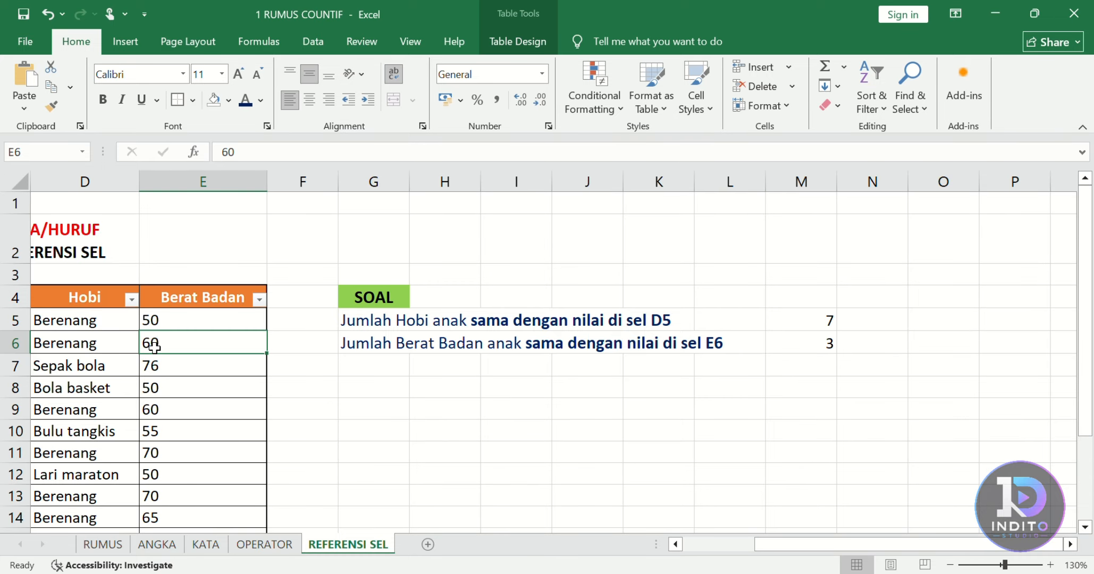
pyautogui.click(176, 408)
pyautogui.scroll(-1, 184, 483)
pyautogui.scroll(-1, 184, 483)
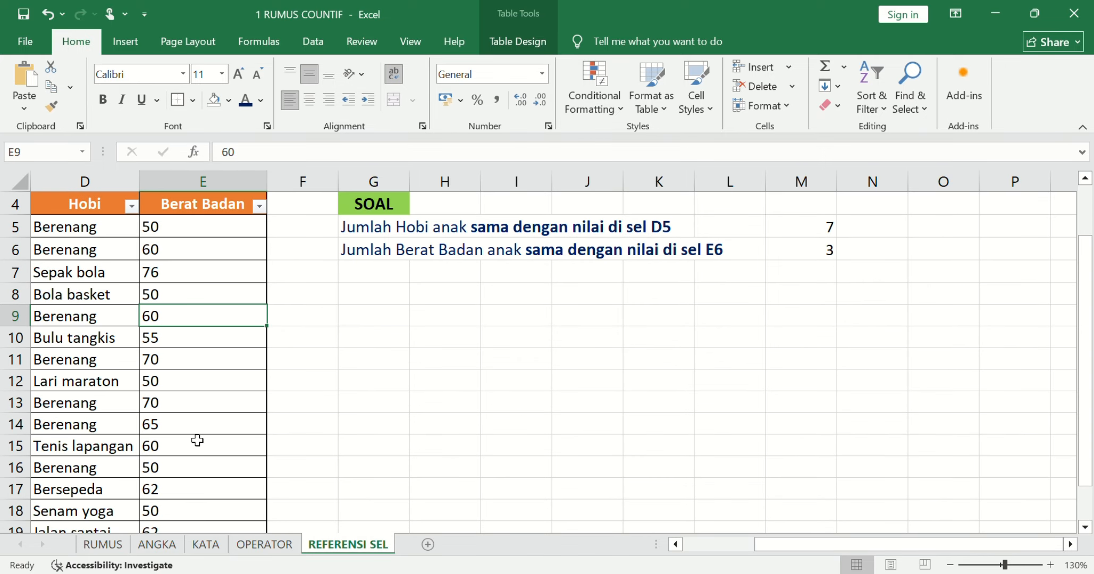
pyautogui.click(195, 446)
pyautogui.scroll(-1, 196, 447)
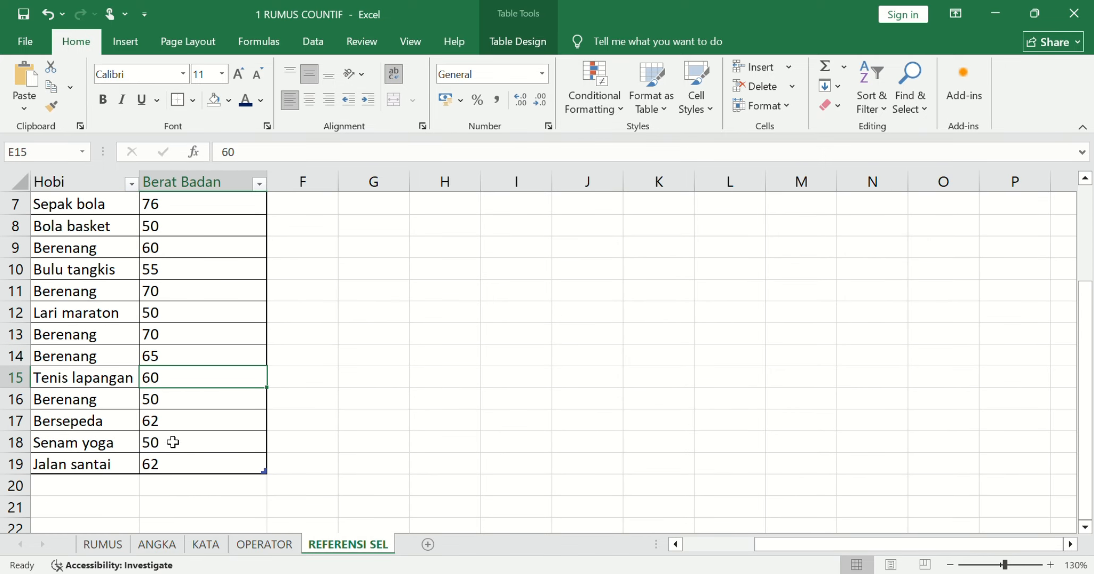
pyautogui.scroll(2, 676, 380)
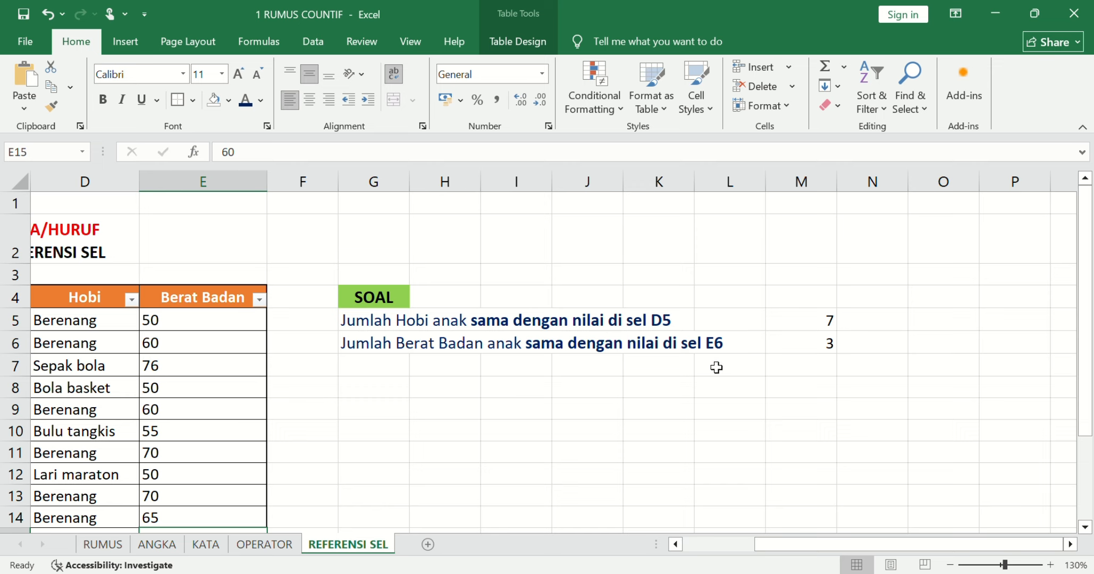
# Review the COUNTIF answers in M5 and M6 together with the Penjelasan note about the range and criterion.
pyautogui.click(818, 325)
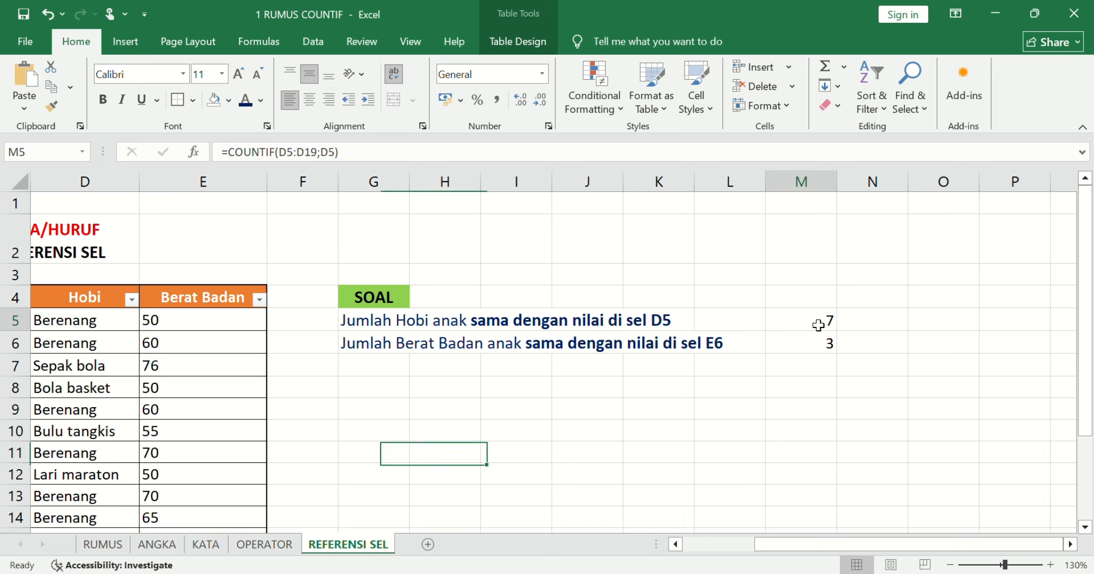
pyautogui.click(815, 343)
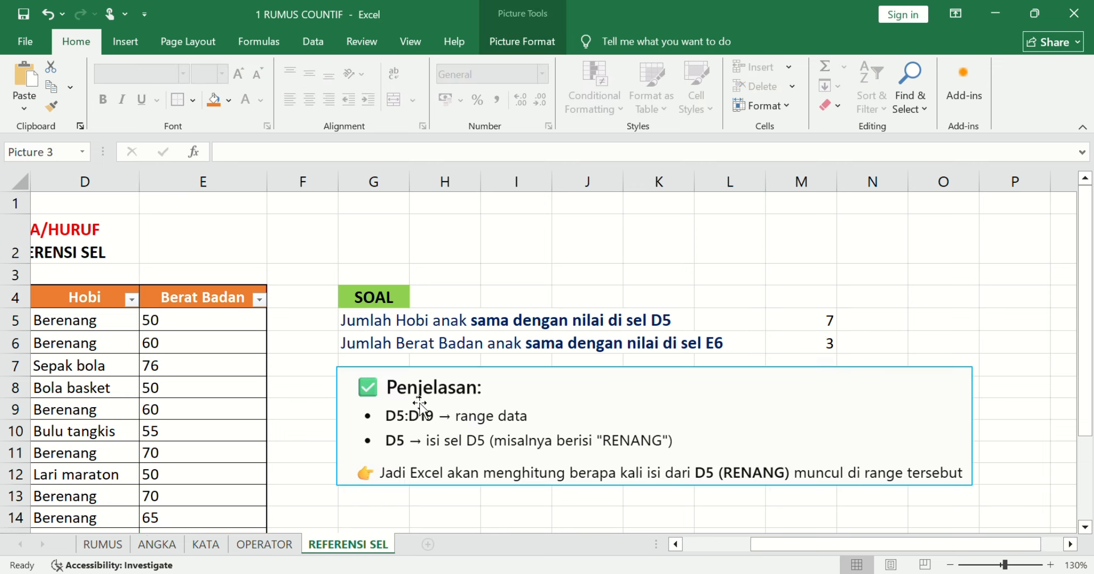
pyautogui.click(983, 343)
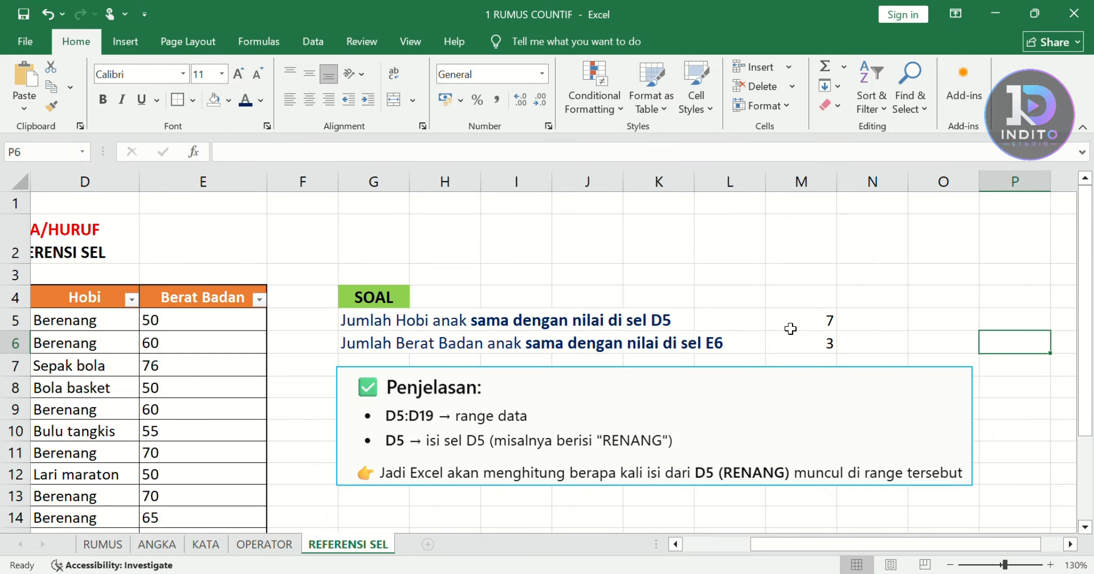
pyautogui.press('Up')
pyautogui.press('Up')
pyautogui.press('Up')
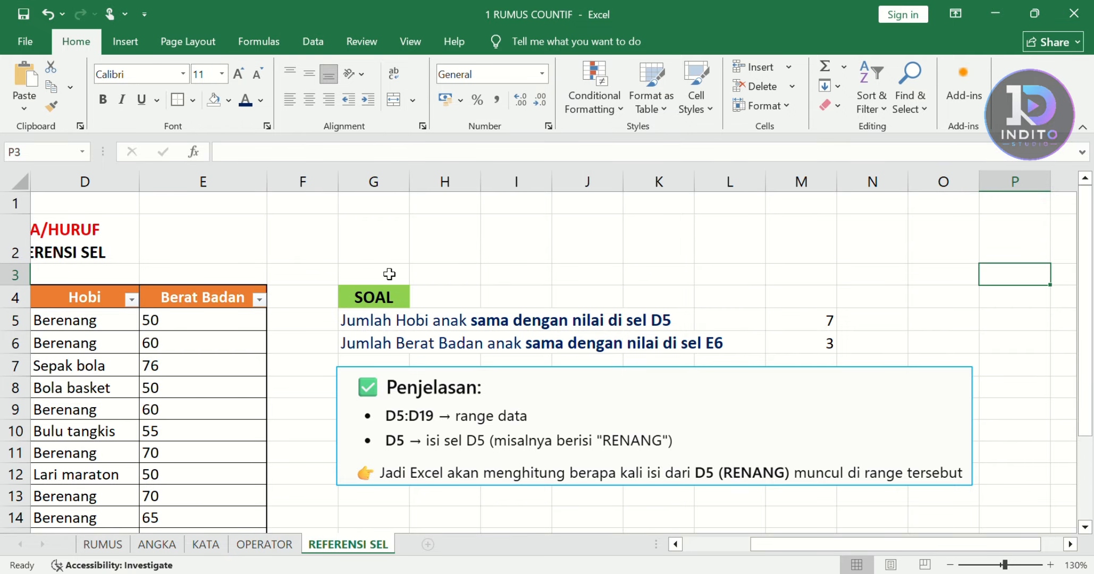
# Open the RUMUS sheet and read the Tips Penting notes below the COUNTIF syntax.
pyautogui.click(103, 545)
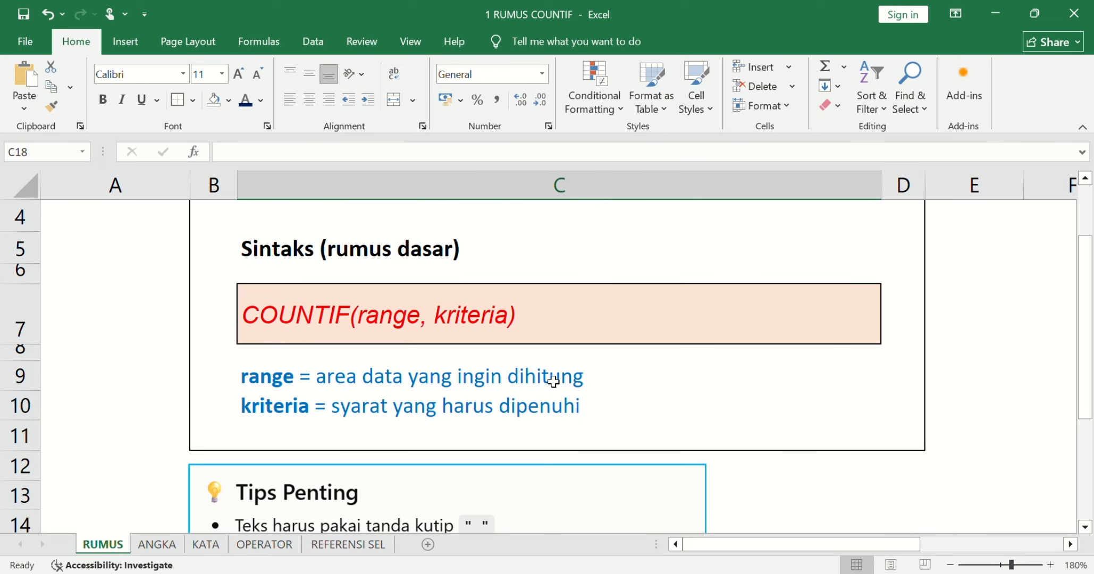
pyautogui.scroll(-1, 489, 417)
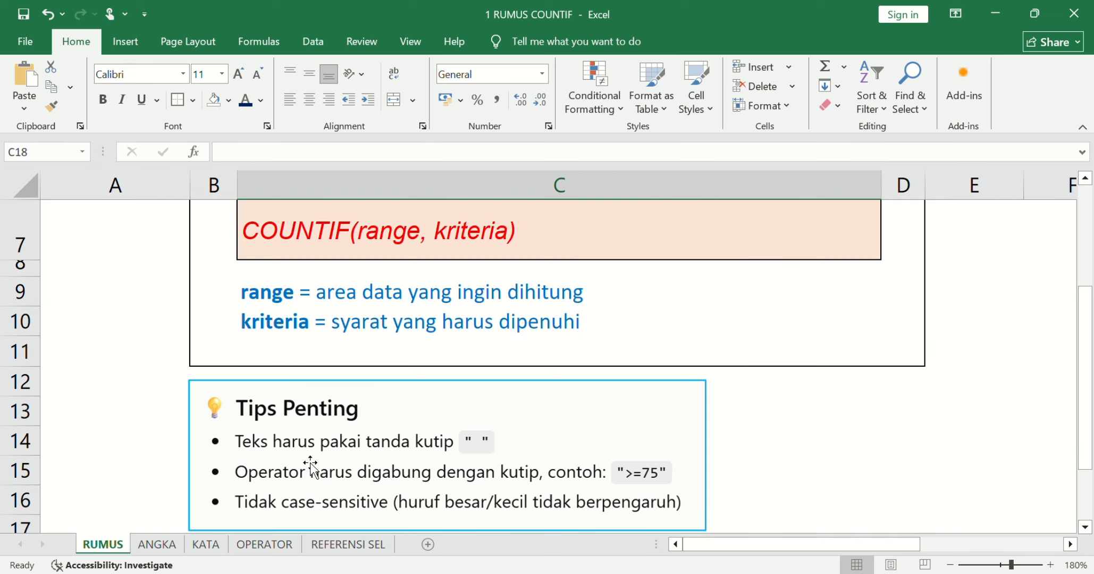